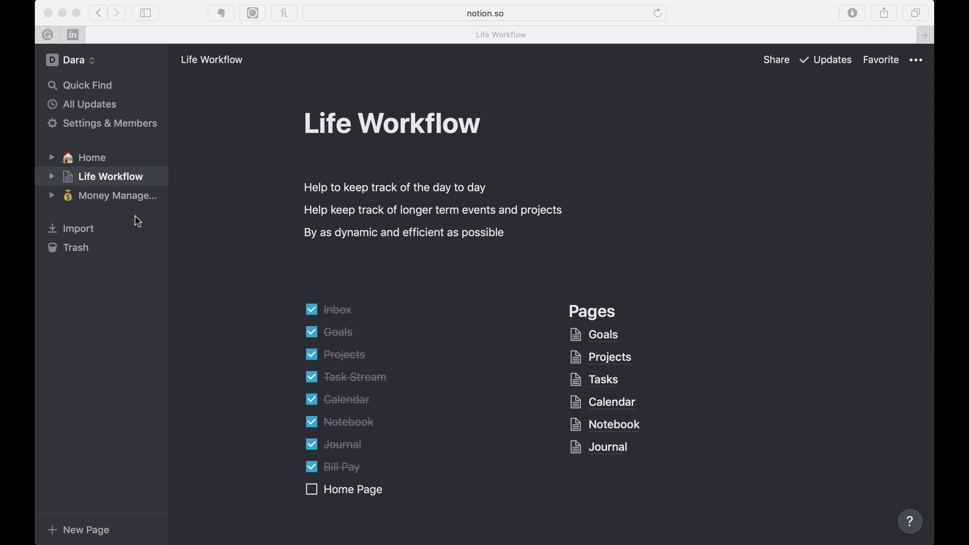
Open the Home page and look through its Today, Quick Link, Journal and This Month sections.
click(83, 159)
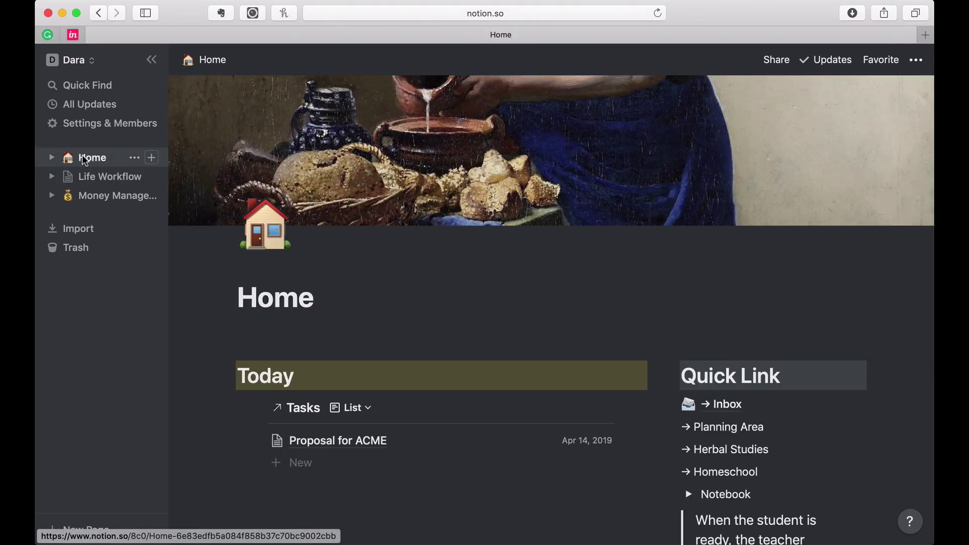
scroll(248, 456, down, 5)
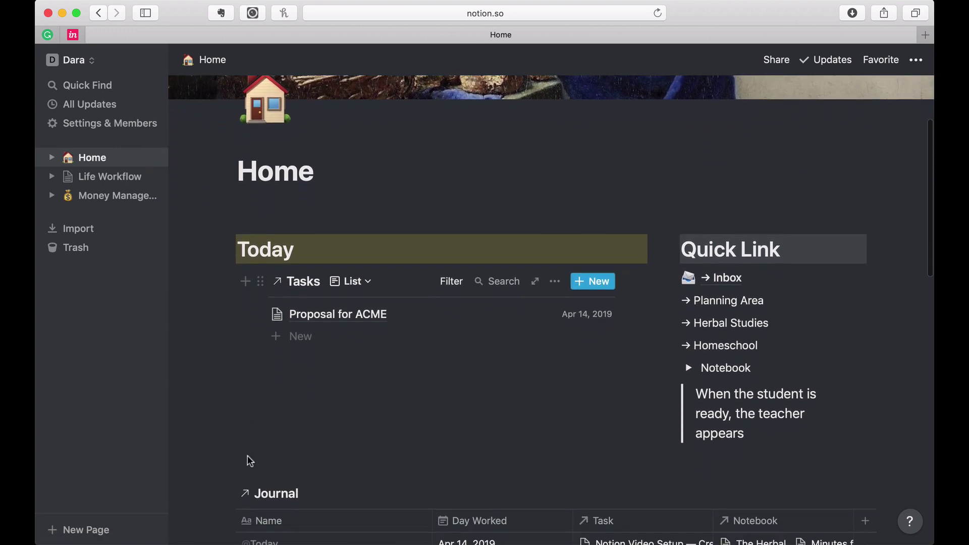
scroll(248, 456, down, 10)
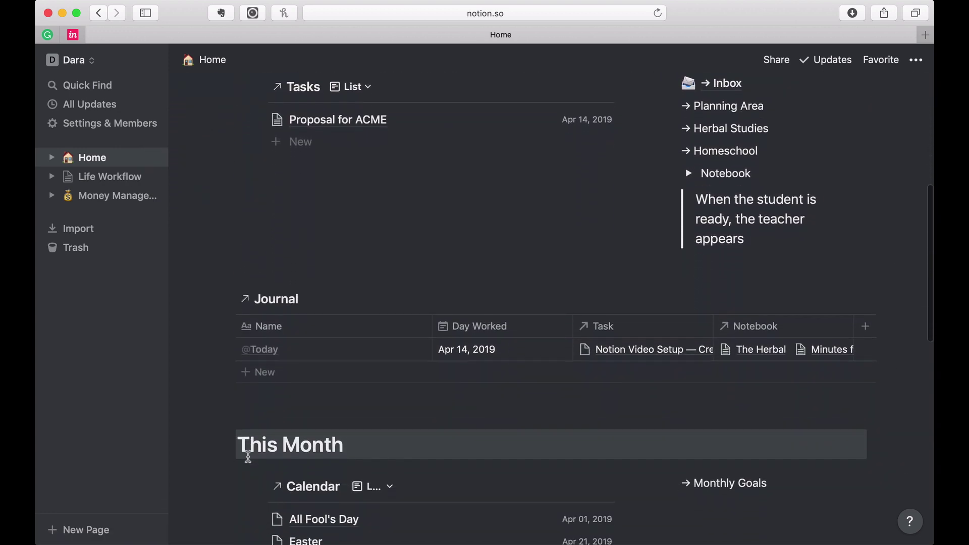
scroll(248, 456, up, 15)
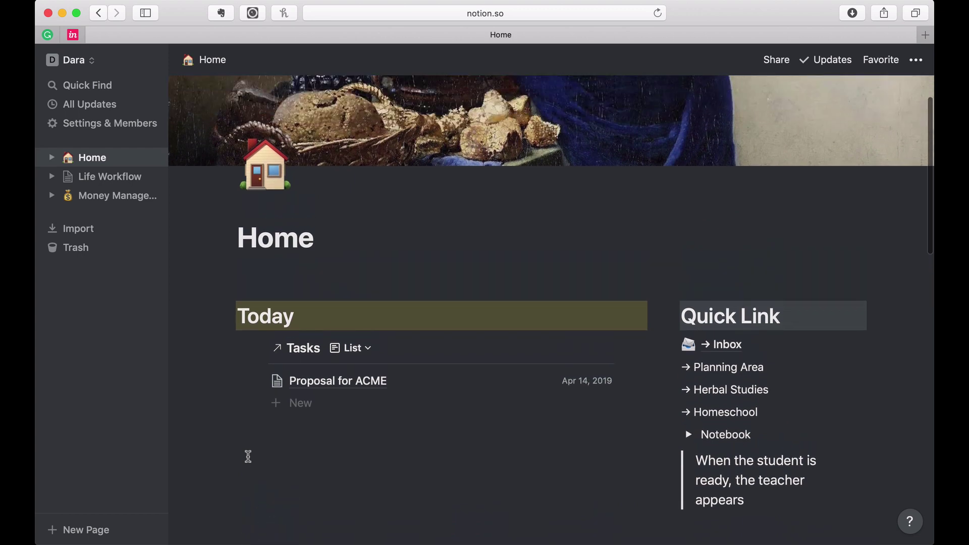
scroll(247, 456, down, 12)
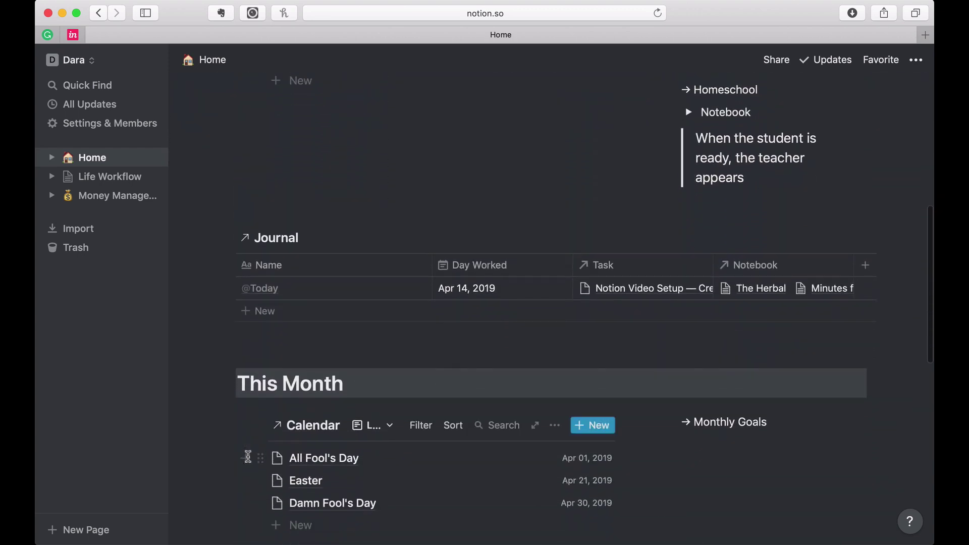
scroll(308, 435, down, 5)
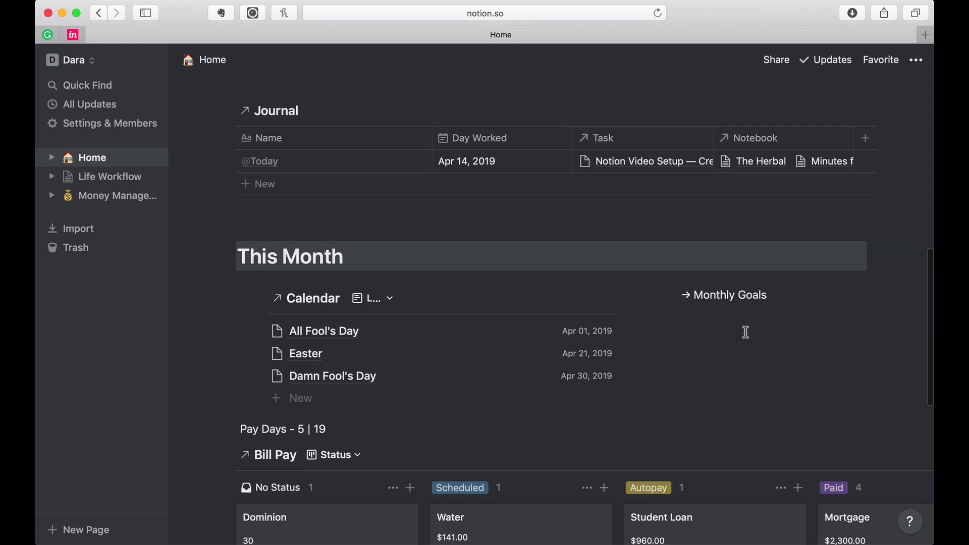
scroll(746, 332, down, 3)
scroll(747, 333, up, 4)
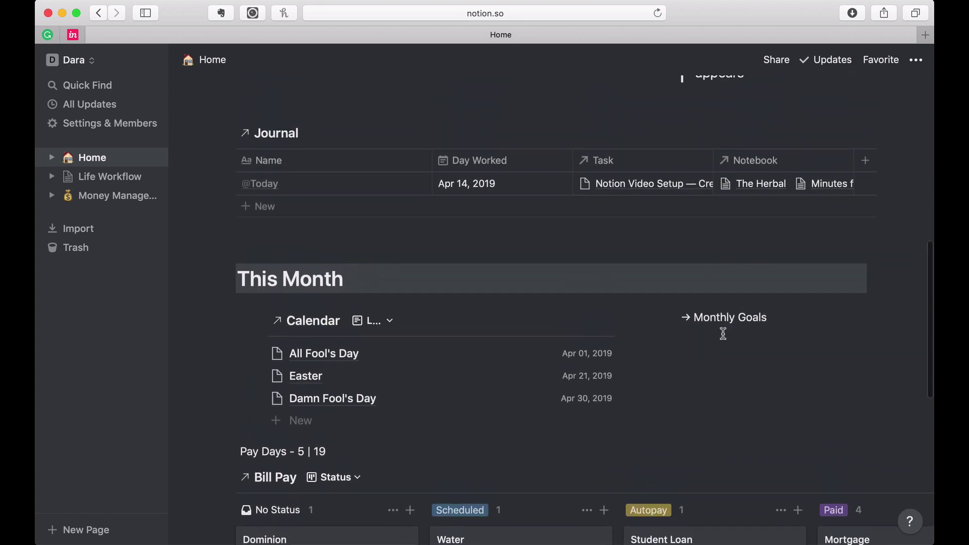
scroll(723, 334, up, 10)
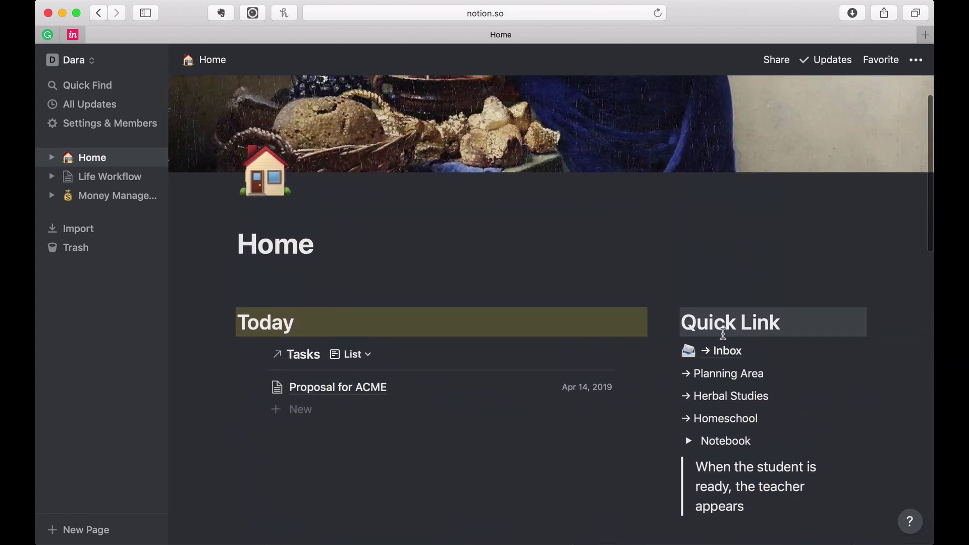
scroll(649, 323, down, 2)
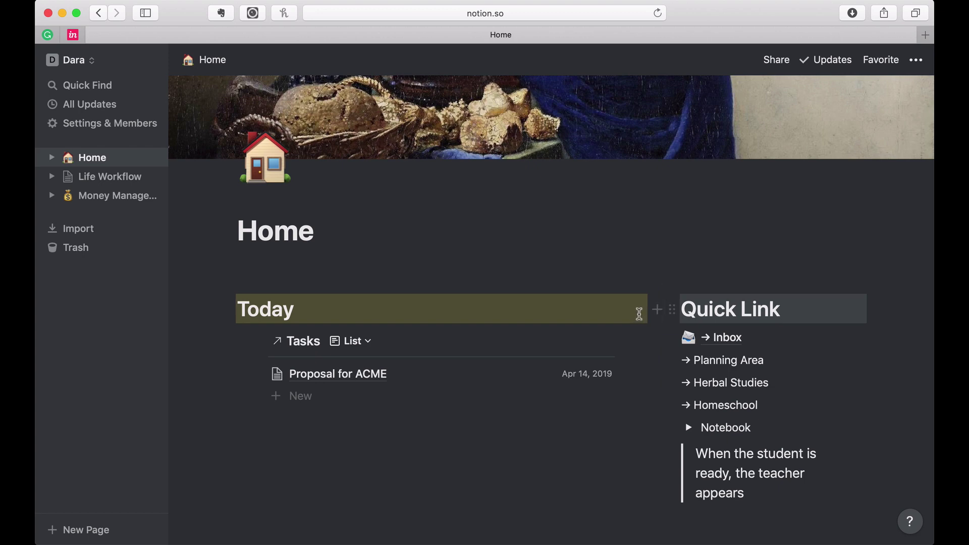
scroll(604, 494, down, 5)
scroll(606, 495, down, 5)
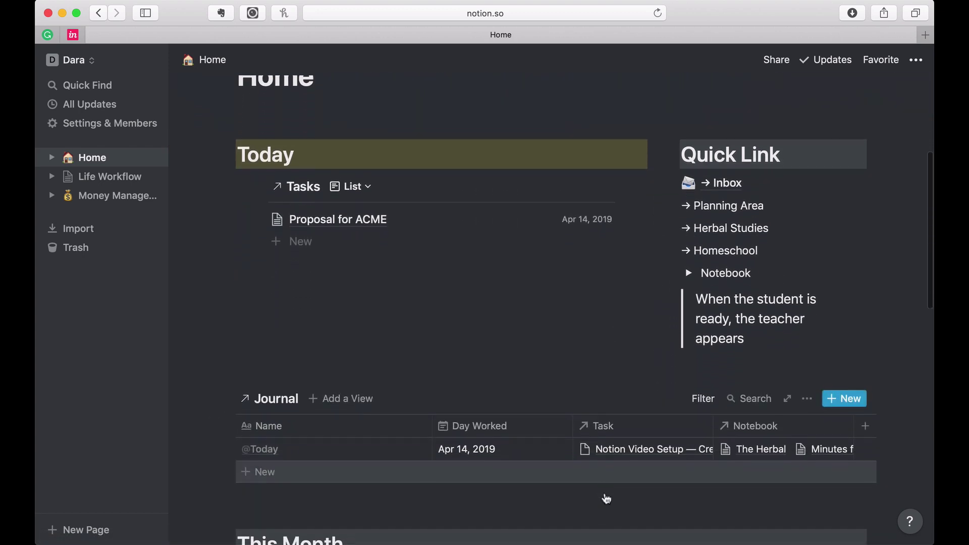
scroll(606, 499, down, 10)
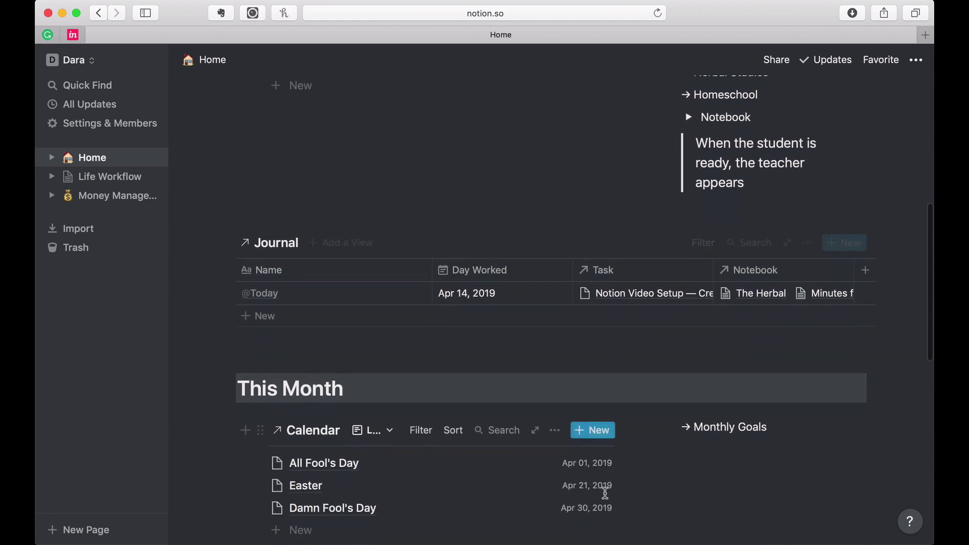
scroll(607, 499, up, 15)
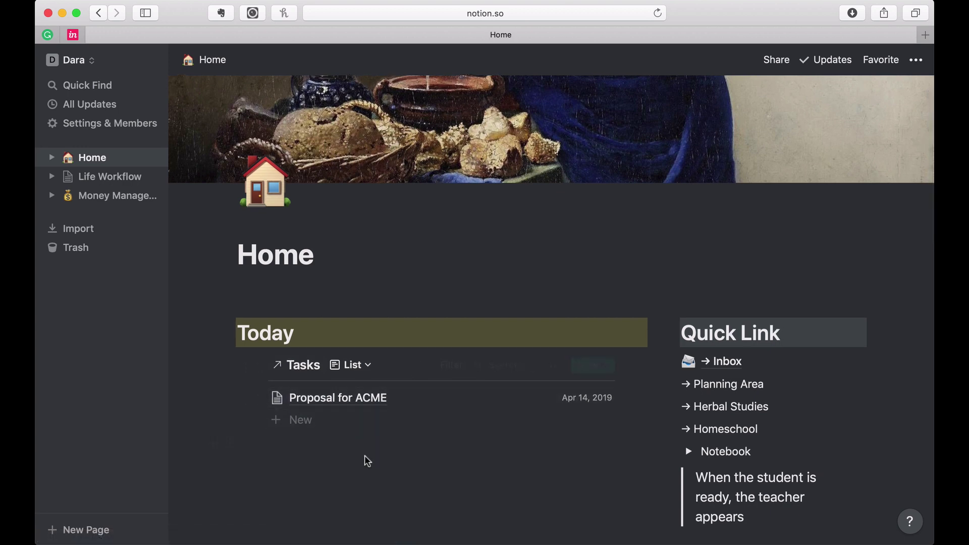
scroll(364, 457, down, 8)
scroll(364, 457, up, 4)
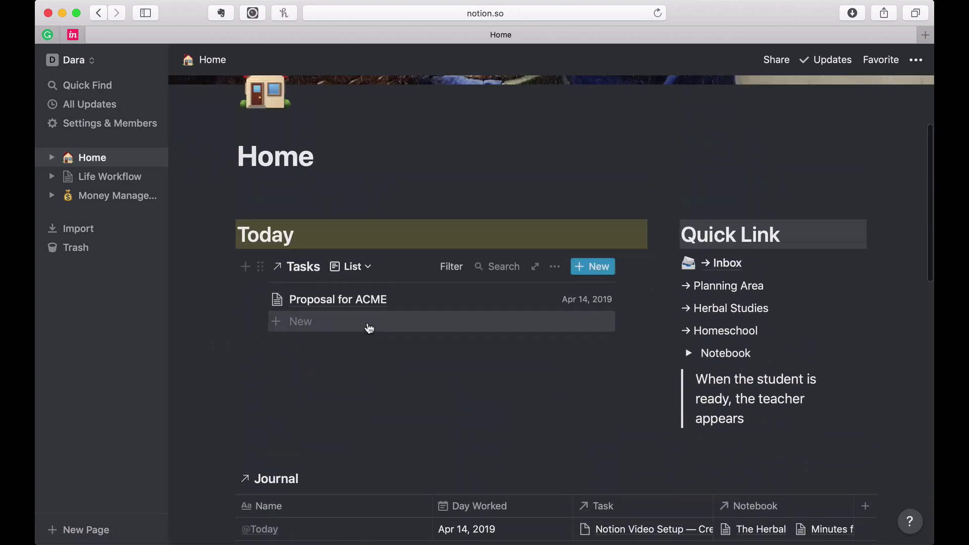
scroll(396, 357, down, 4)
scroll(397, 377, down, 2)
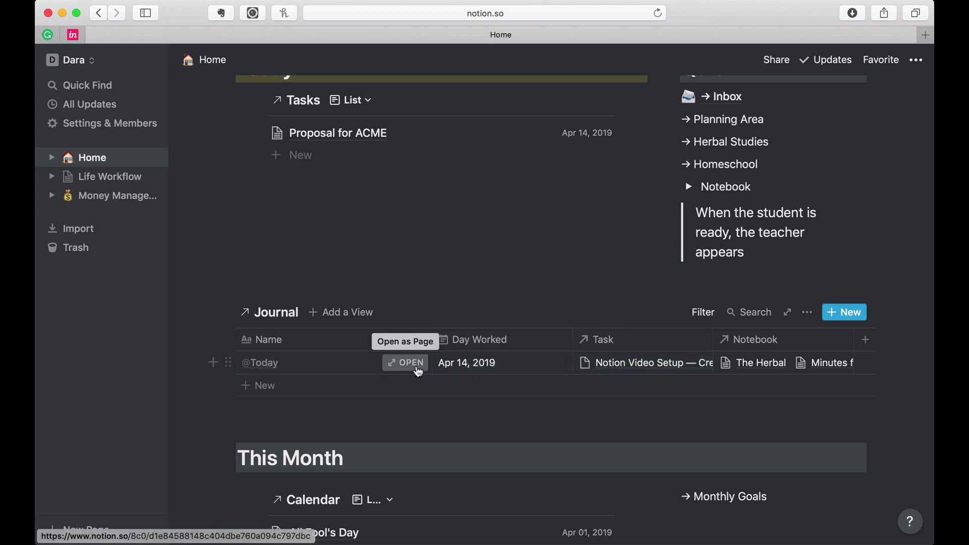
click(405, 363)
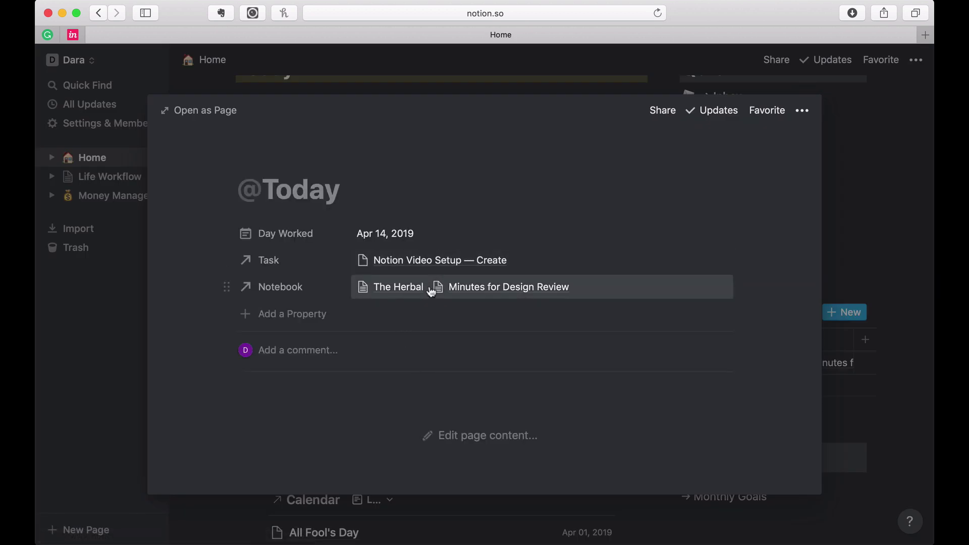
click(470, 77)
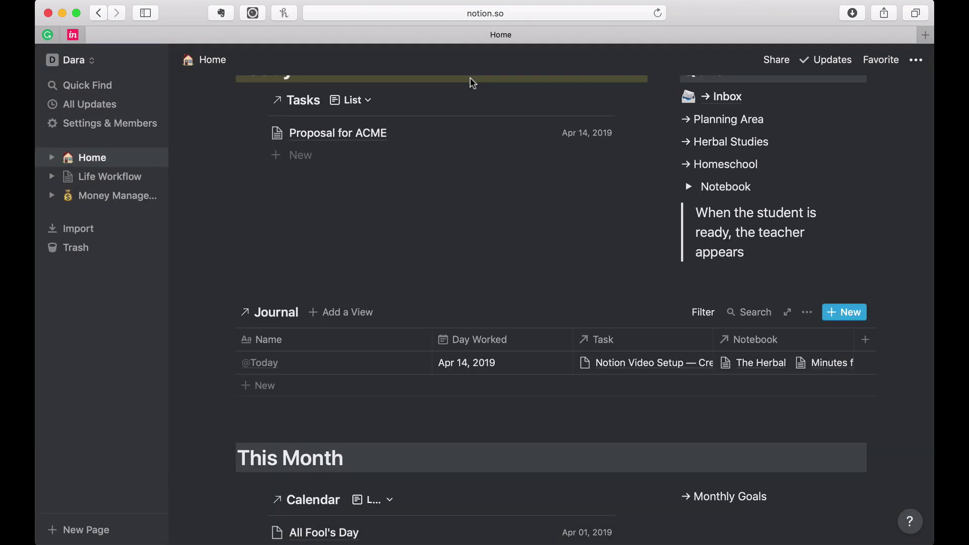
View the Inbox page from the quick links and return to the Home page.
scroll(574, 230, up, 3)
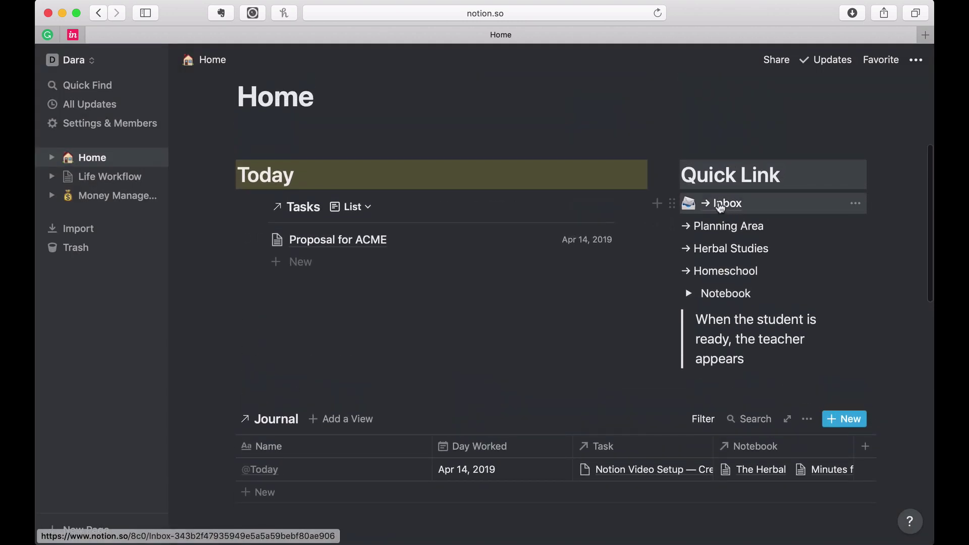
click(721, 206)
scroll(477, 330, down, 3)
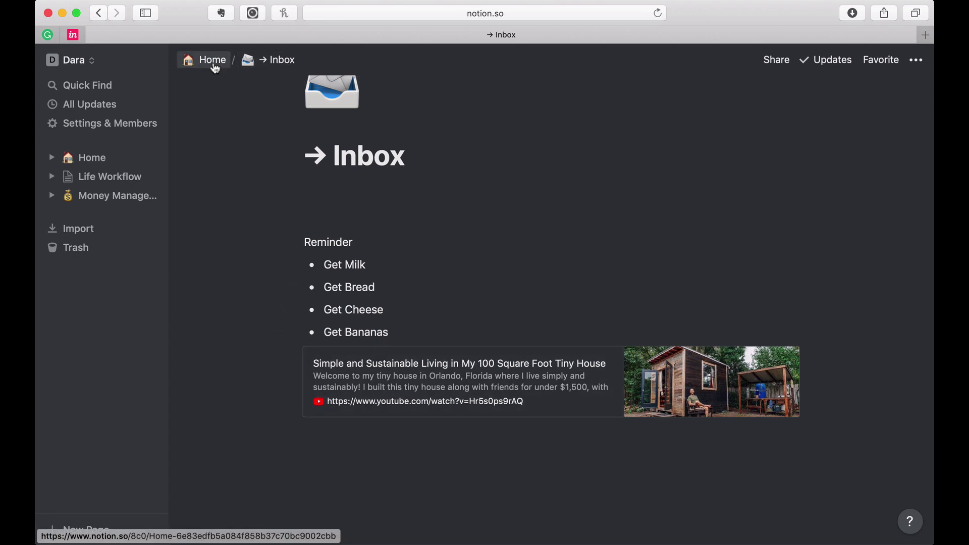
click(213, 62)
Expand the Notebook toggle among the quick links to view its contents, and collapse it again.
scroll(472, 234, down, 4)
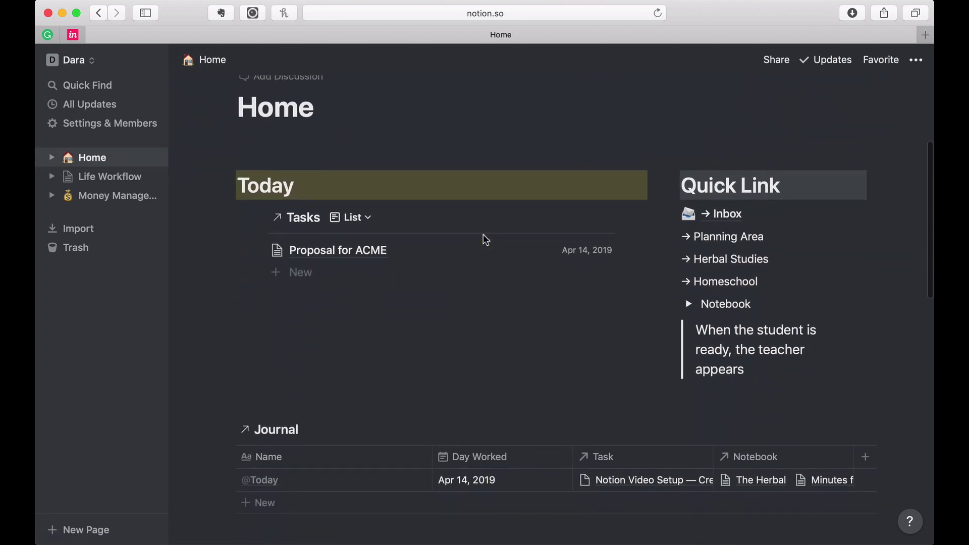
click(689, 305)
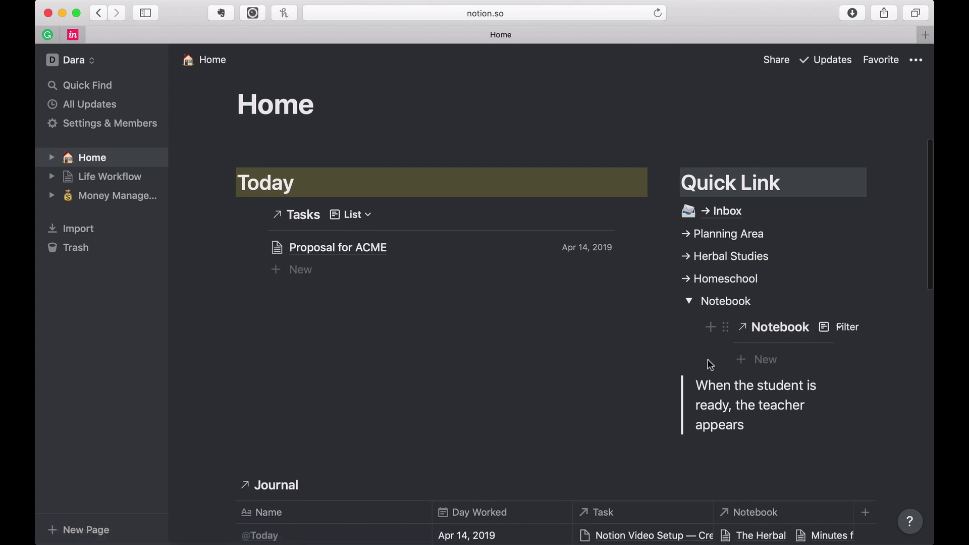
scroll(707, 364, down, 3)
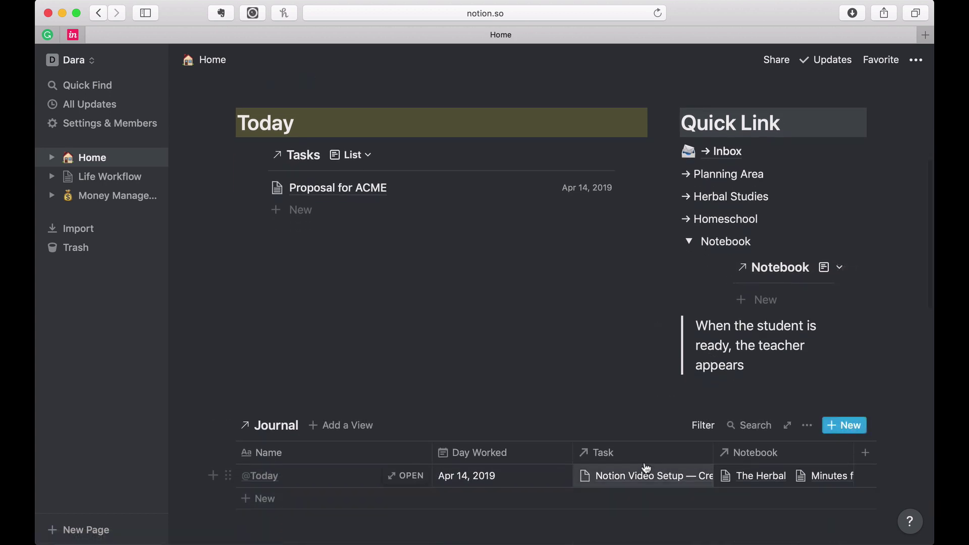
click(689, 244)
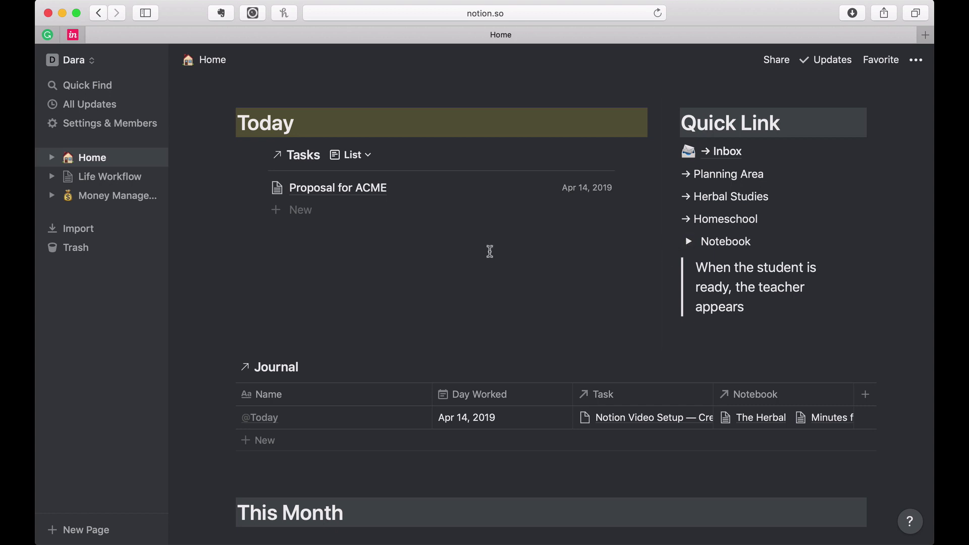
Open the Notebook page nested under Life Workflow to view its table, and collapse the Life Workflow subpages.
click(51, 176)
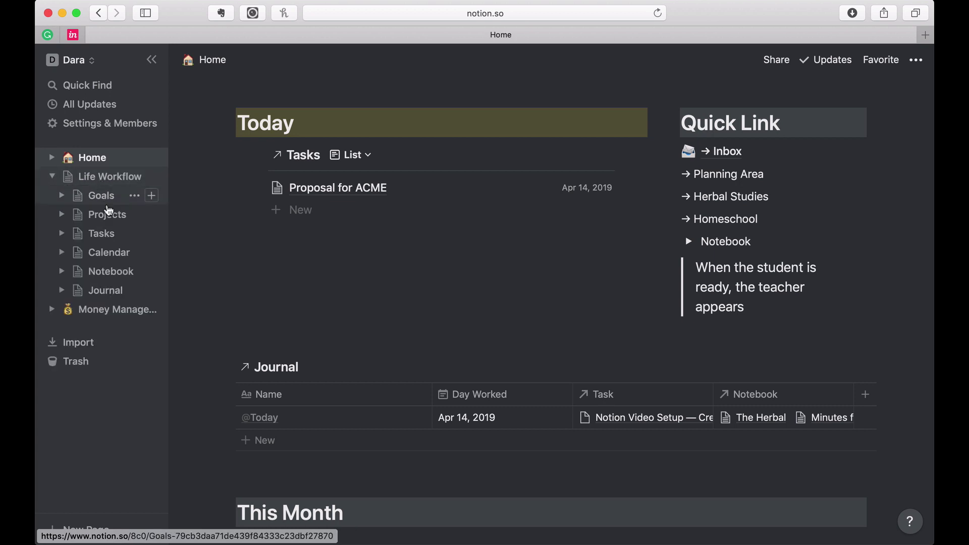
click(105, 274)
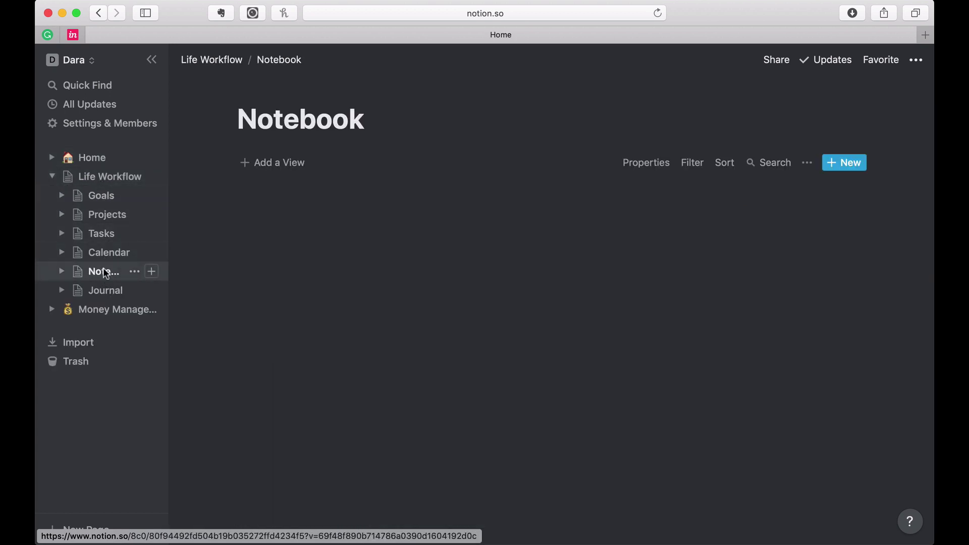
click(52, 177)
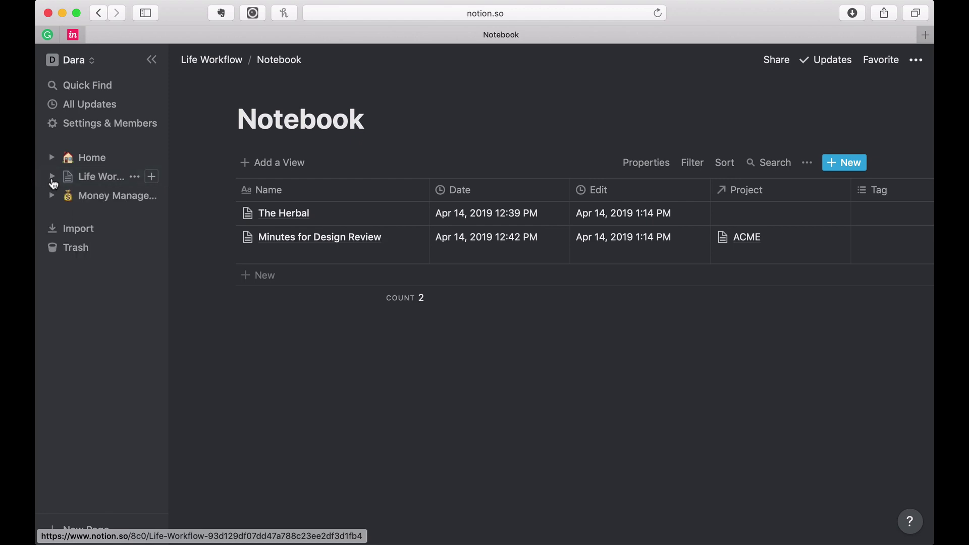
Go back to the Home page and look at the This Month section with its calendar and bill board.
click(77, 157)
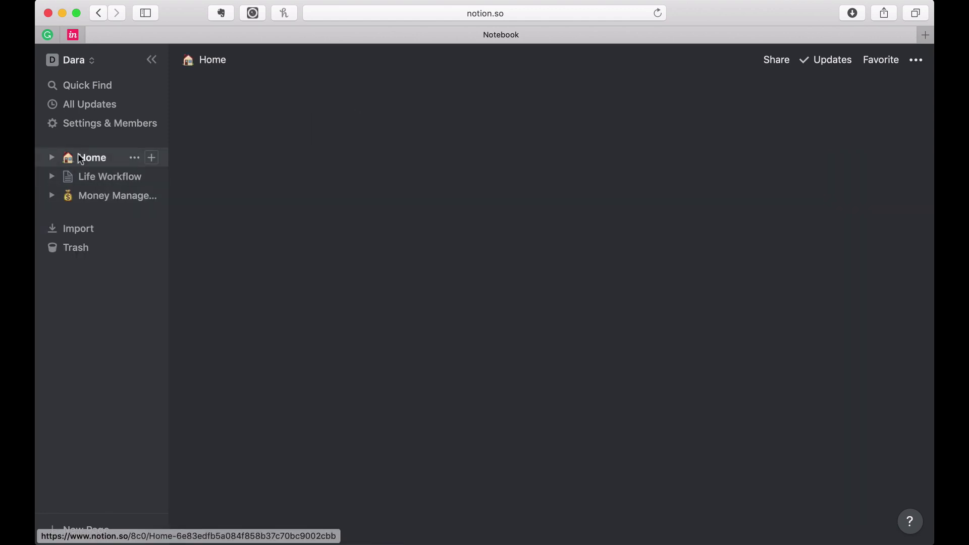
scroll(361, 439, down, 10)
scroll(361, 439, down, 3)
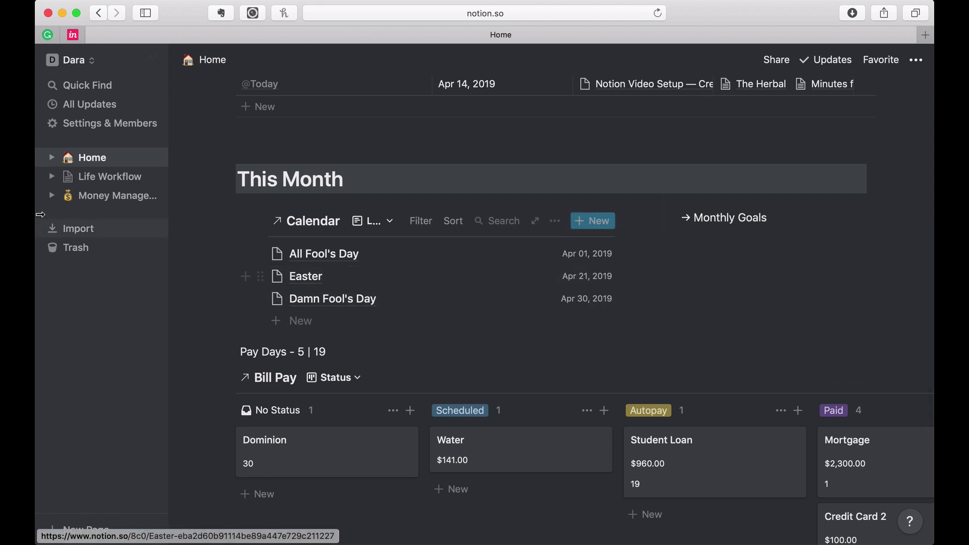
Open the Goals page under Life Workflow and look over the Annual Goals table.
click(52, 176)
click(98, 198)
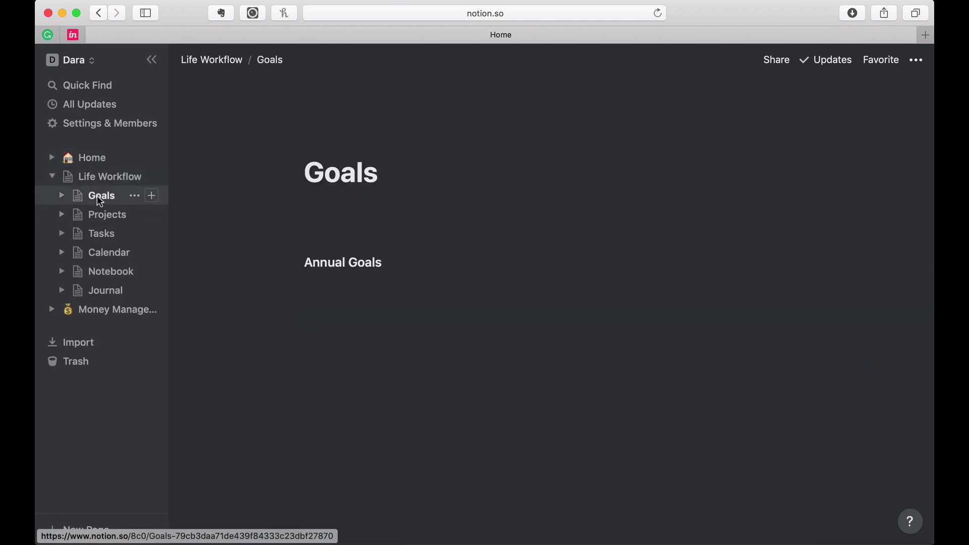
scroll(253, 322, down, 5)
scroll(259, 357, up, 5)
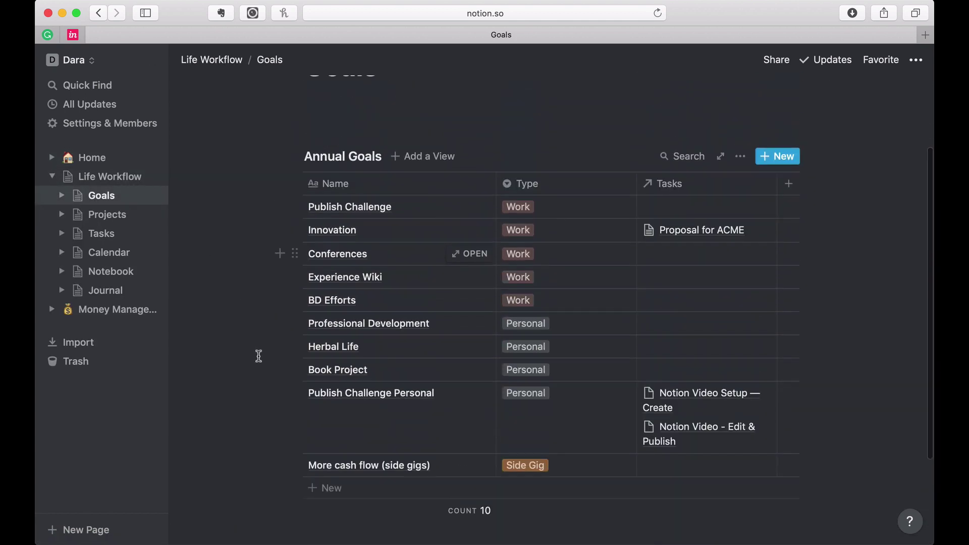
Insert an inline table below the Annual Goals table and title it Monthly Goals.
scroll(259, 357, down, 5)
click(327, 444)
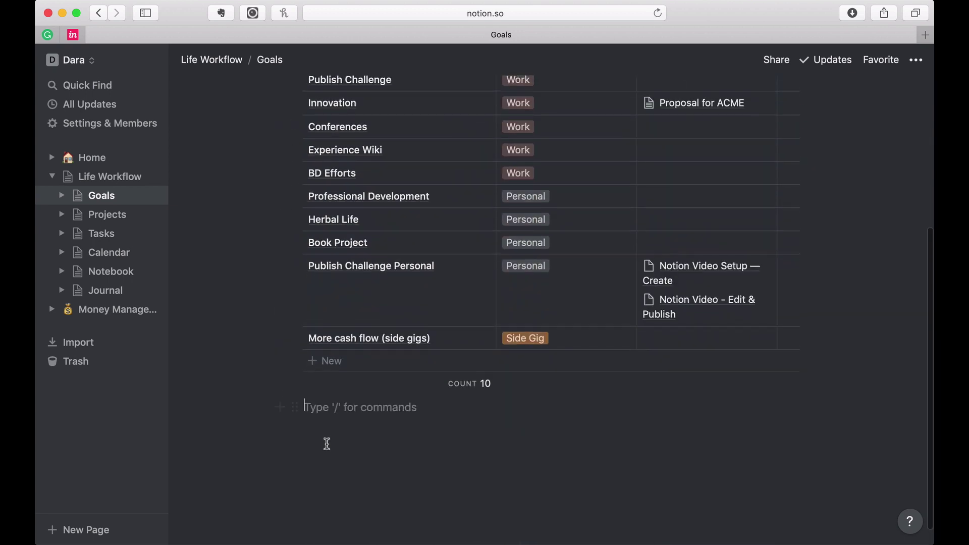
key(Return)
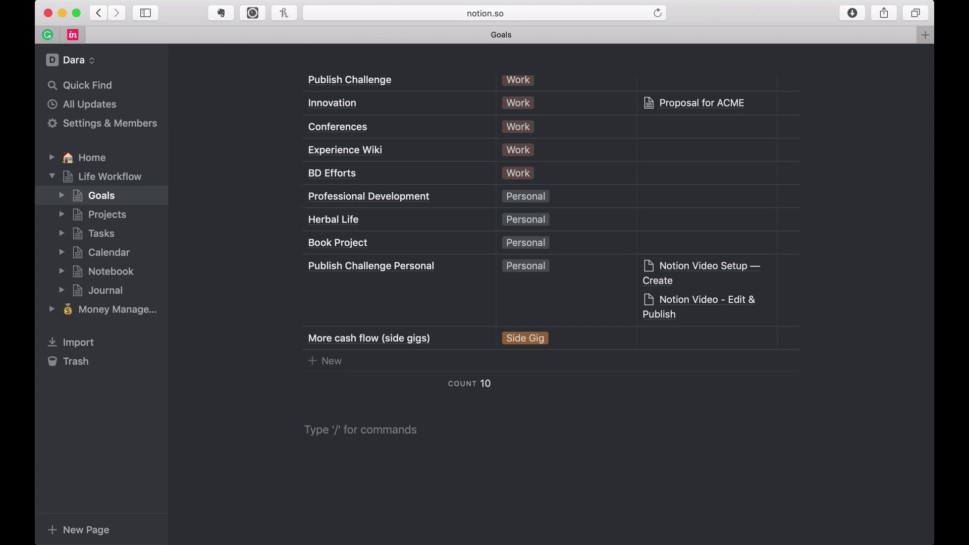
text(?)
key(BackSpace)
text(/tb)
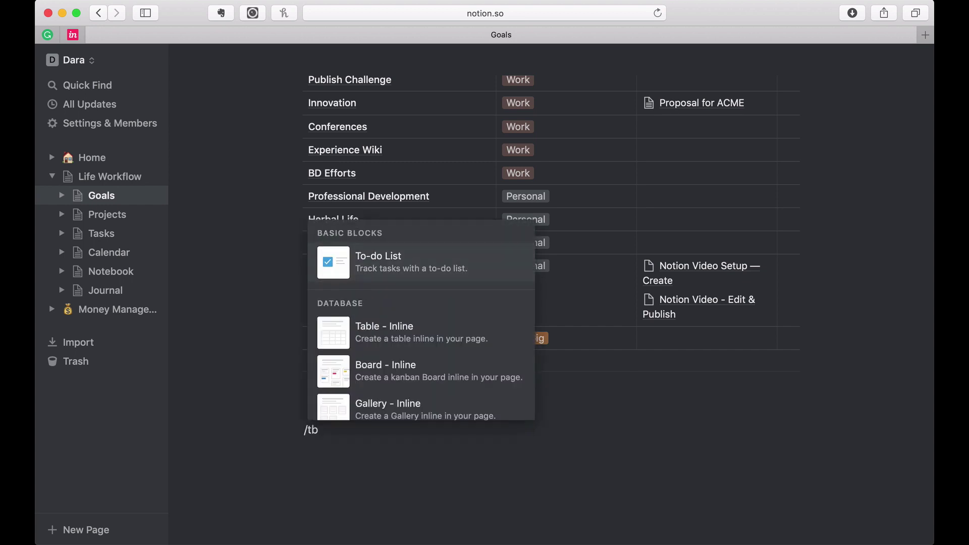
key(Down)
key(Return)
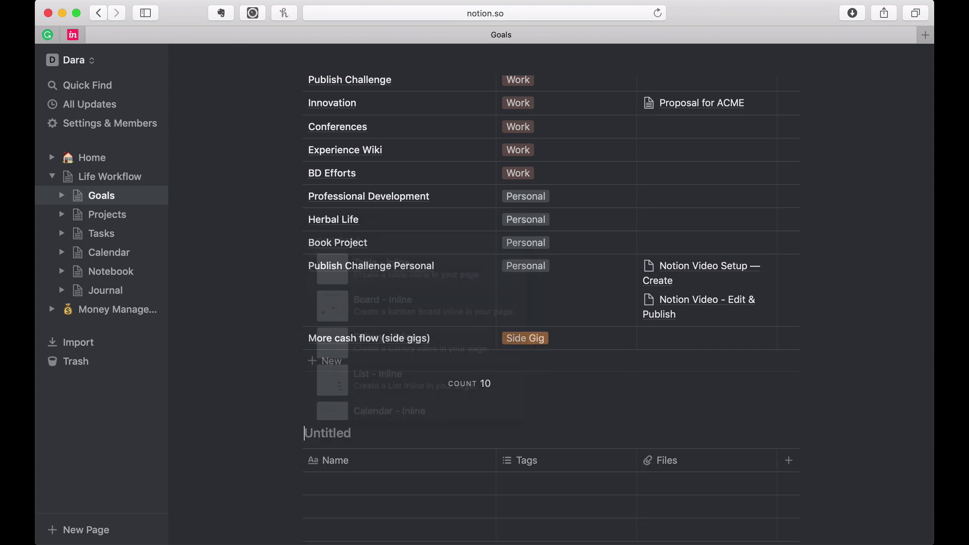
text(Mont)
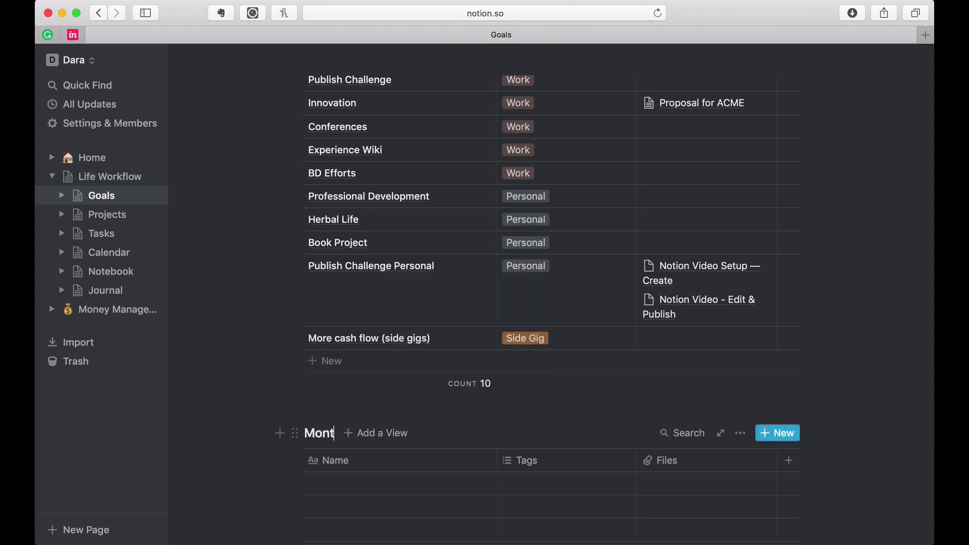
text(hly Goals)
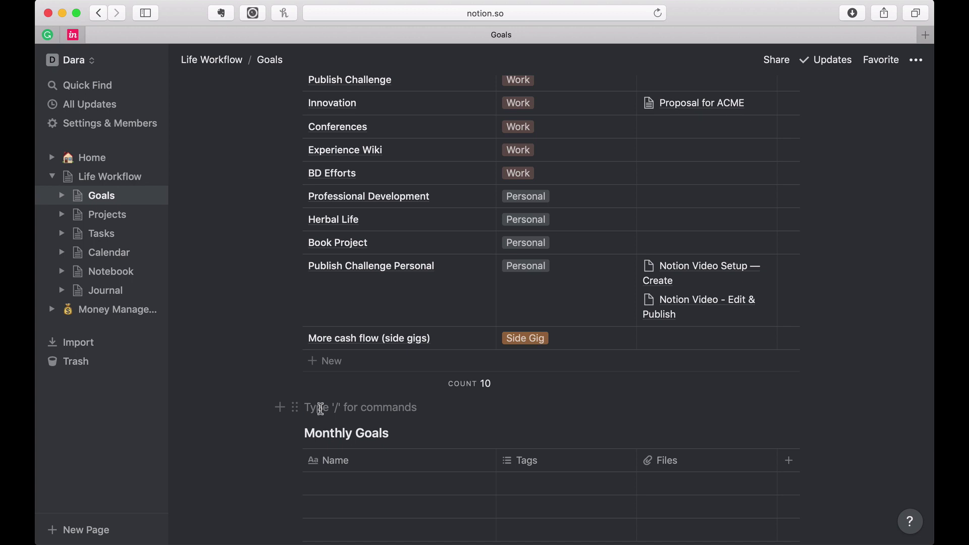
Add a new column named Monthly to the Annual Goals table.
scroll(321, 409, up, 5)
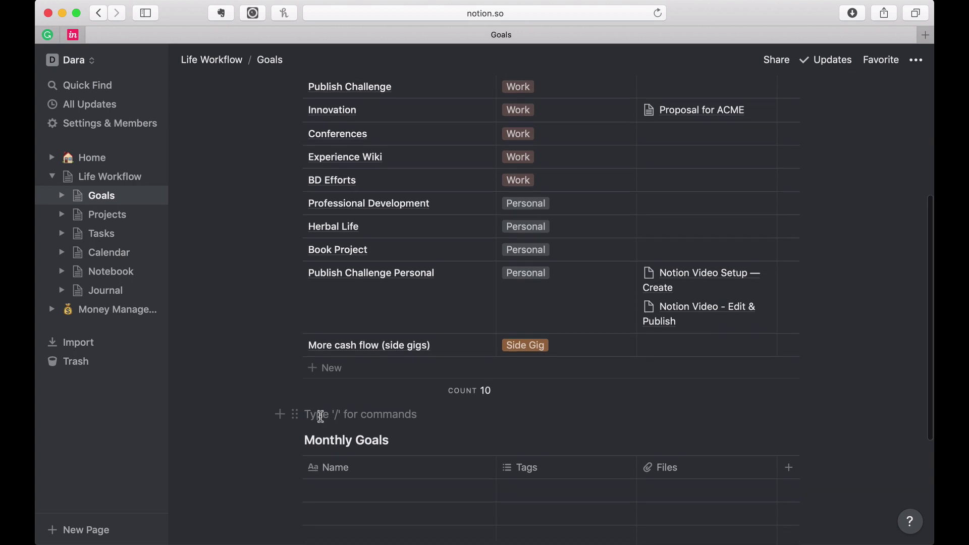
scroll(322, 422, down, 2)
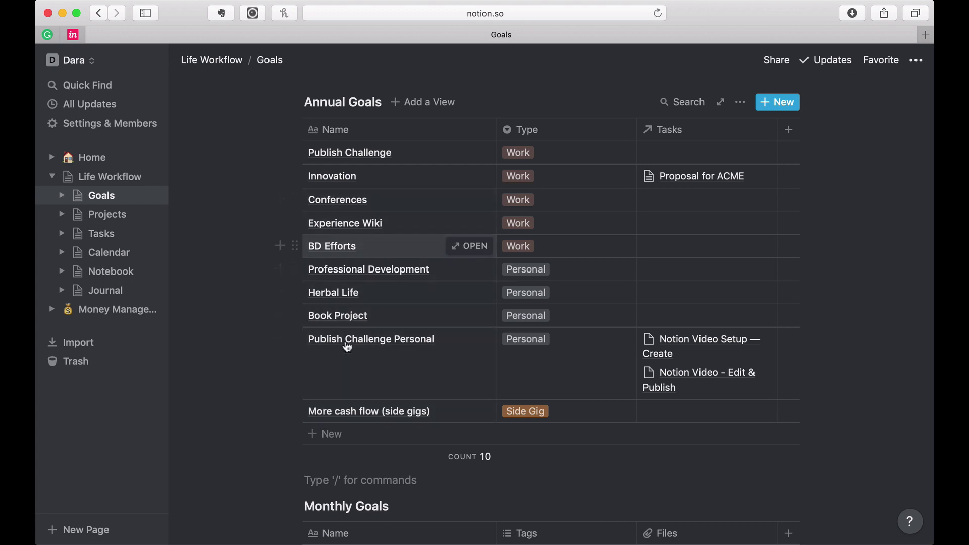
scroll(346, 382, down, 1)
scroll(345, 382, up, 3)
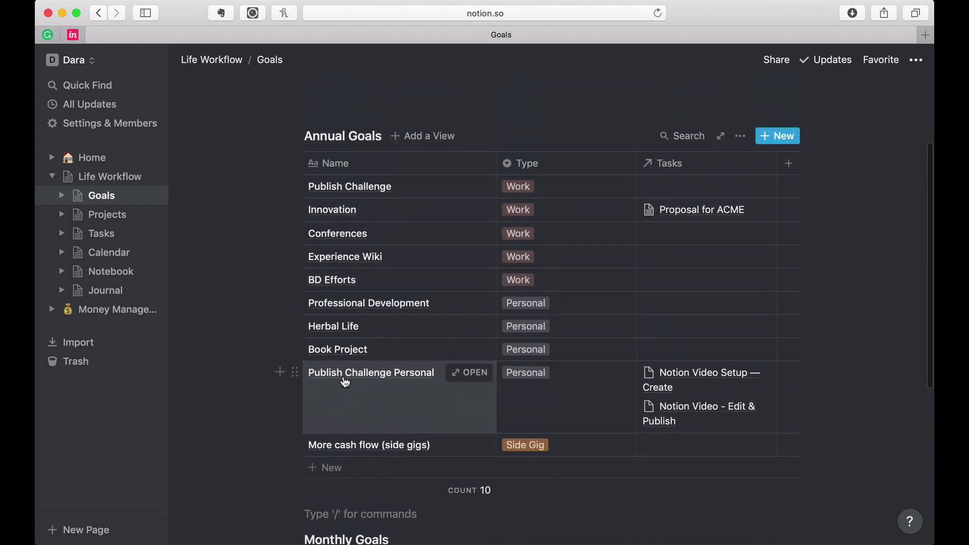
scroll(346, 382, down, 1)
scroll(345, 382, down, 2)
scroll(344, 381, up, 3)
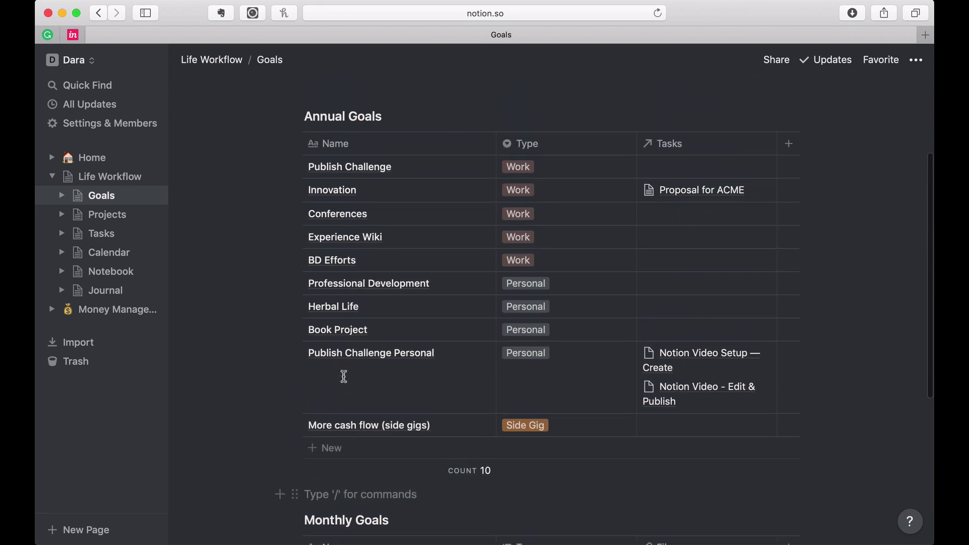
click(790, 157)
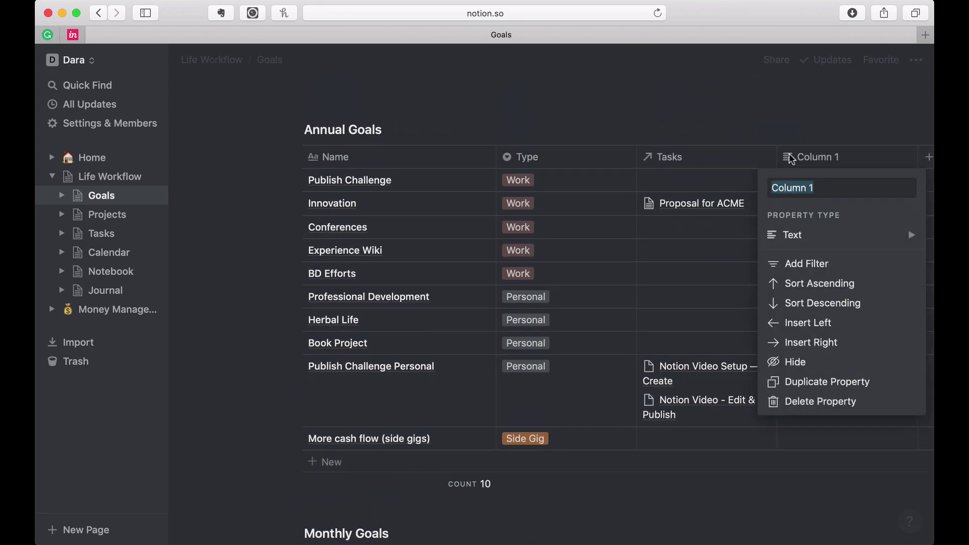
text(Monthly)
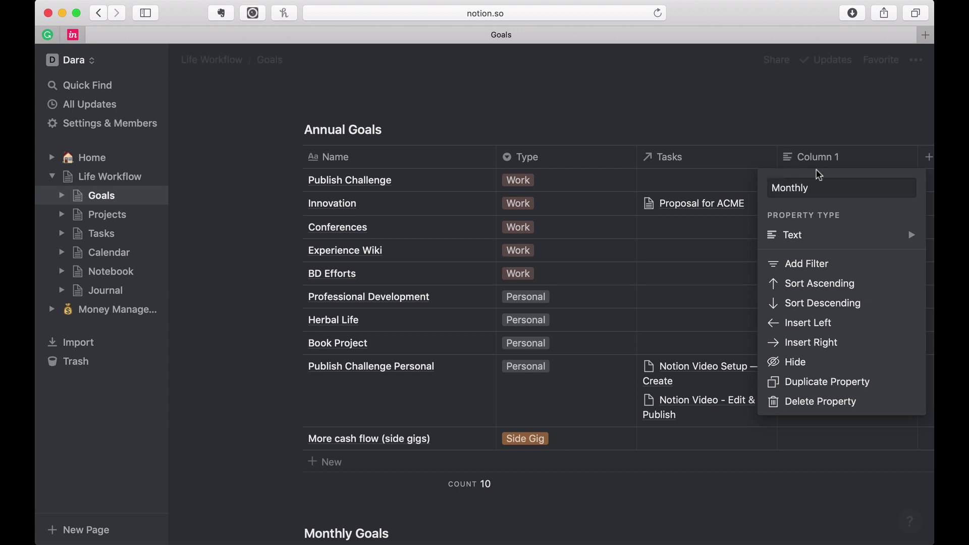
Change the Monthly property's type to Relation and link it to the Monthly Goals database.
mouse_move(808, 237)
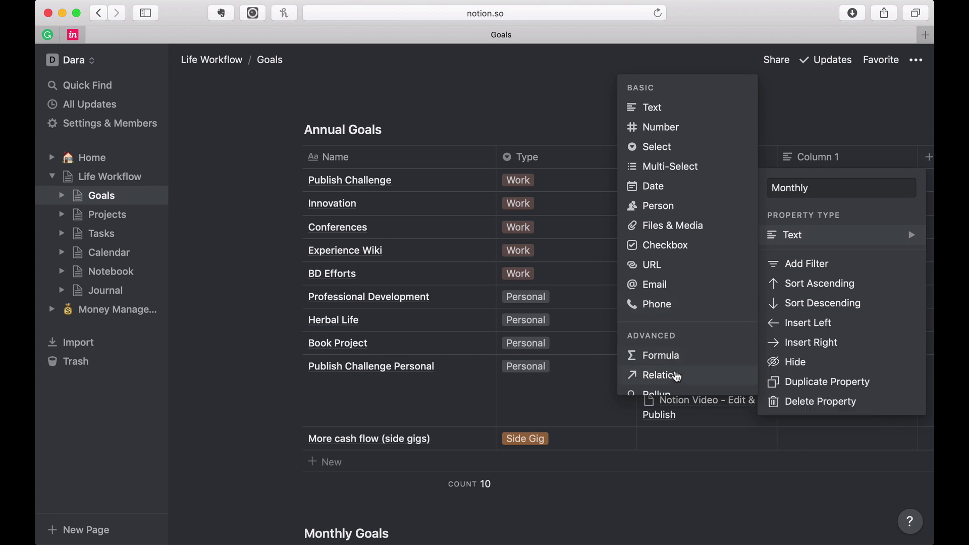
click(677, 376)
click(516, 299)
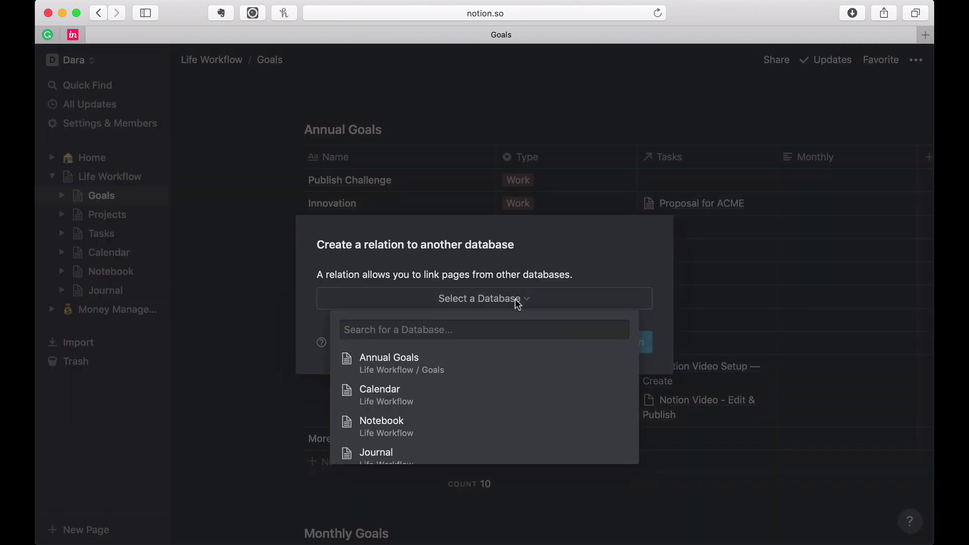
scroll(424, 398, down, 1)
scroll(424, 398, up, 1)
scroll(424, 398, down, 3)
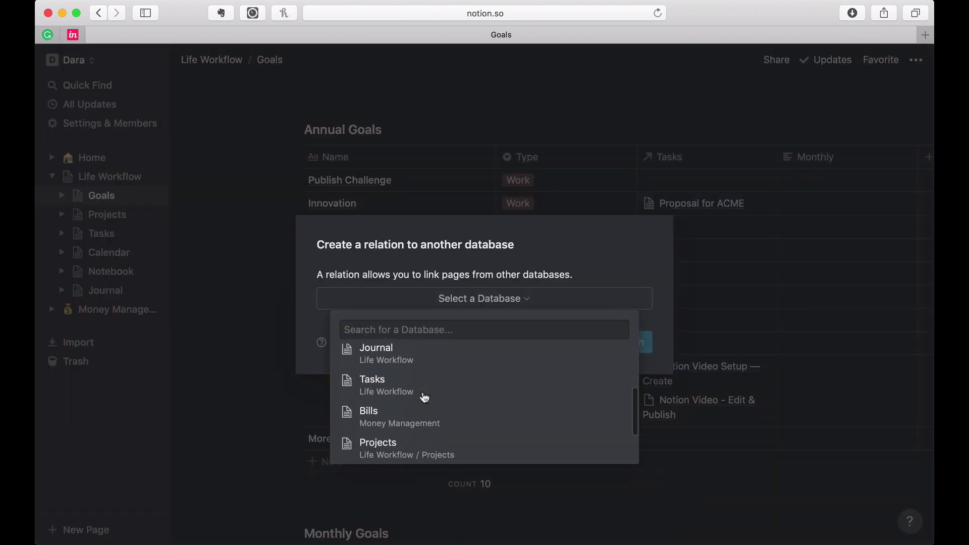
scroll(424, 398, up, 3)
text(month)
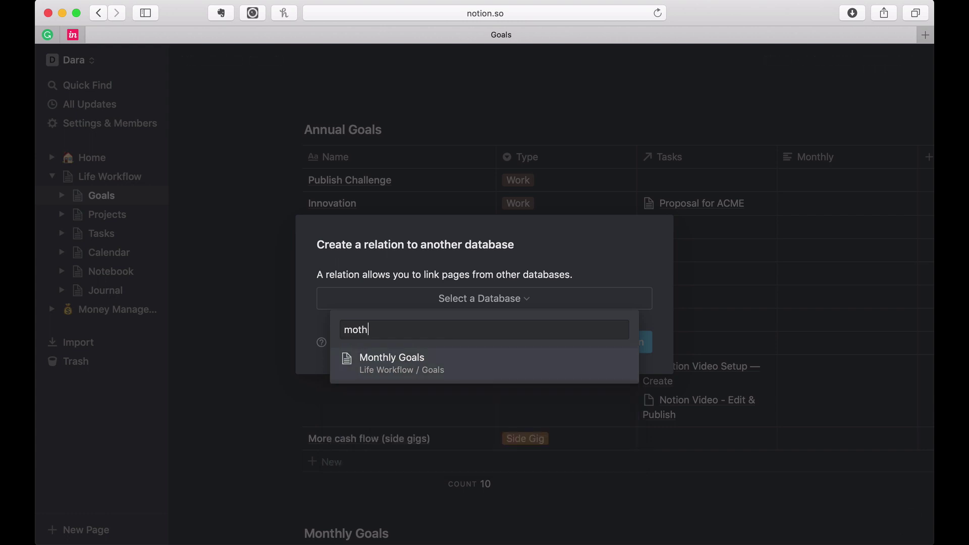
click(405, 364)
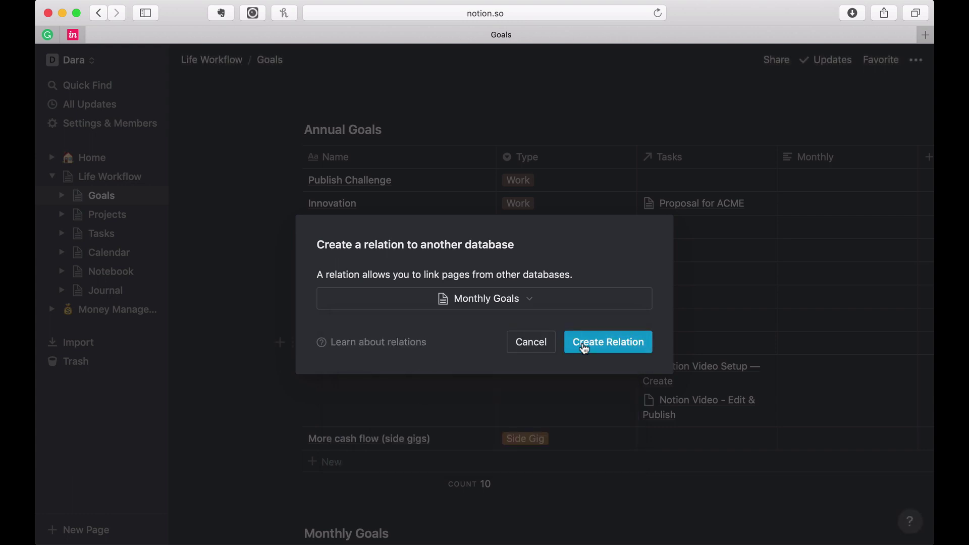
click(587, 342)
Move the Monthly column ahead of the Tasks column in the Annual Goals table.
scroll(731, 226, up, 3)
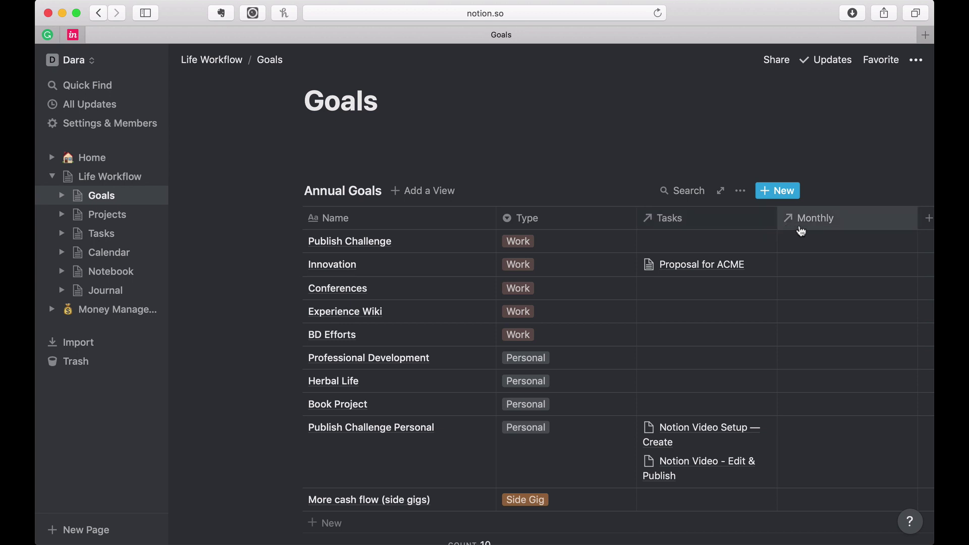
drag(787, 230, 681, 229)
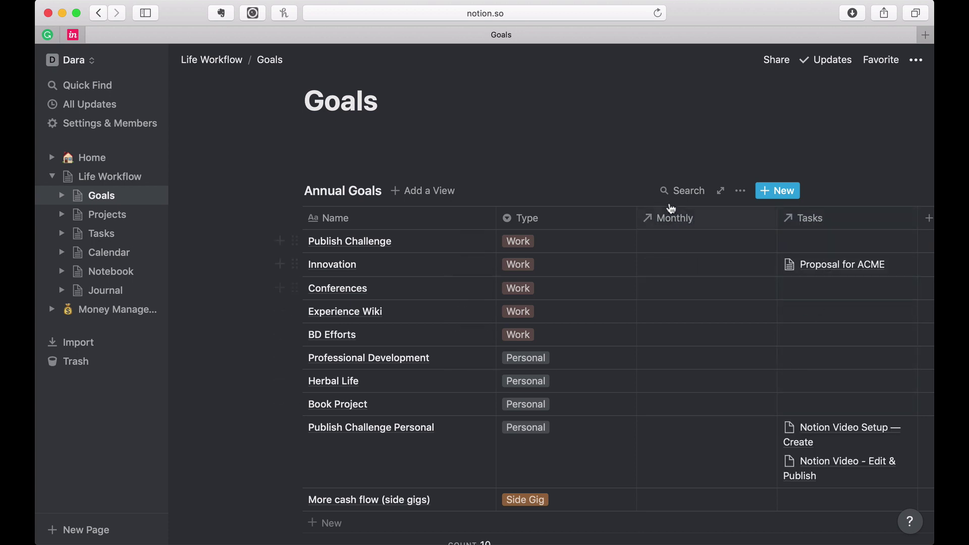
Rename the Tags property of the Monthly Goals table to Month and change its type to Select.
scroll(675, 455, down, 2)
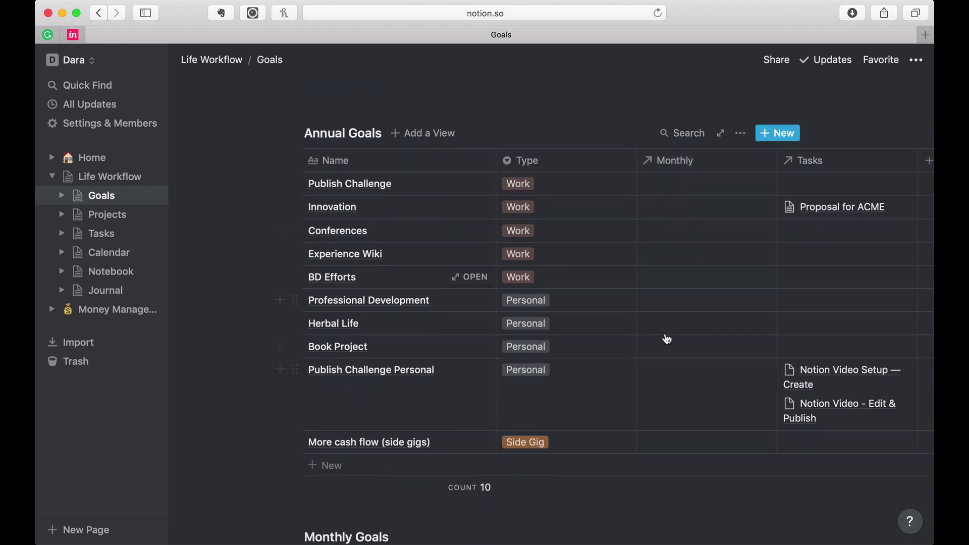
scroll(680, 284, down, 5)
scroll(682, 283, down, 2)
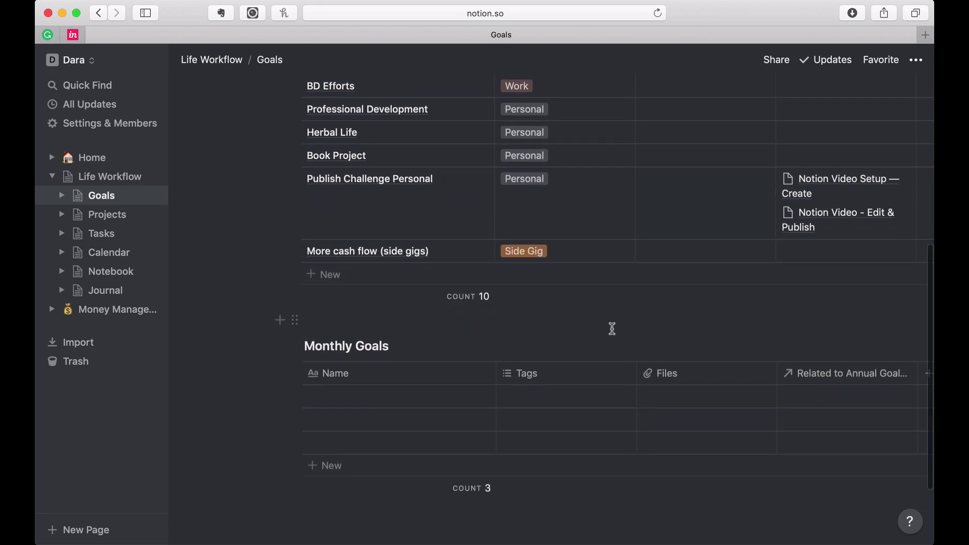
scroll(612, 329, down, 1)
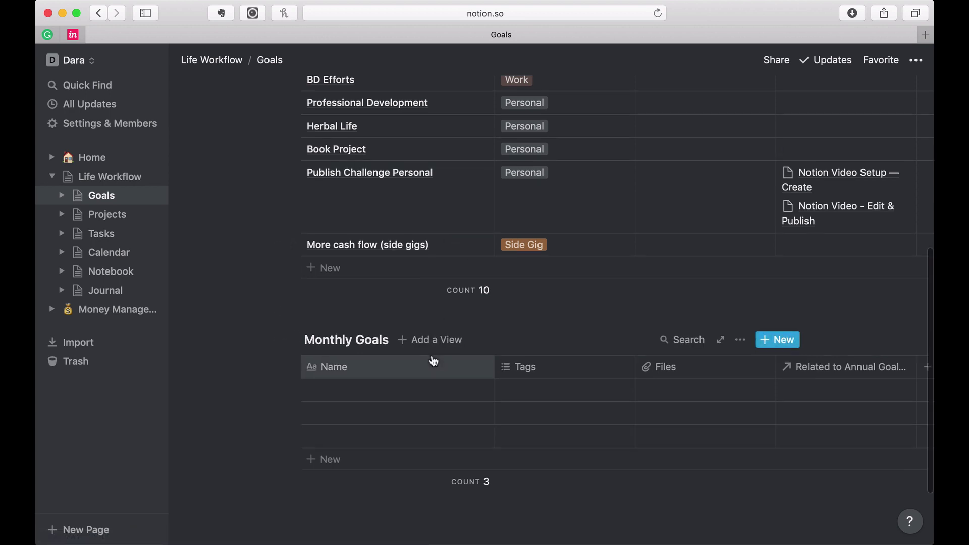
scroll(431, 361, right, 2)
scroll(433, 362, down, 1)
scroll(433, 362, left, 2)
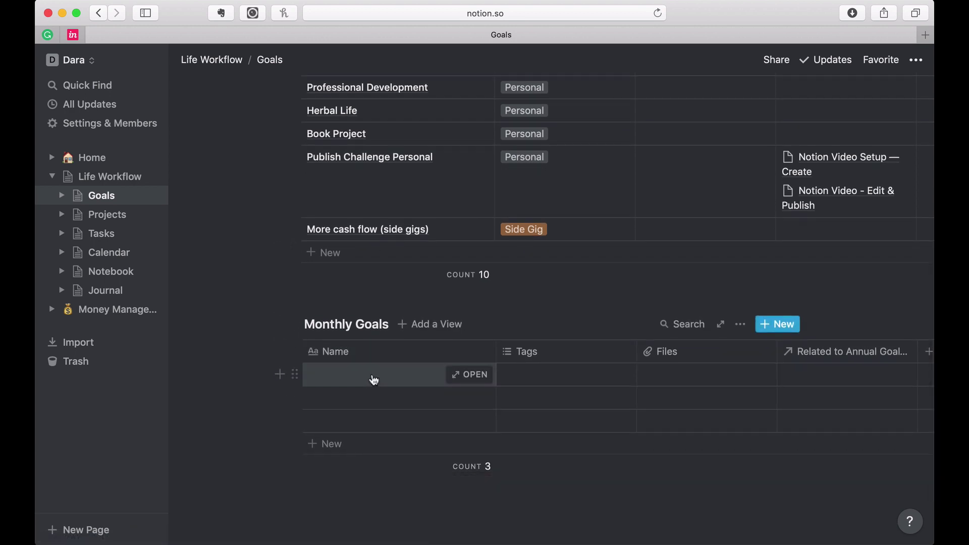
click(567, 351)
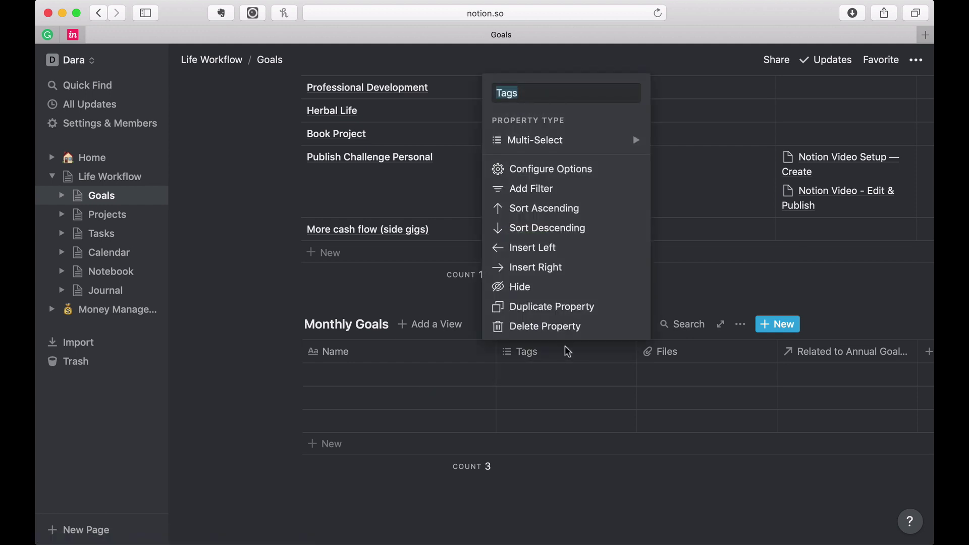
text(Month)
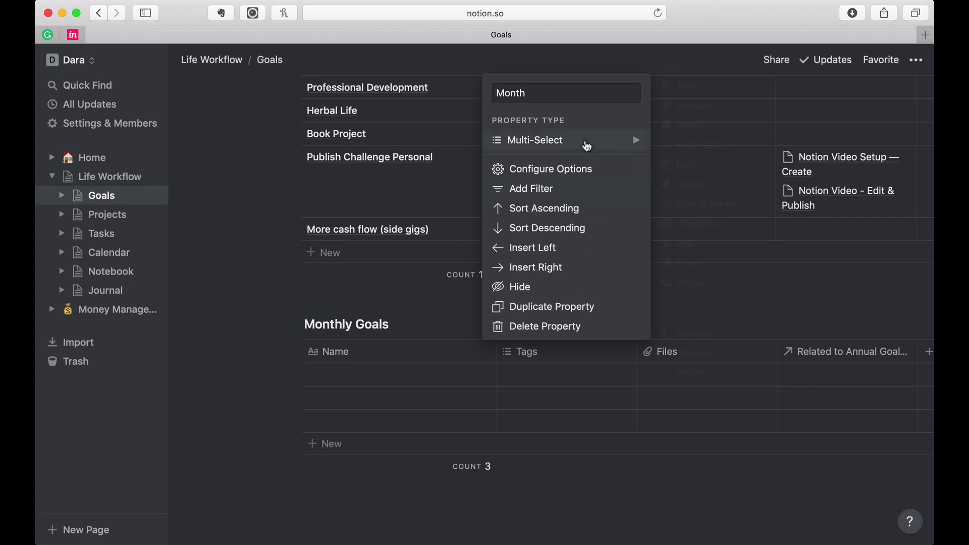
mouse_move(634, 141)
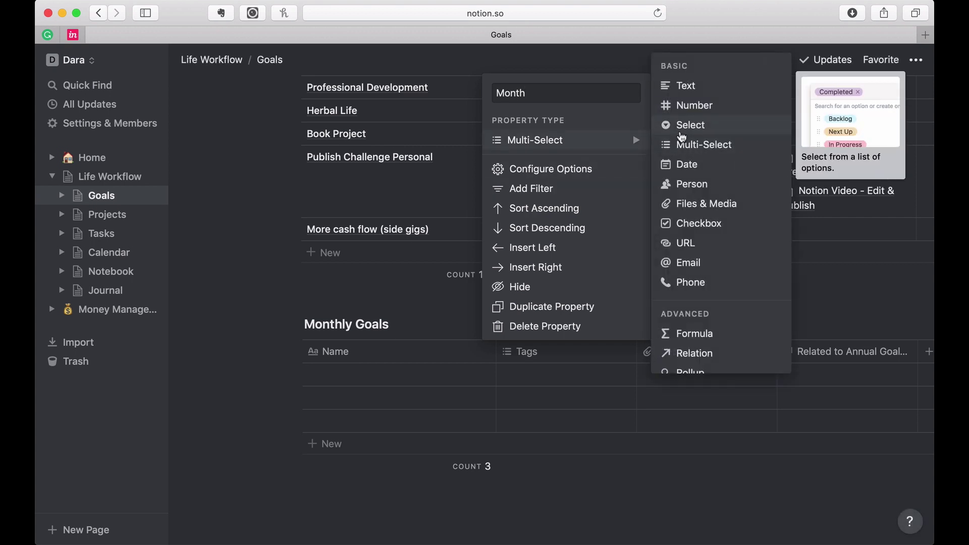
click(686, 125)
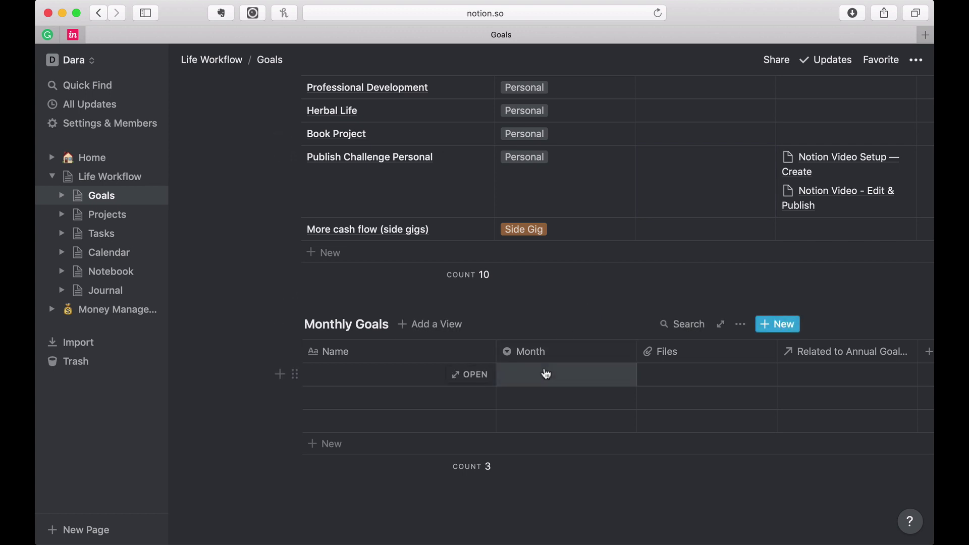
Rename the Files property of the Monthly Goals table to Year and change its type to Number.
click(657, 351)
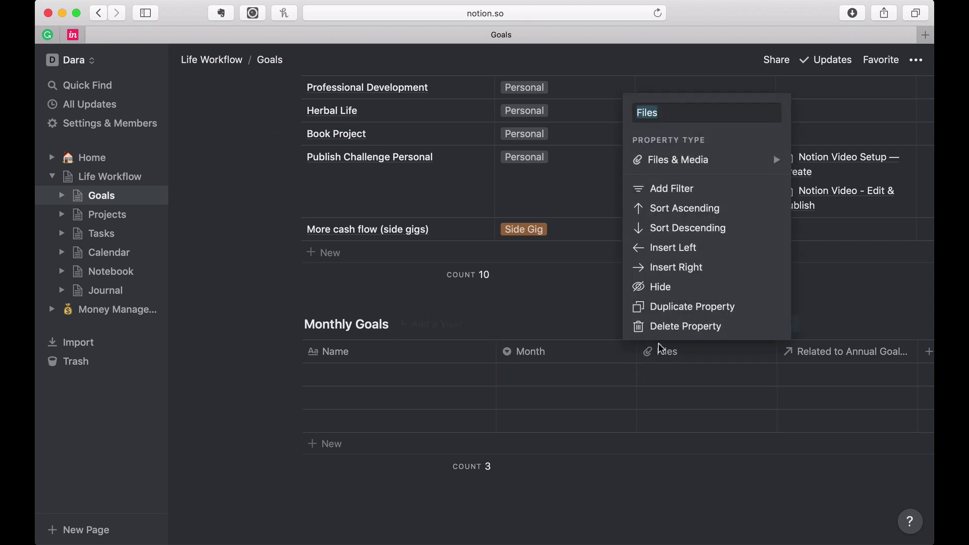
text(Year)
click(700, 167)
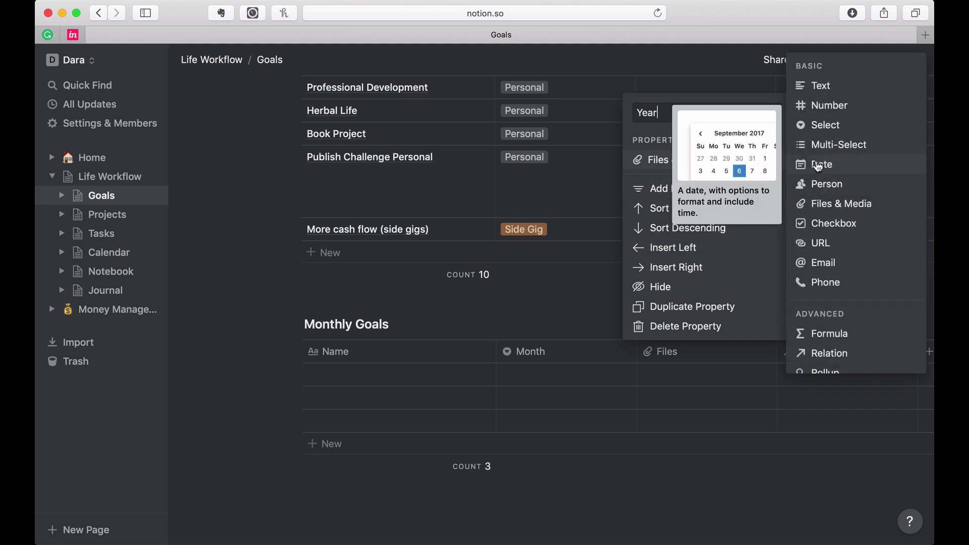
click(819, 111)
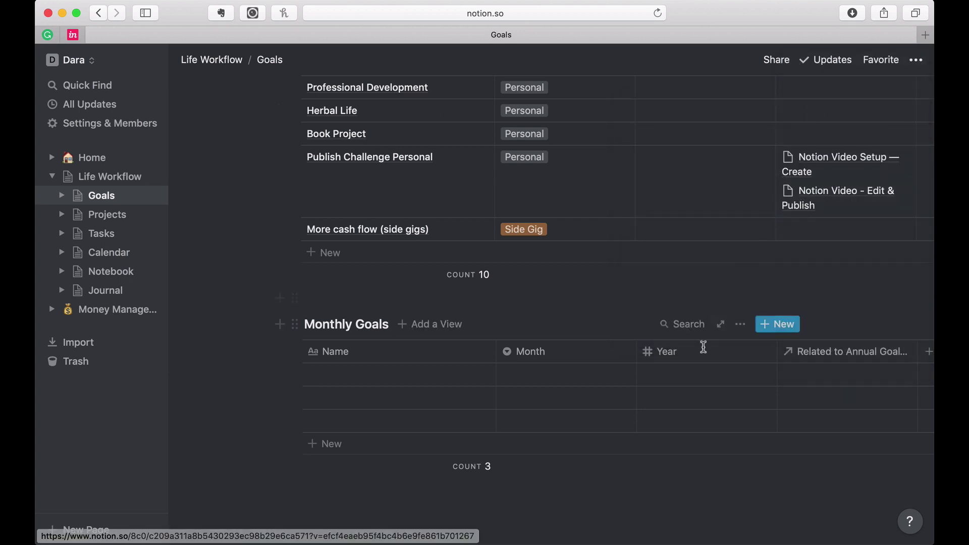
Enter 2019 as the Year in the first row of the Monthly Goals table.
click(698, 371)
text(2)
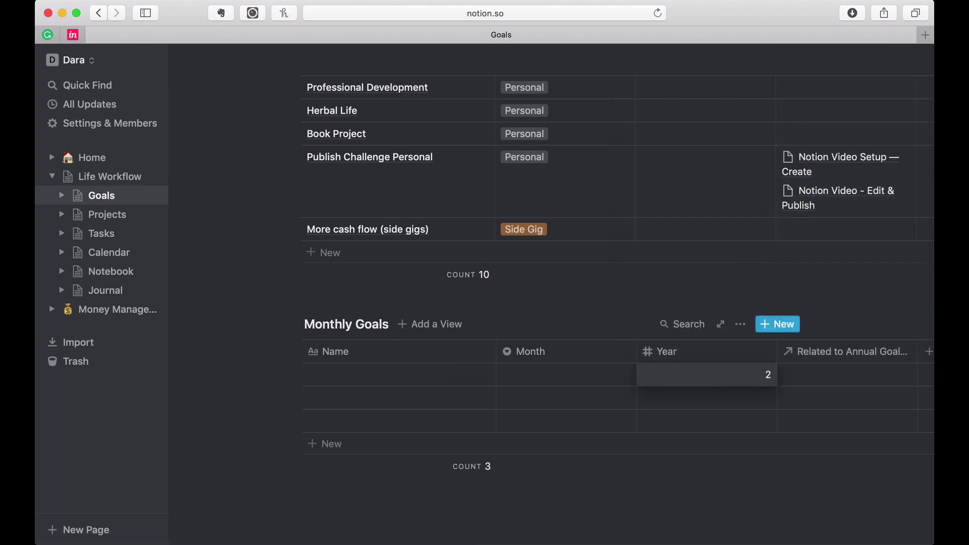
text(019)
key(Return)
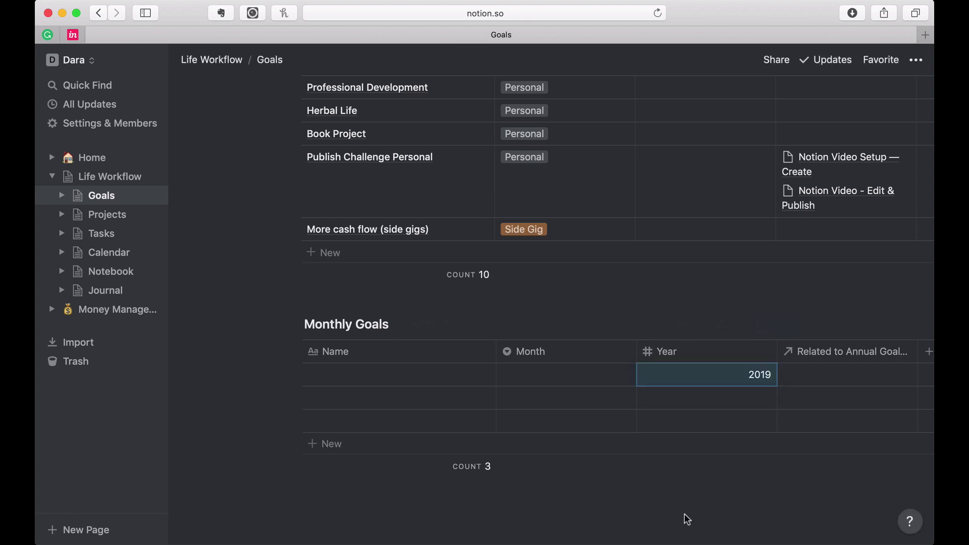
Shorten the name of the relation property in the Monthly Goals table to Annual Goals.
scroll(687, 520, down, 1)
scroll(700, 437, right, 5)
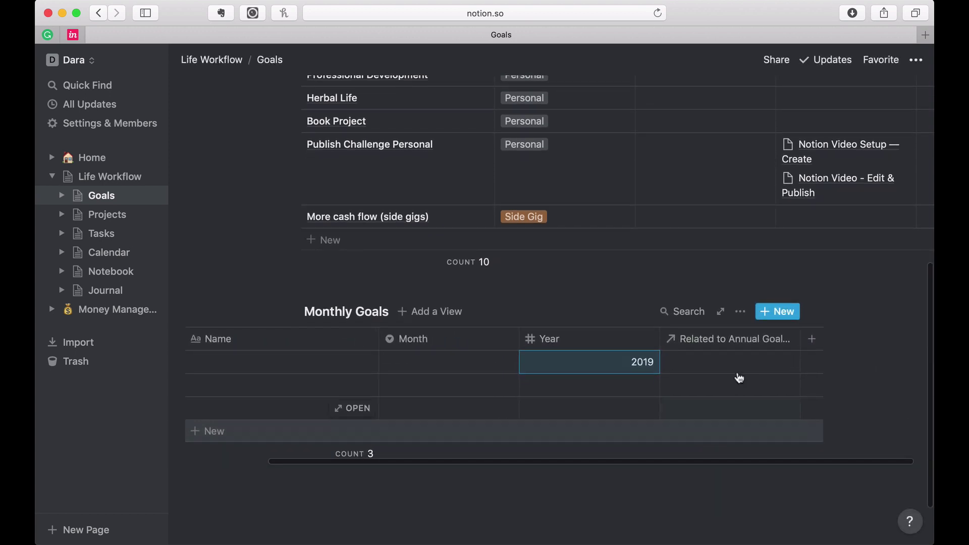
click(746, 348)
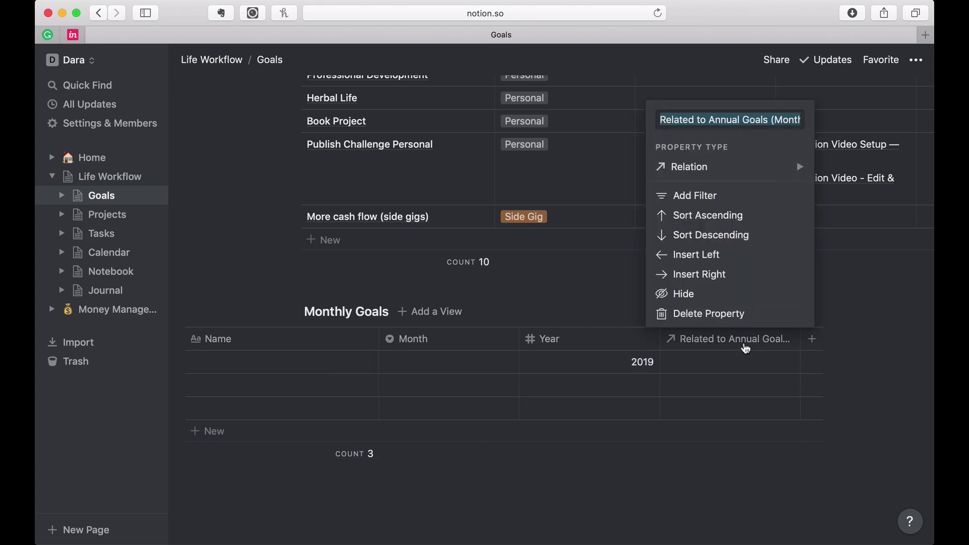
click(709, 117)
drag(710, 120, 679, 119)
key(BackSpace)
key(BackSpace)
key(BackSpace)
key(BackSpace)
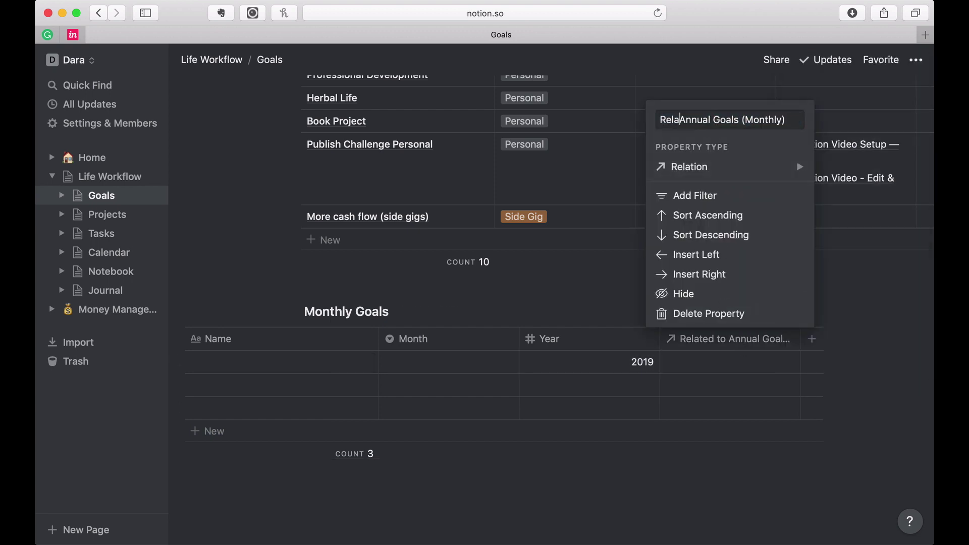
key(BackSpace)
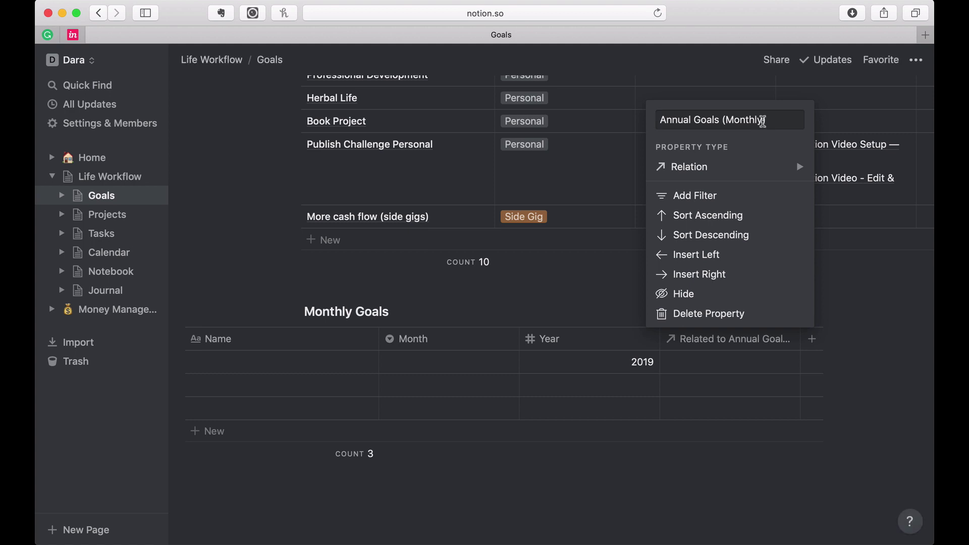
drag(766, 120, 723, 120)
key(BackSpace)
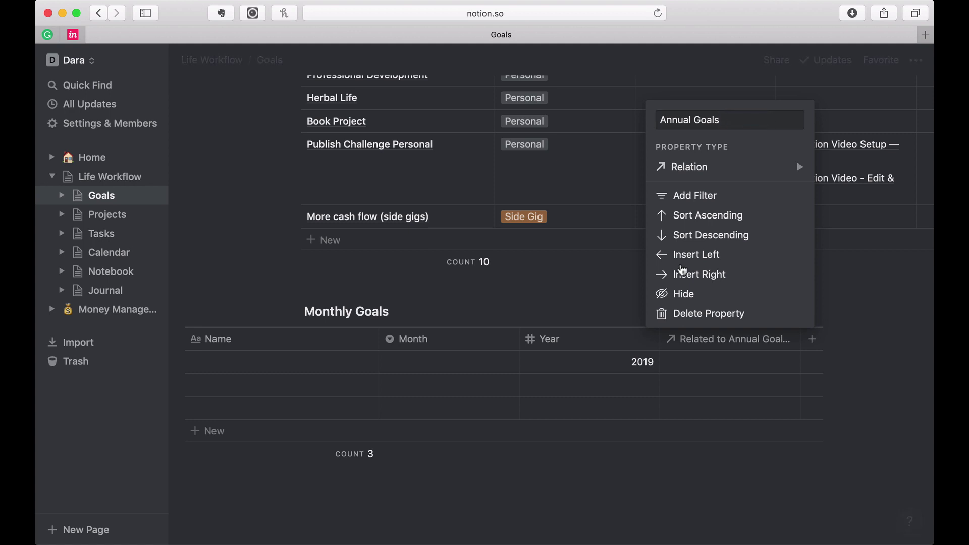
click(678, 488)
Filter the Monthly Goals table to rows where Year = 2019.
scroll(714, 422, up, 1)
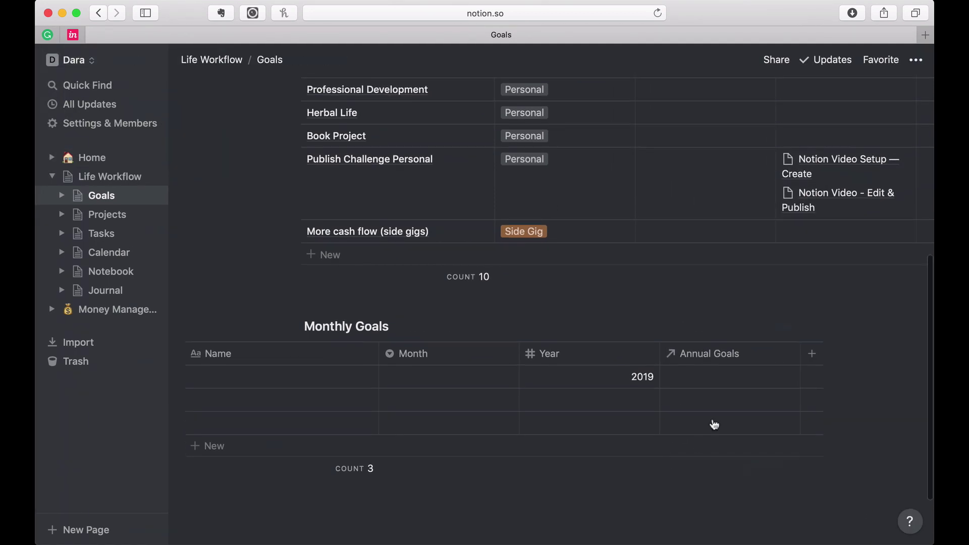
click(741, 327)
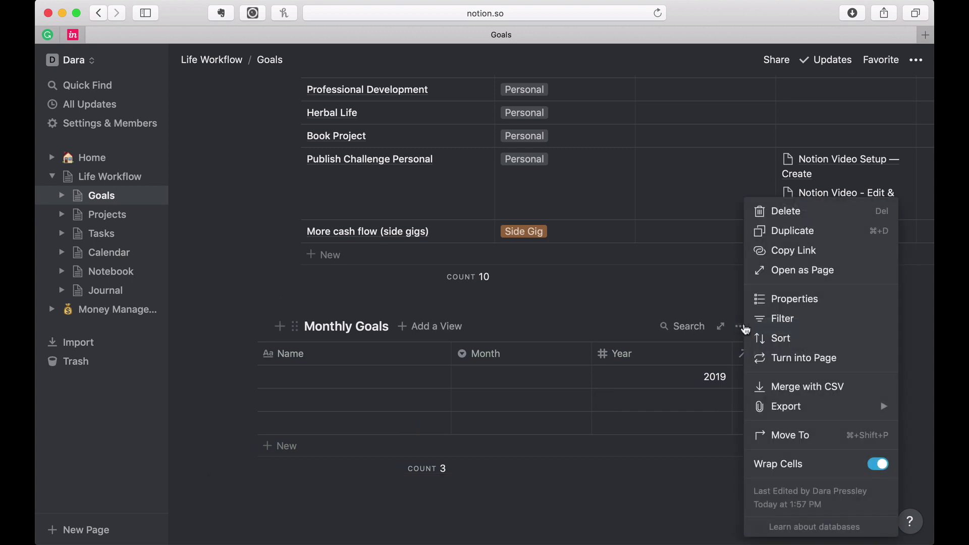
click(755, 320)
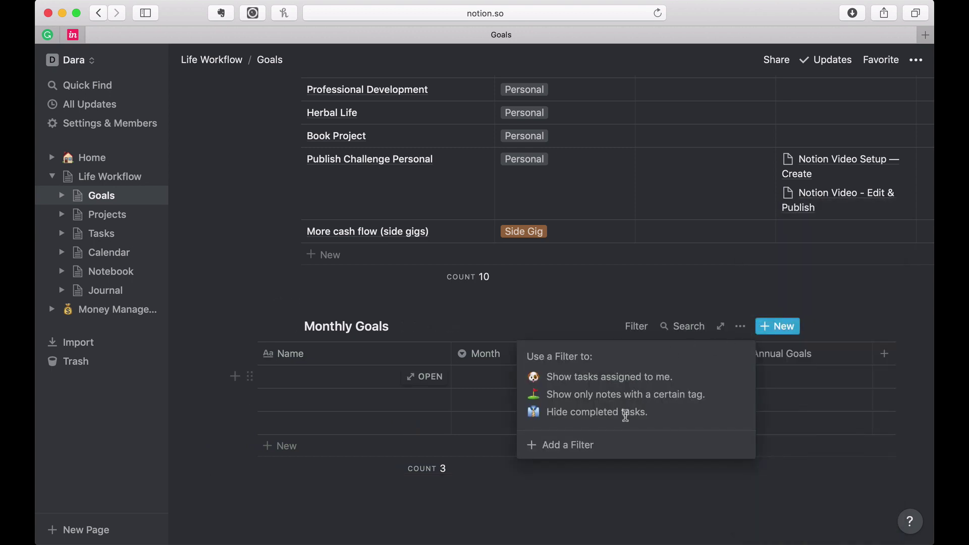
click(612, 442)
click(576, 357)
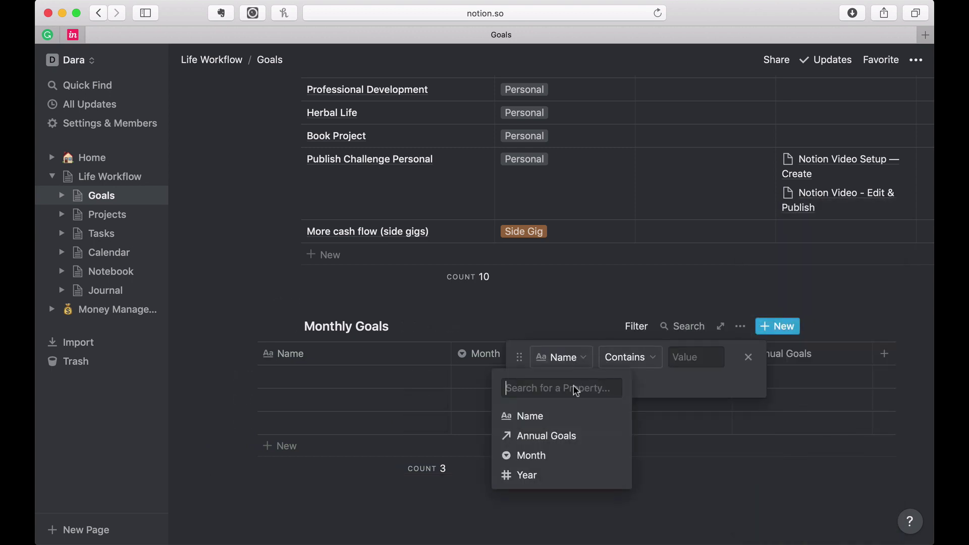
click(563, 476)
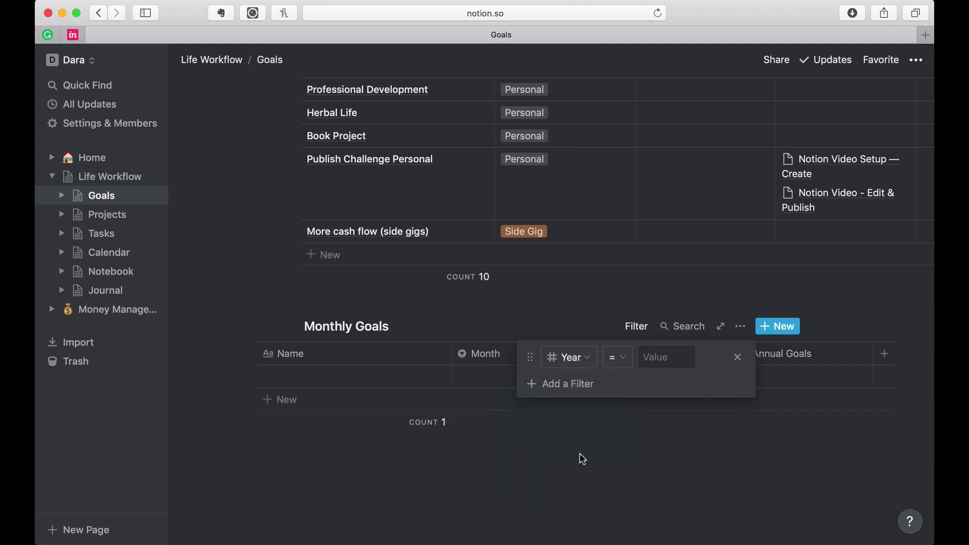
click(653, 359)
text(2019)
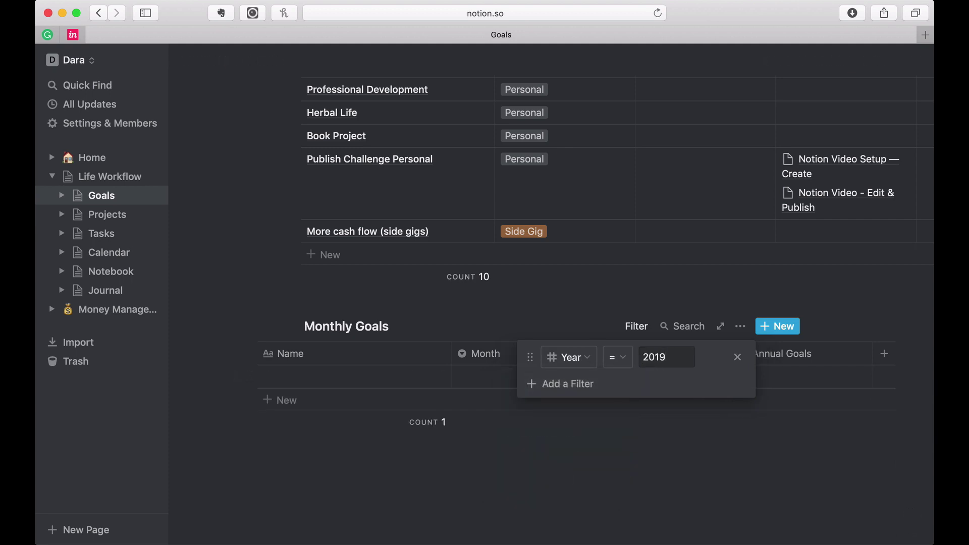
click(629, 483)
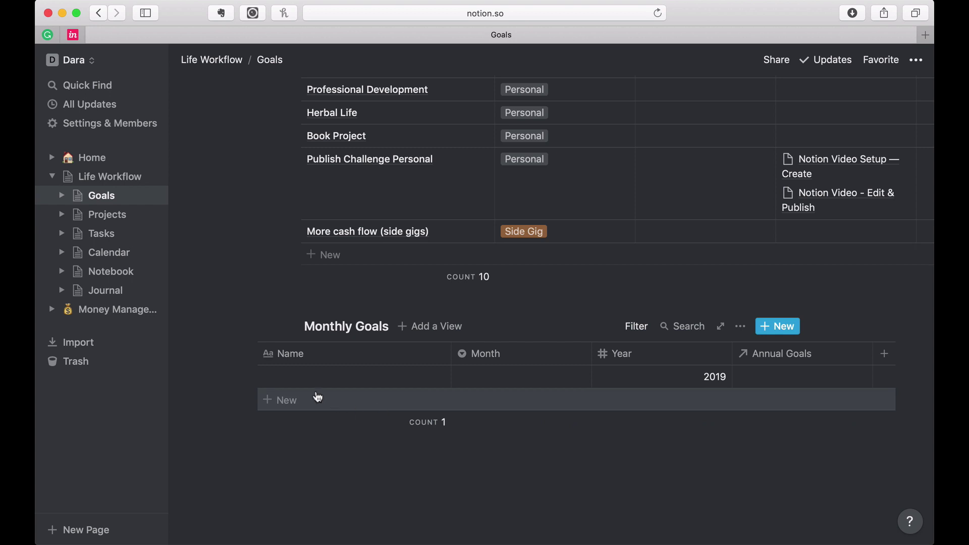
Add a second row to the Monthly Goals table and set Month to a new April option in both rows.
click(290, 400)
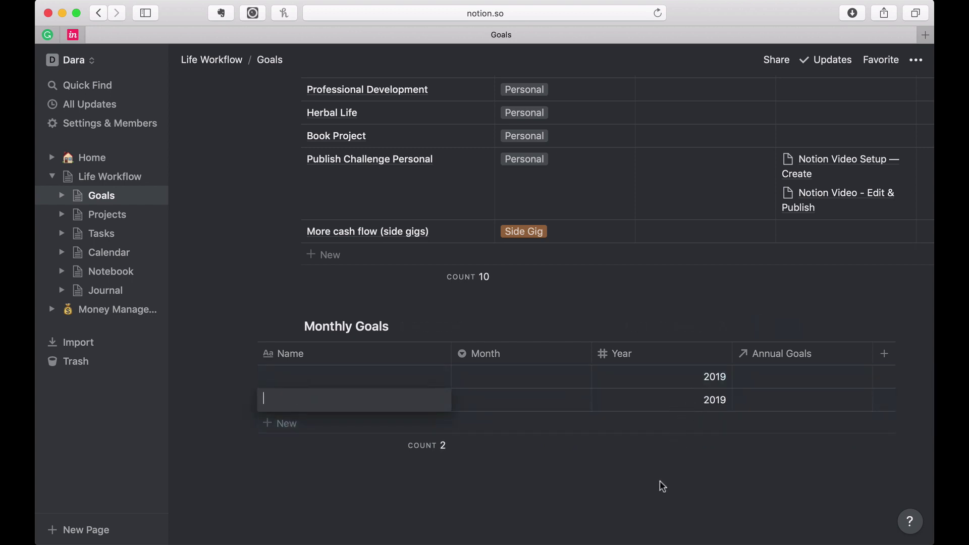
key(Escape)
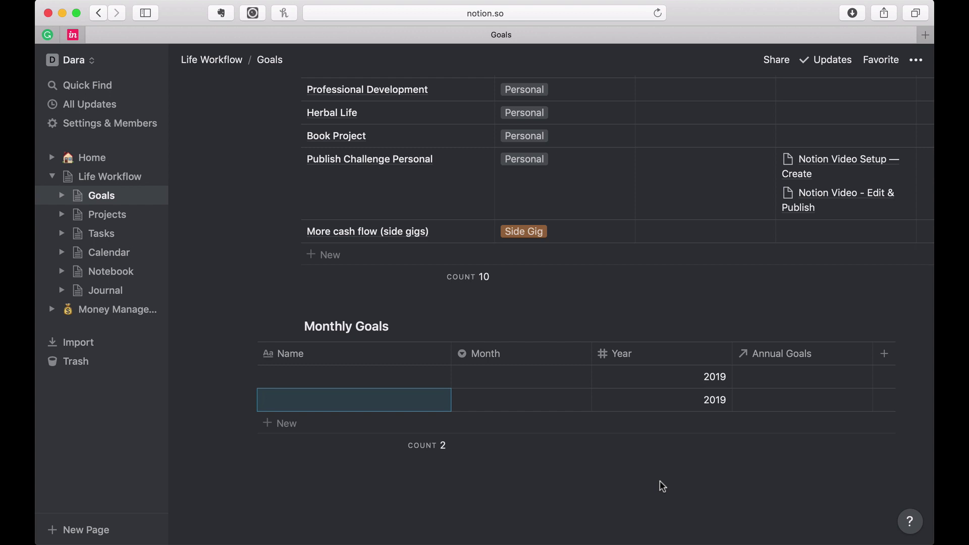
click(530, 385)
text(April)
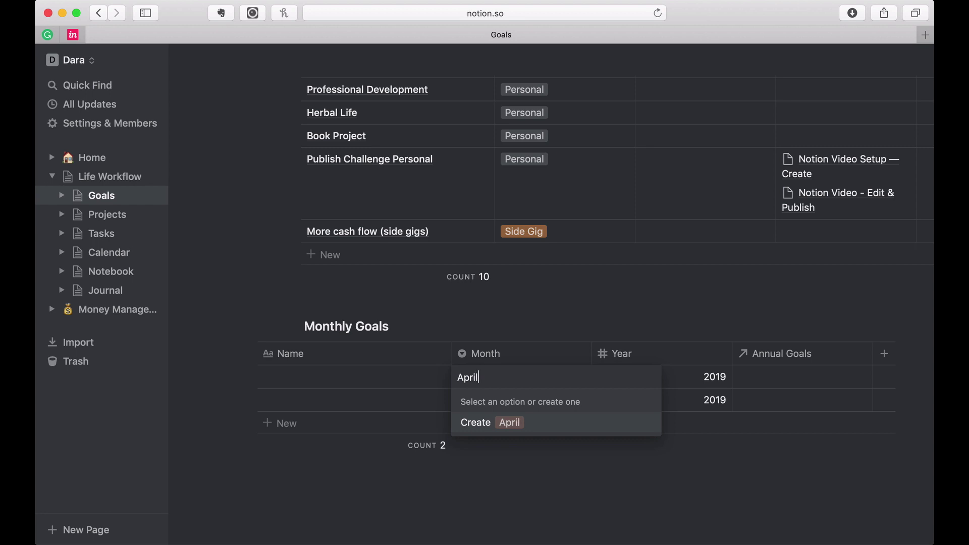
key(Return)
click(511, 403)
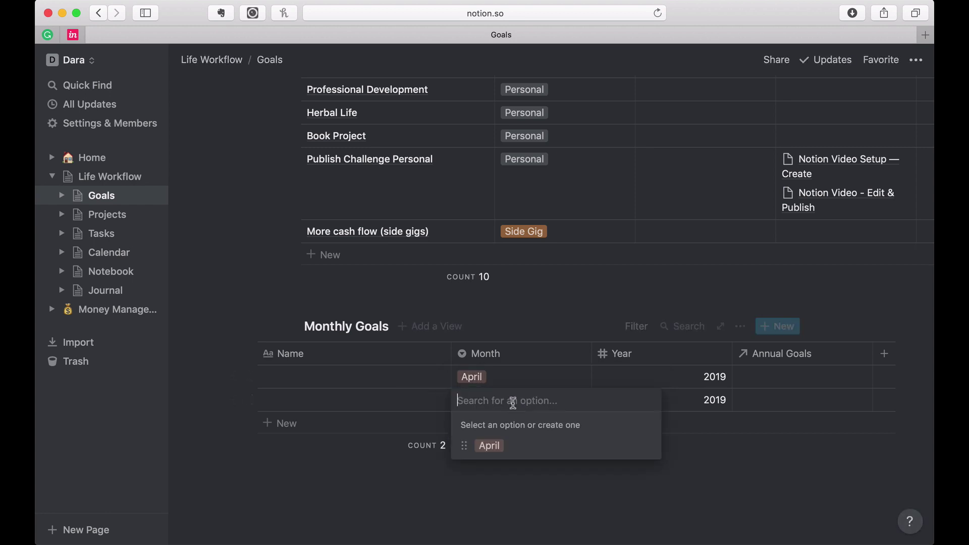
click(489, 445)
click(513, 482)
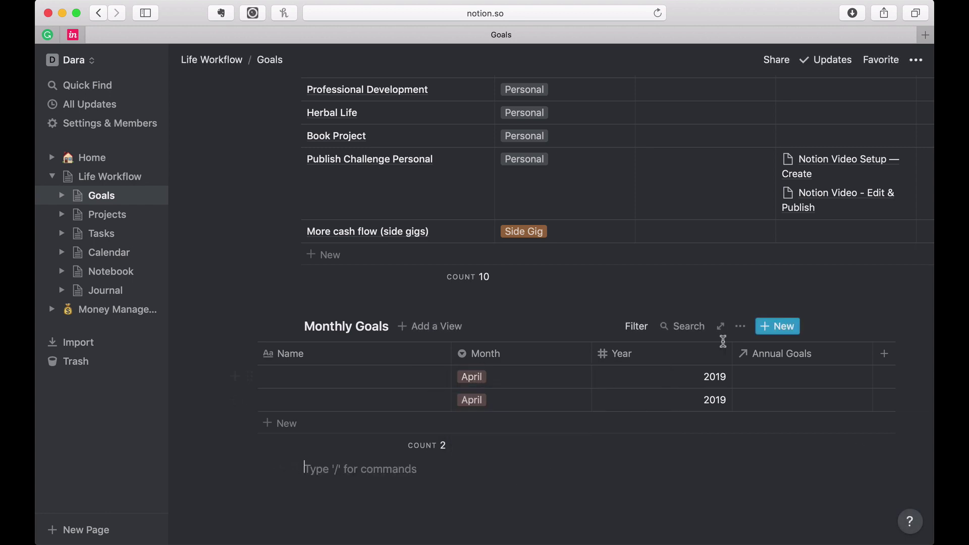
Add a second filter condition to the Monthly Goals table: And Month Is April.
click(740, 327)
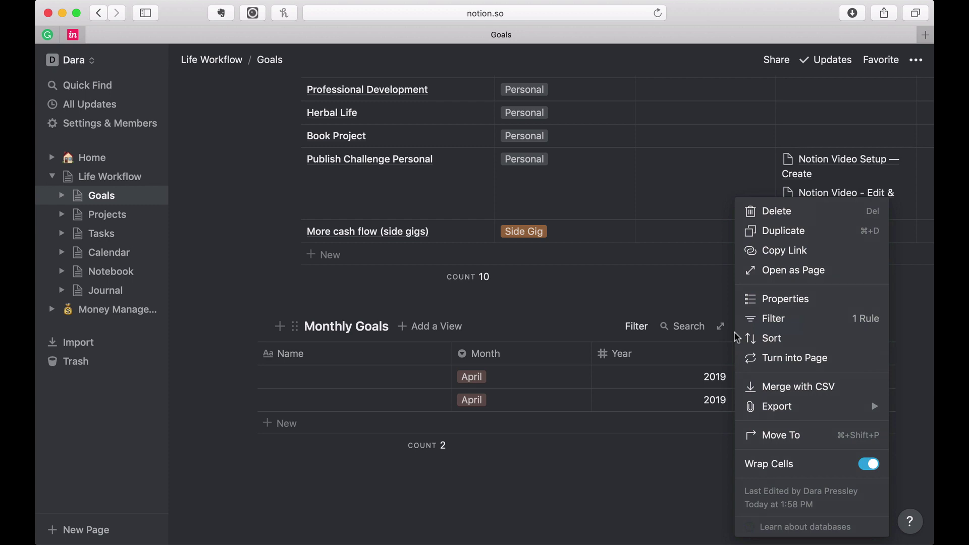
click(765, 319)
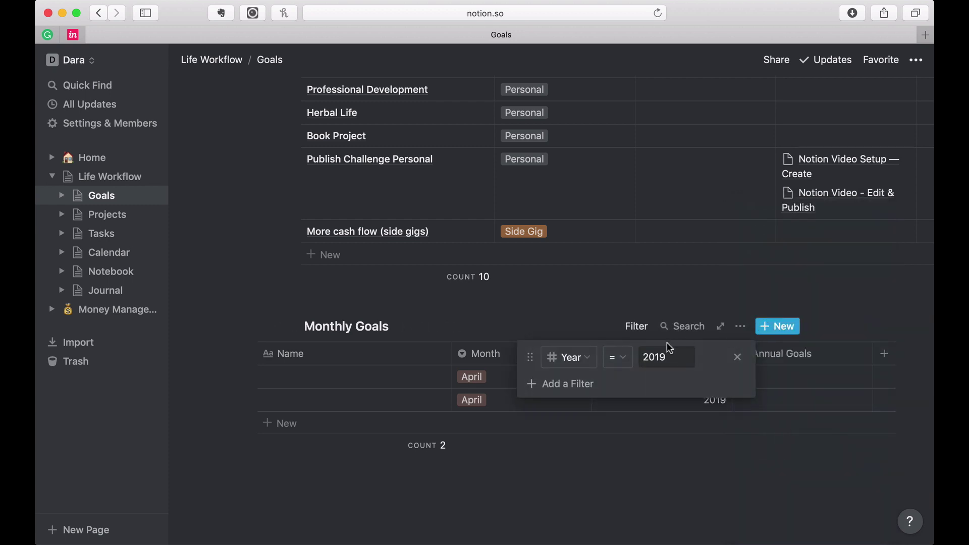
click(586, 393)
click(591, 391)
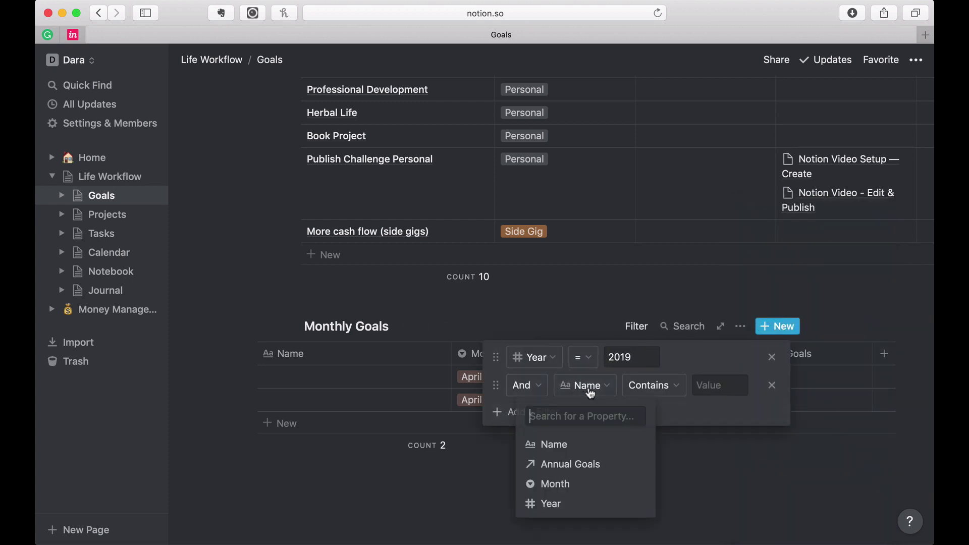
click(570, 484)
click(679, 391)
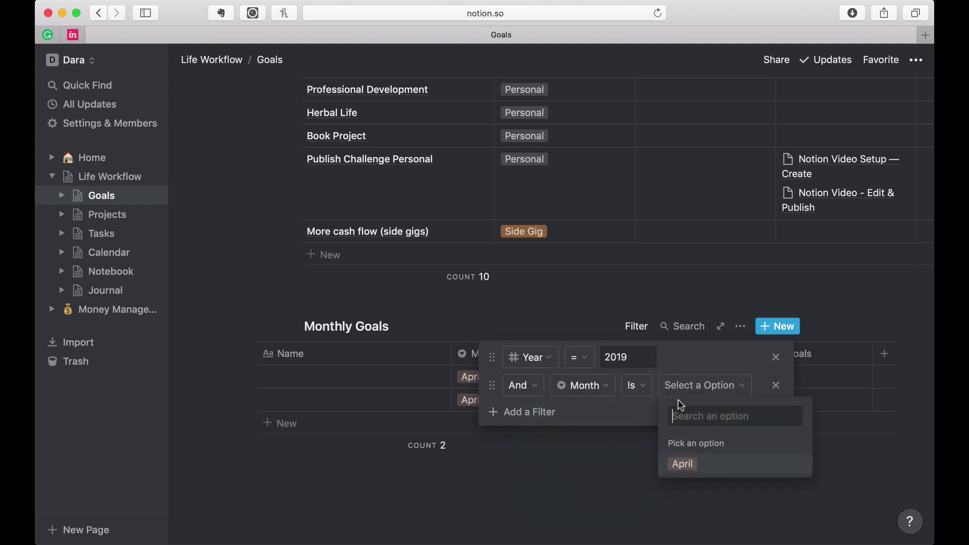
click(682, 463)
click(670, 490)
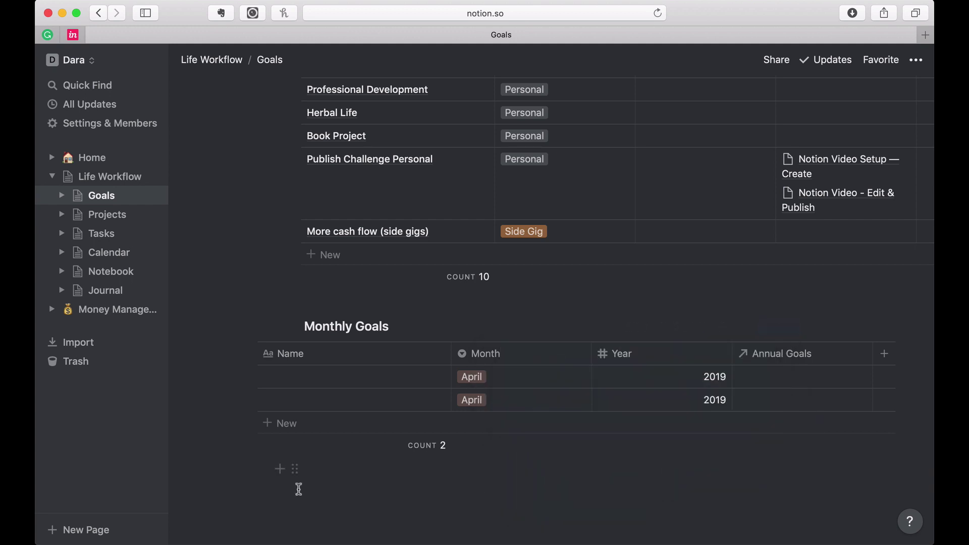
Add a third row to the Monthly Goals table and delete the second and third rows, keeping only the first.
click(273, 432)
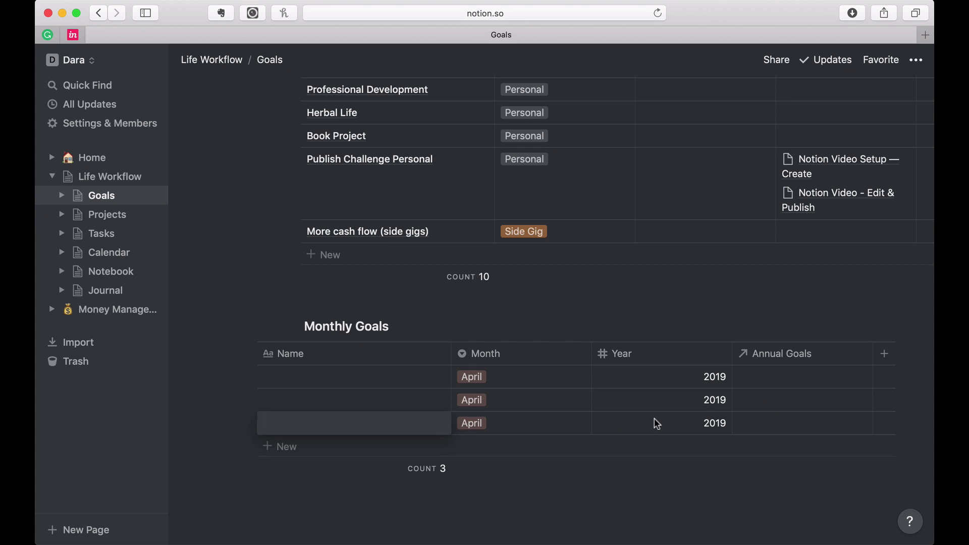
key(Escape)
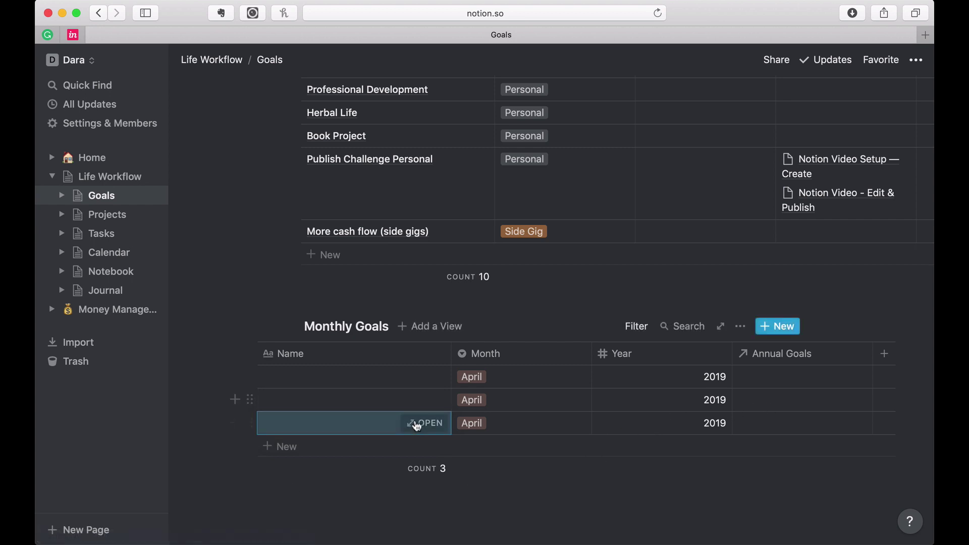
click(252, 423)
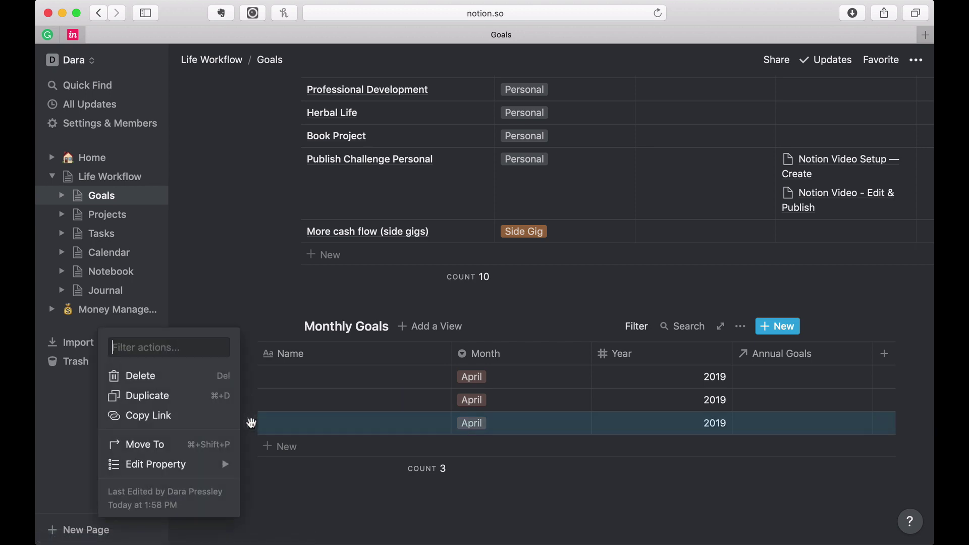
click(204, 378)
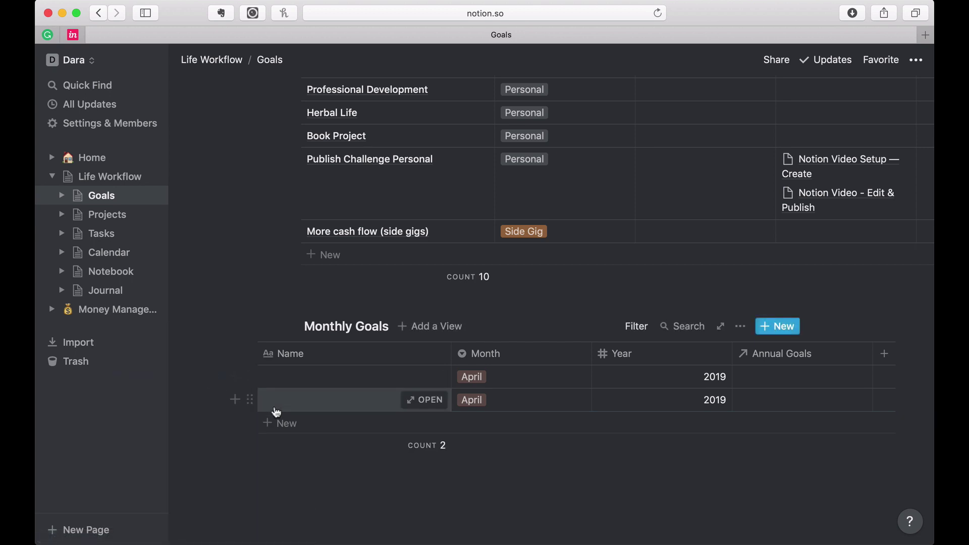
click(250, 400)
click(219, 353)
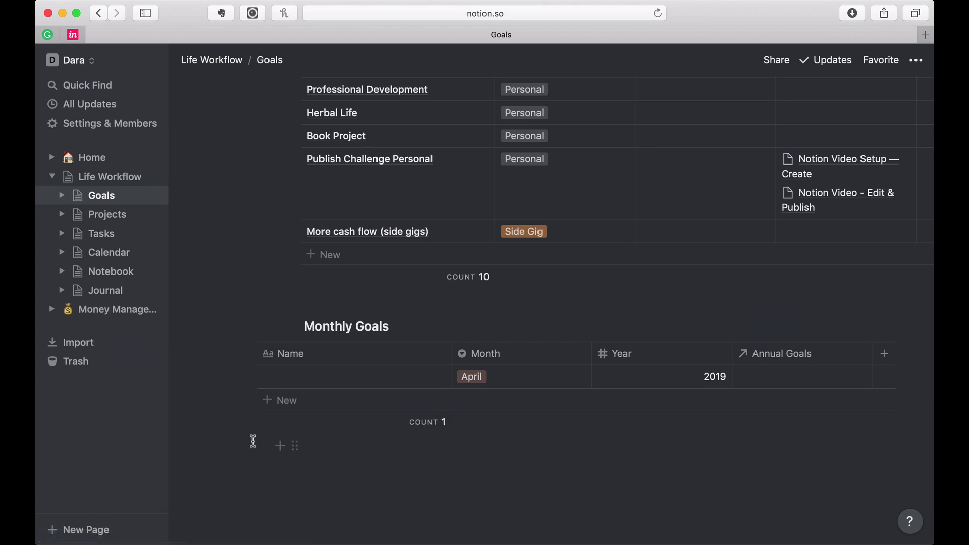
Name the first Monthly Goals row "Video about my Notion Set Up" and add an empty row below it.
scroll(251, 441, up, 2)
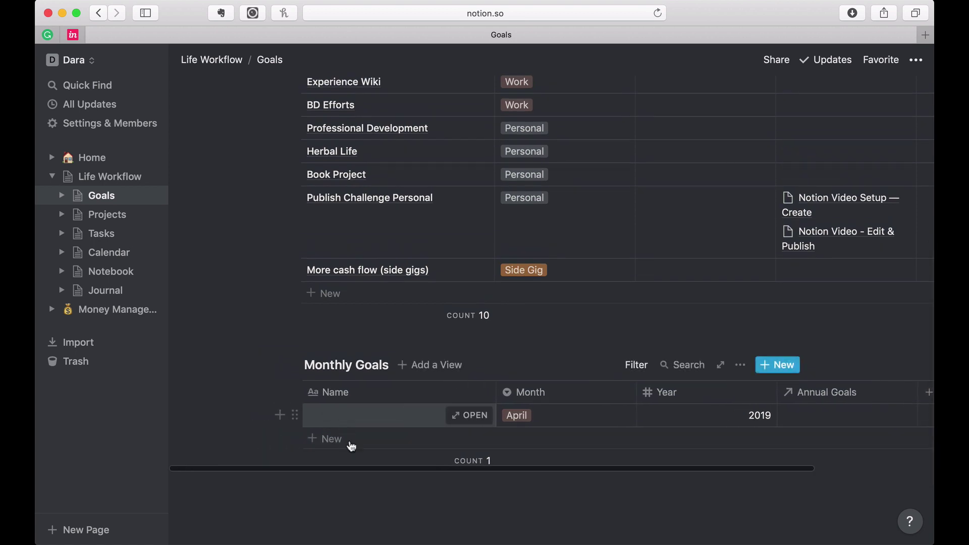
scroll(355, 476, up, 6)
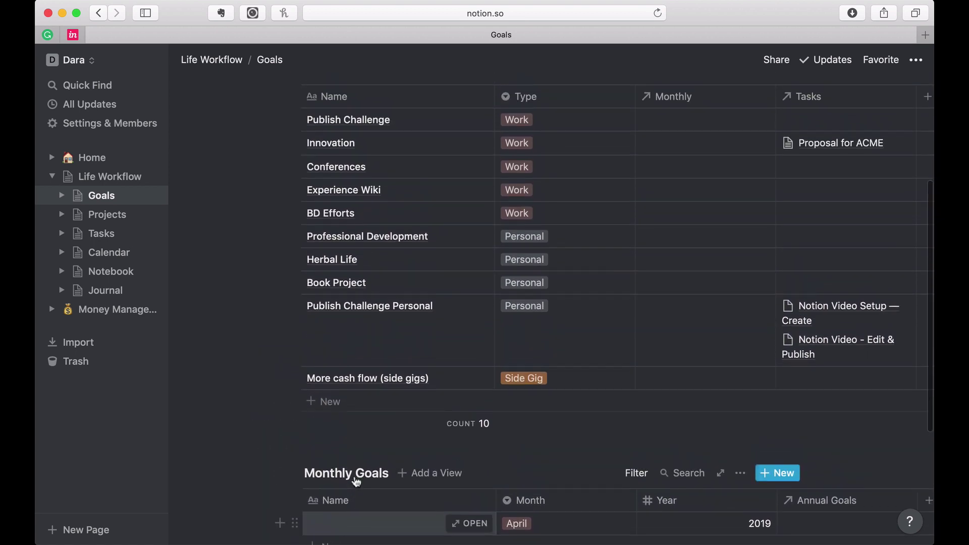
scroll(355, 476, down, 9)
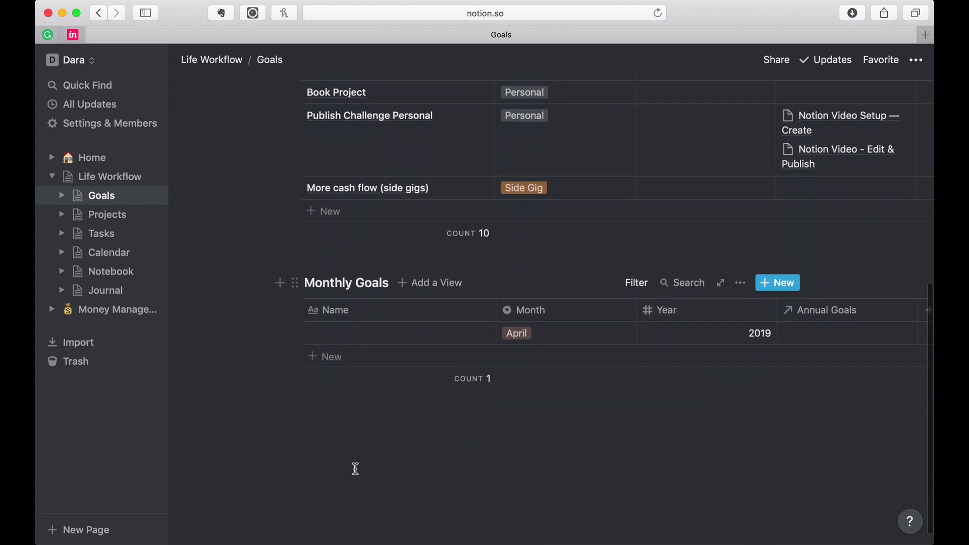
click(359, 334)
text(Notion)
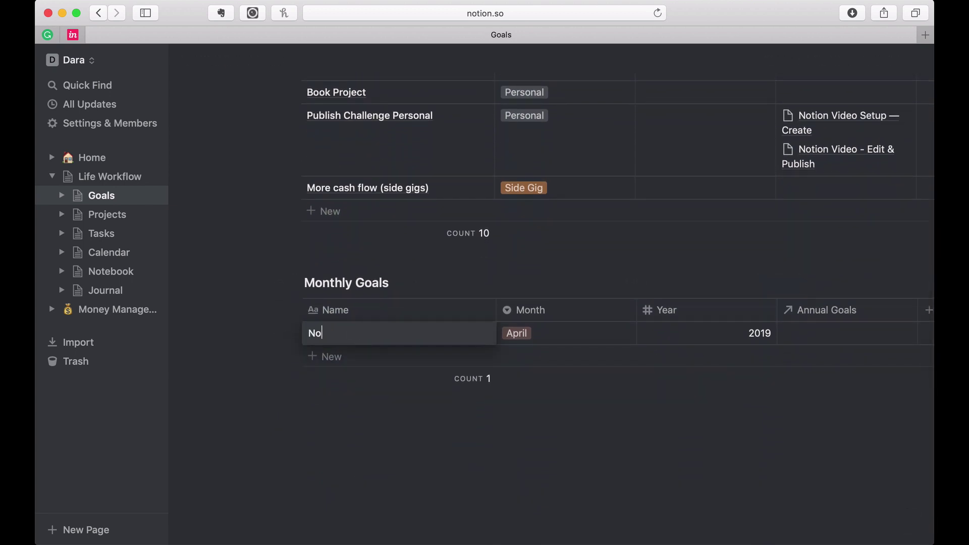
key(BackSpace)
key(BackSpace)
key(BackSpace)
key(BackSpace)
key(BackSpace)
text(tion Set Up)
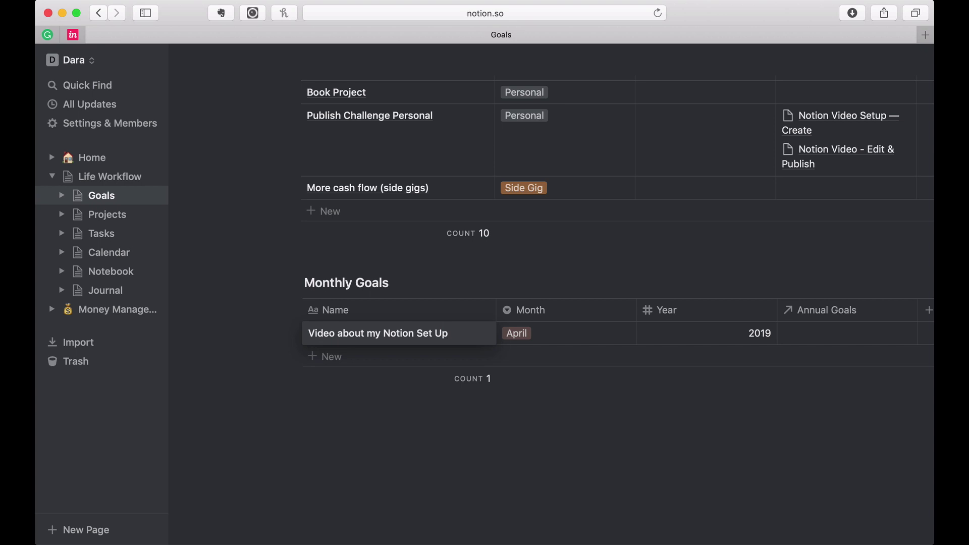
key(Return)
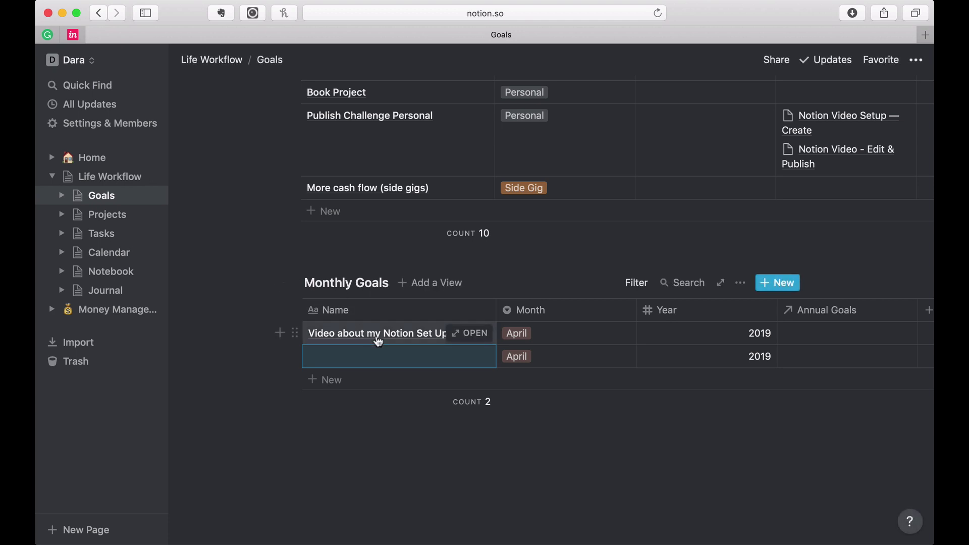
Add a Text property with a blank name after Annual Goals in the Monthly Goals table.
scroll(378, 343, up, 3)
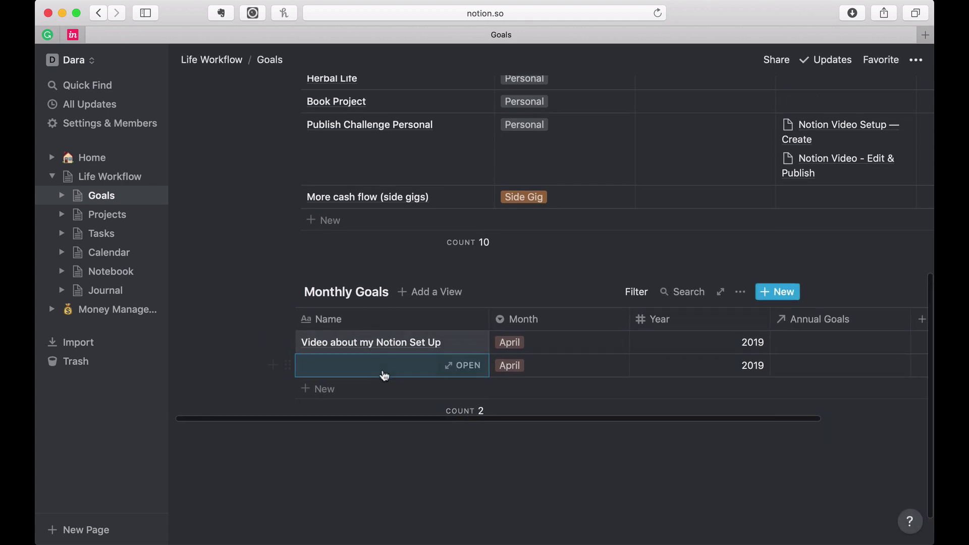
scroll(384, 376, up, 2)
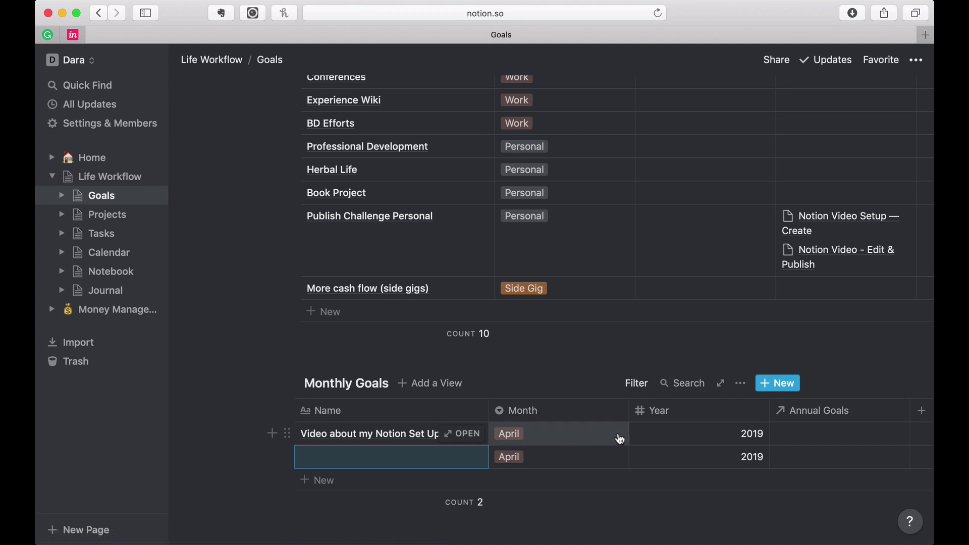
scroll(649, 435, right, 3)
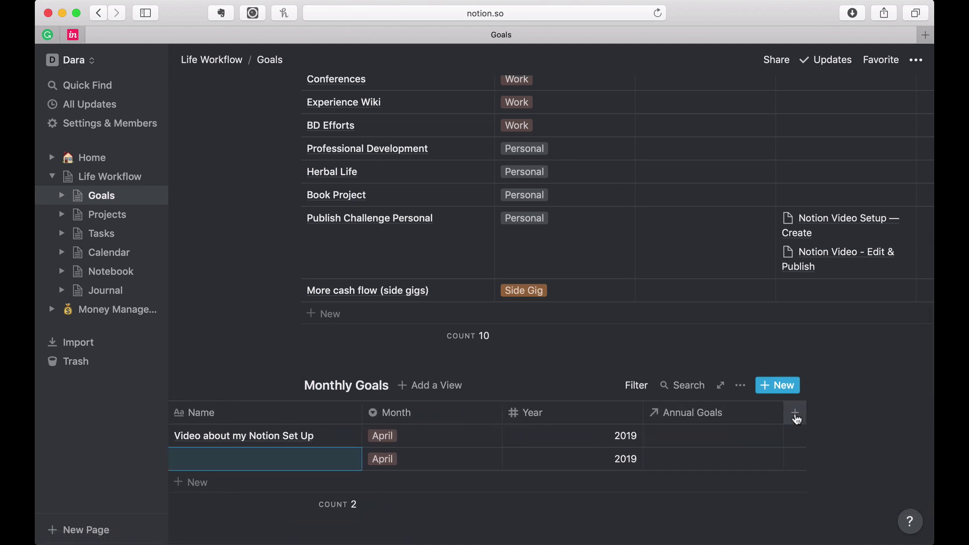
click(795, 413)
text(taks)
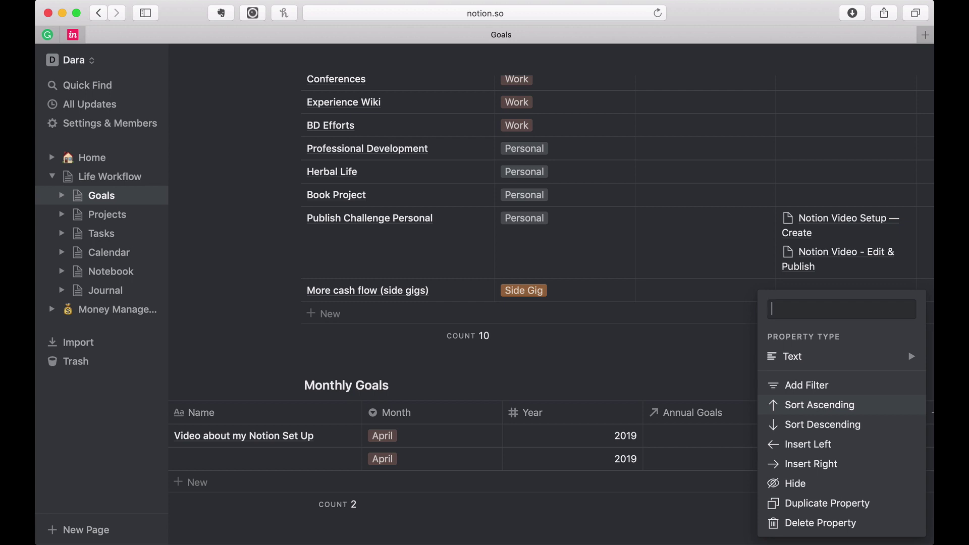
click(647, 374)
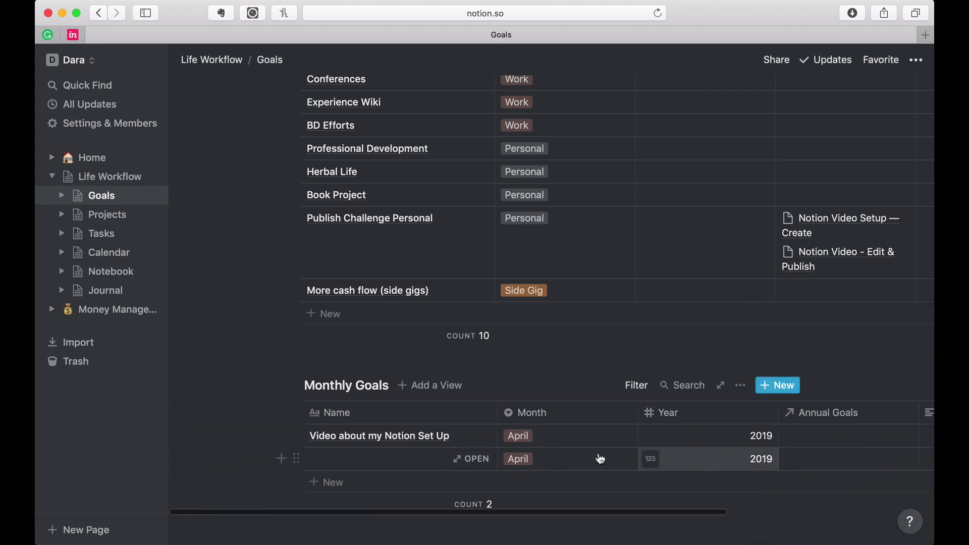
scroll(474, 322, up, 8)
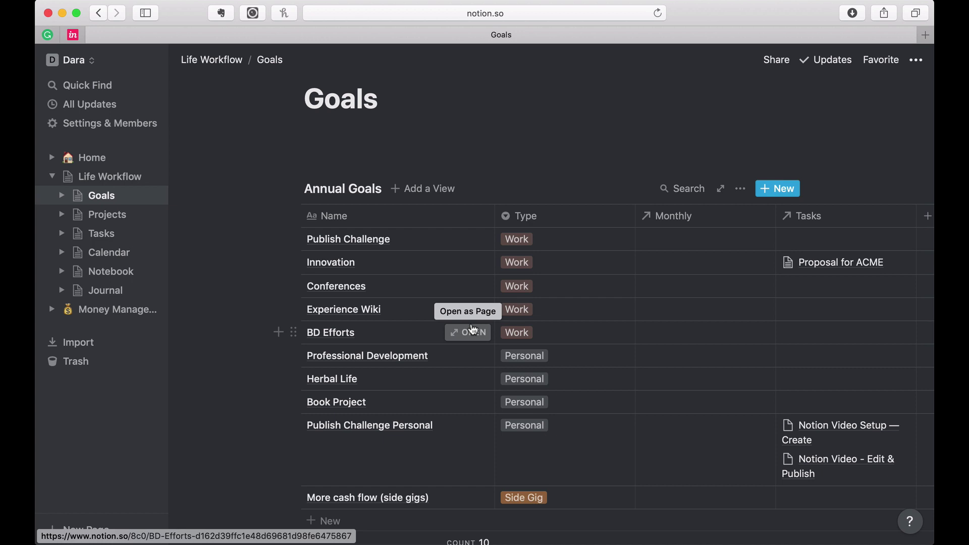
scroll(473, 329, down, 5)
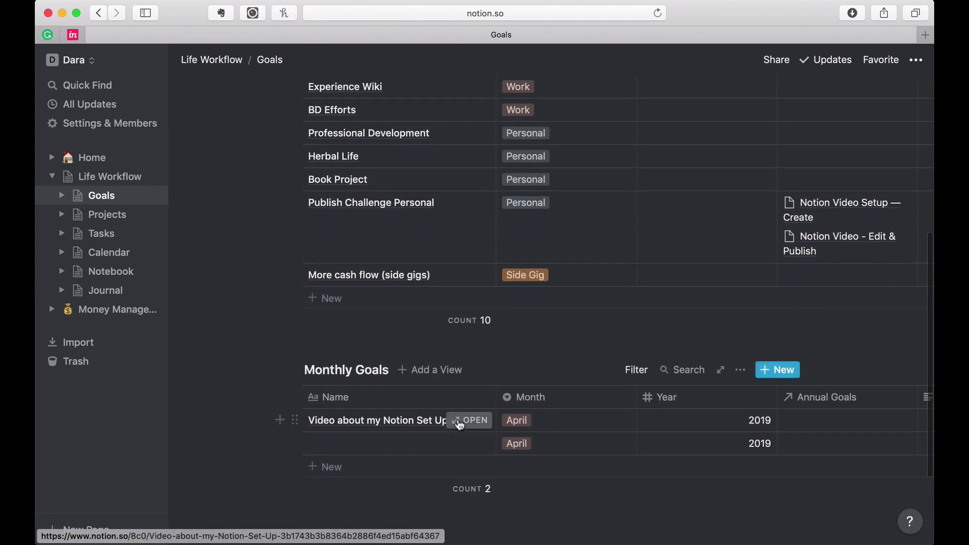
Rename the first Monthly Goals row "Publish Video Content".
click(439, 421)
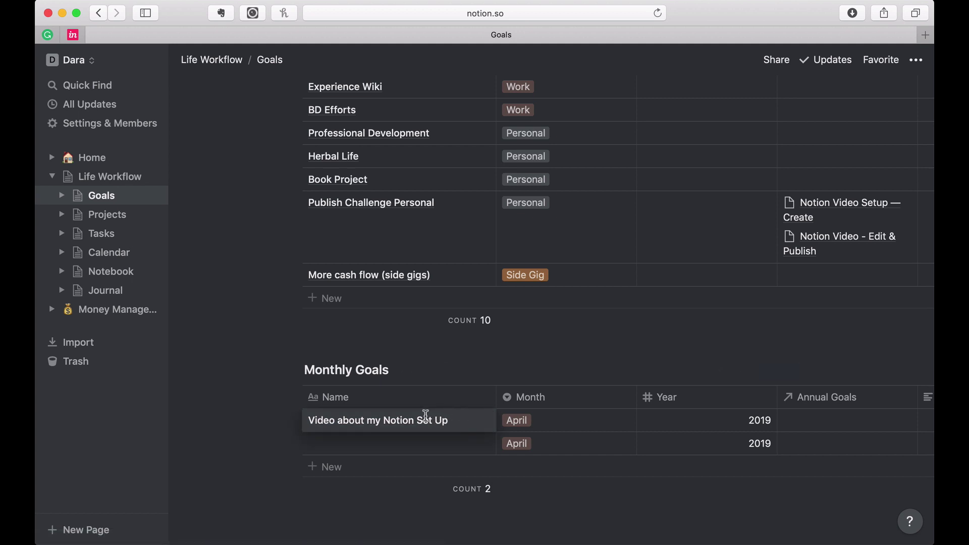
drag(464, 420, 296, 413)
text(Publ)
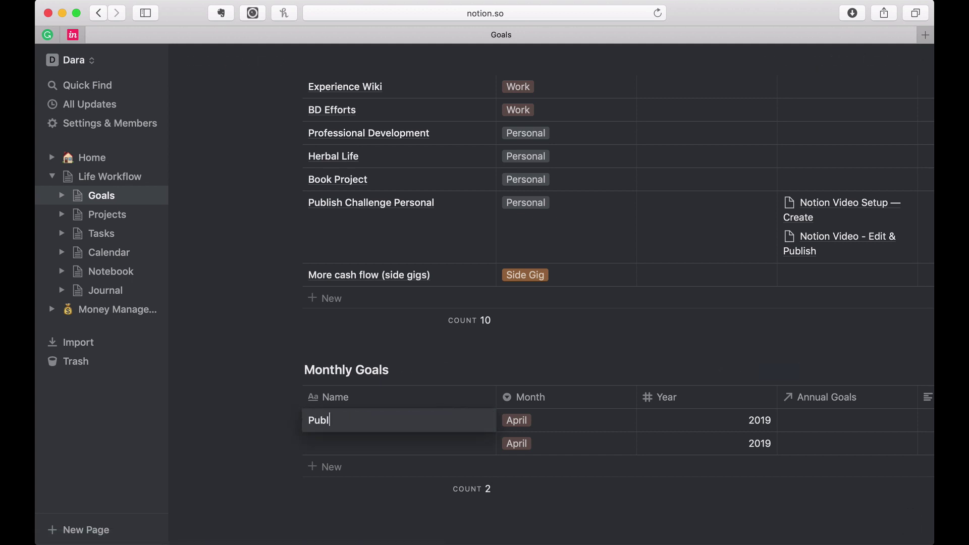
text(ish Video Content)
key(Return)
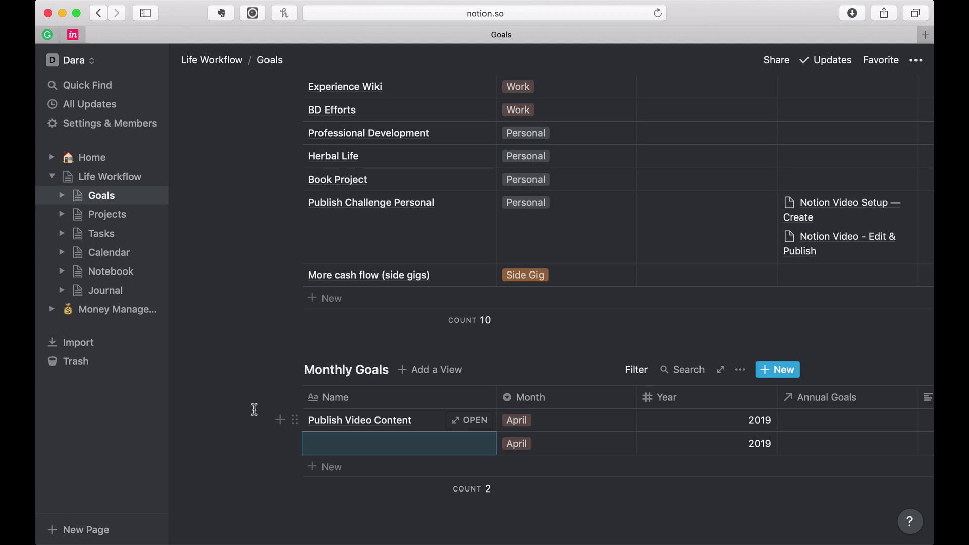
Open the Publish Video Content page and write "Video on Notion Setup" as the first line of its content.
click(387, 424)
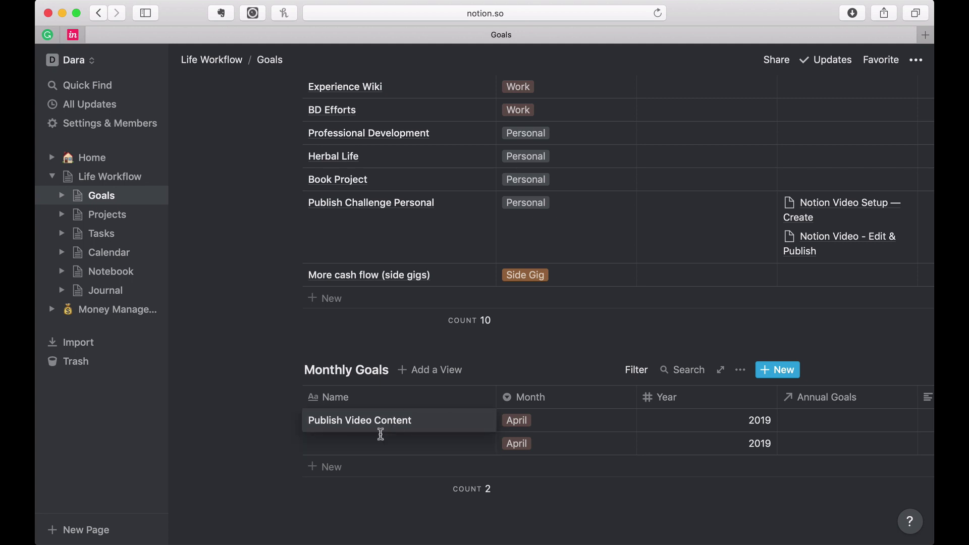
click(366, 422)
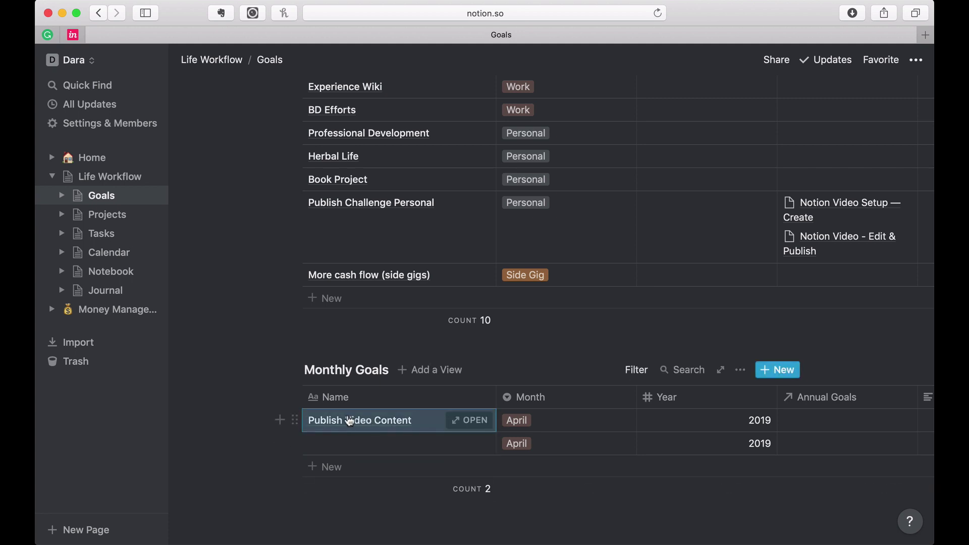
click(465, 421)
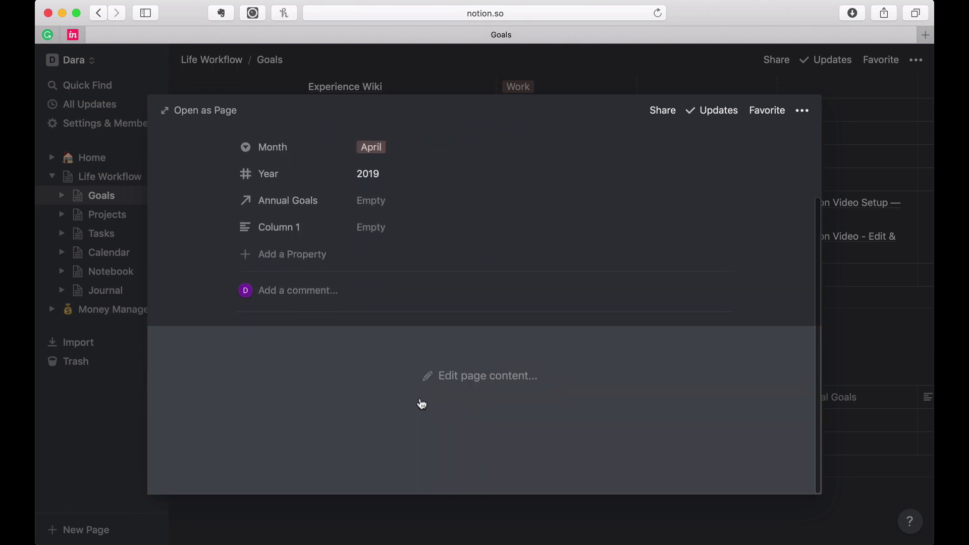
click(421, 402)
text(N)
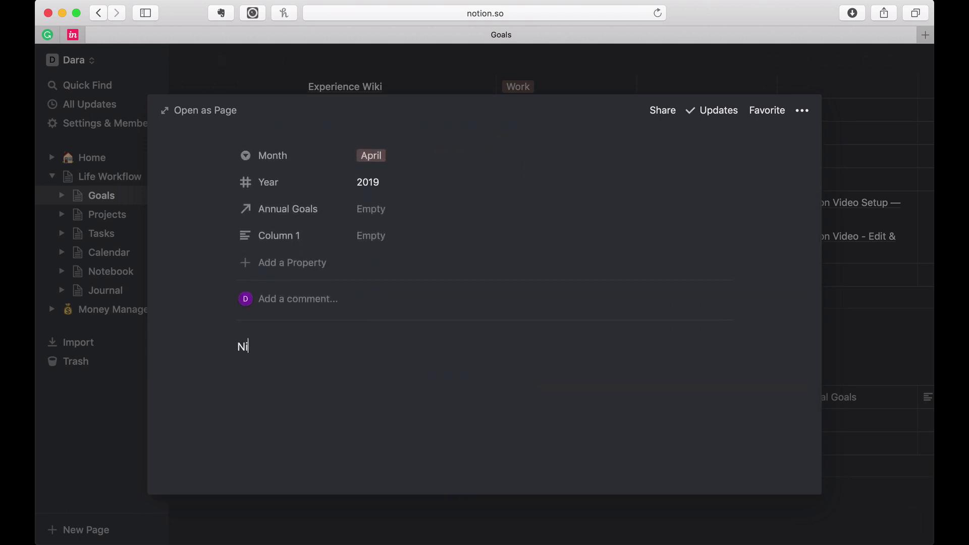
key(BackSpace)
text(Video on Notion )
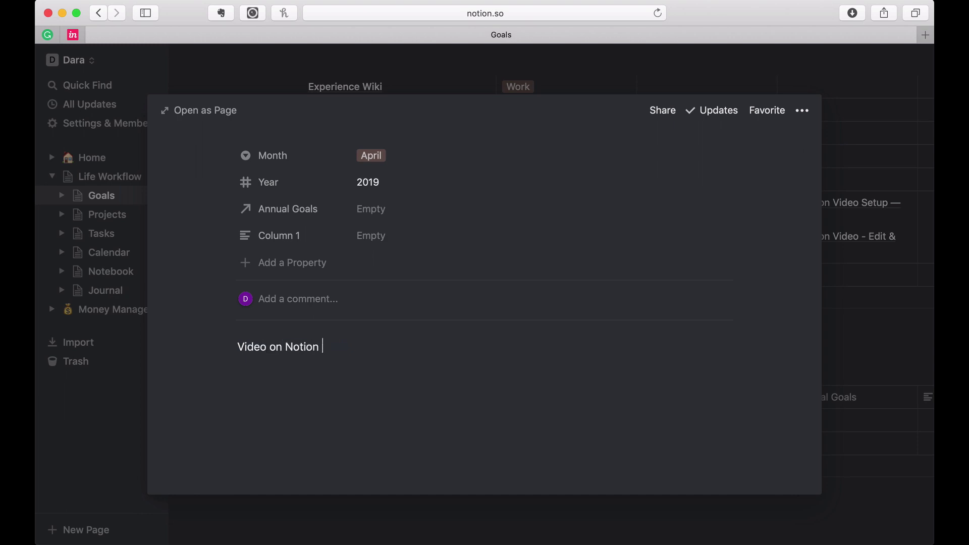
text(Setup)
Start a bulleted list under the Video on Notion Setup line with the item "Creation Process".
key(Return)
text(- Cra)
key(BackSpace)
text(rea)
key(BackSpace)
key(BackSpace)
key(BackSpace)
text(eation Proceess)
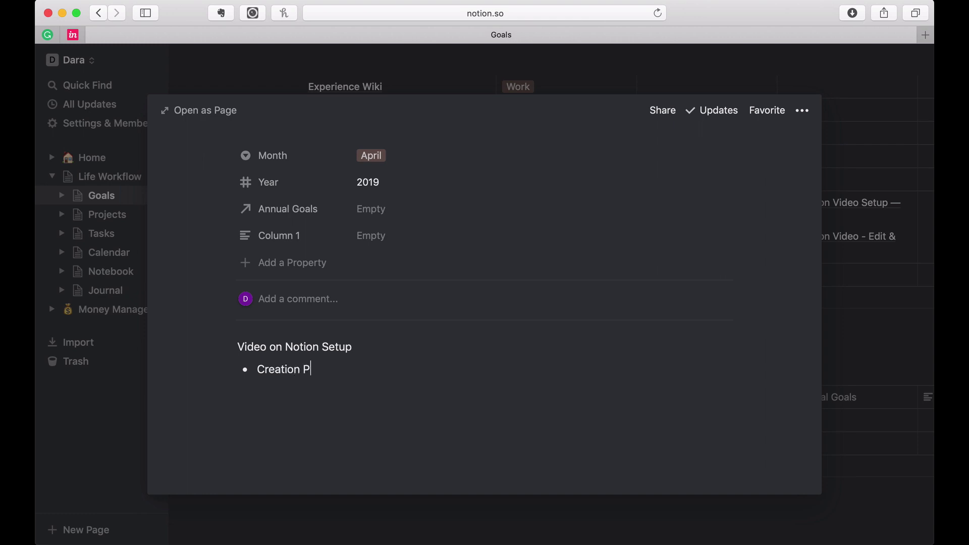
key(BackSpace)
key(BackSpace)
key(BackSpace)
text(ss)
Add the bullets "Edit Process" and "Publish Process", end the list, and close the Publish Video Content page.
key(Return)
text(Edit Process)
key(Return)
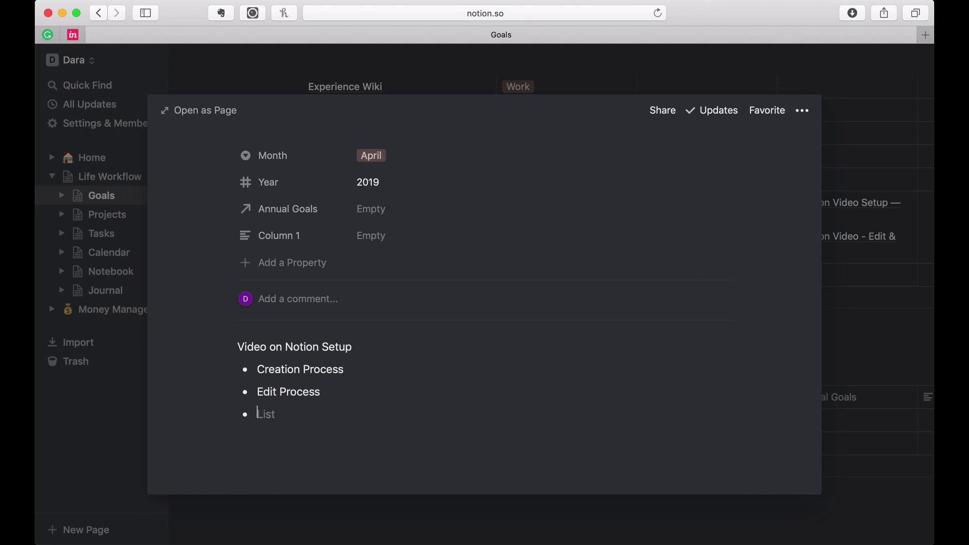
text(Publish Process)
key(Return)
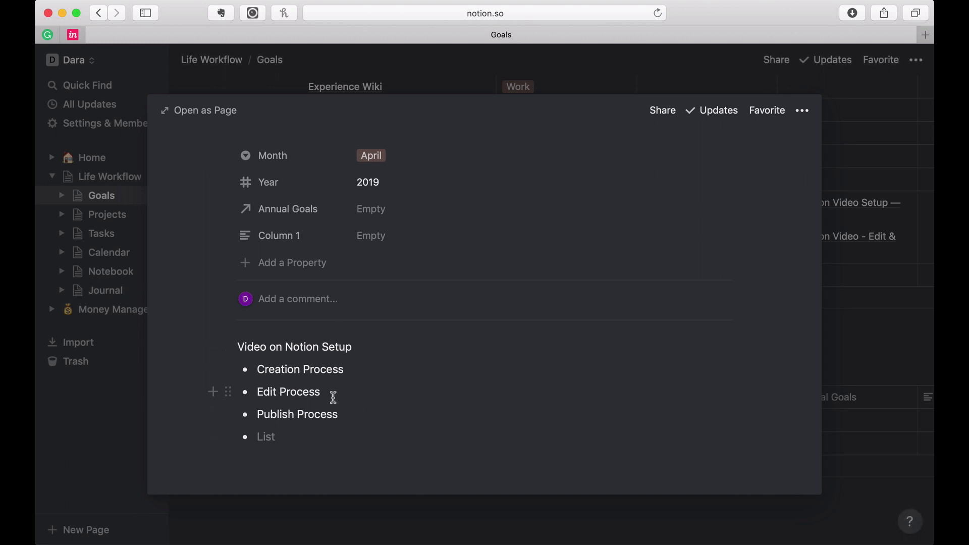
key(BackSpace)
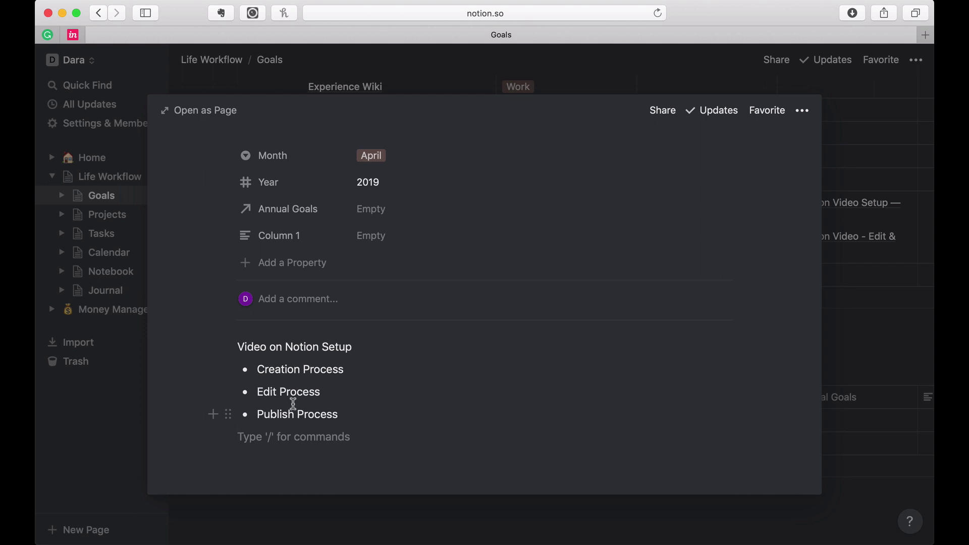
click(292, 530)
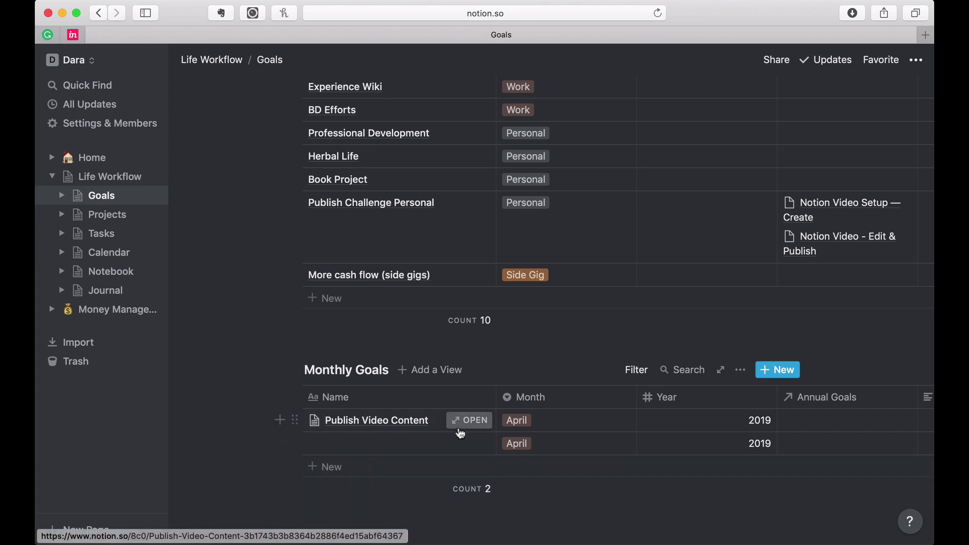
Relate the Publish Video Content monthly goal to the Publish Challenge Personal annual goal.
scroll(515, 423, up, 3)
scroll(515, 422, up, 2)
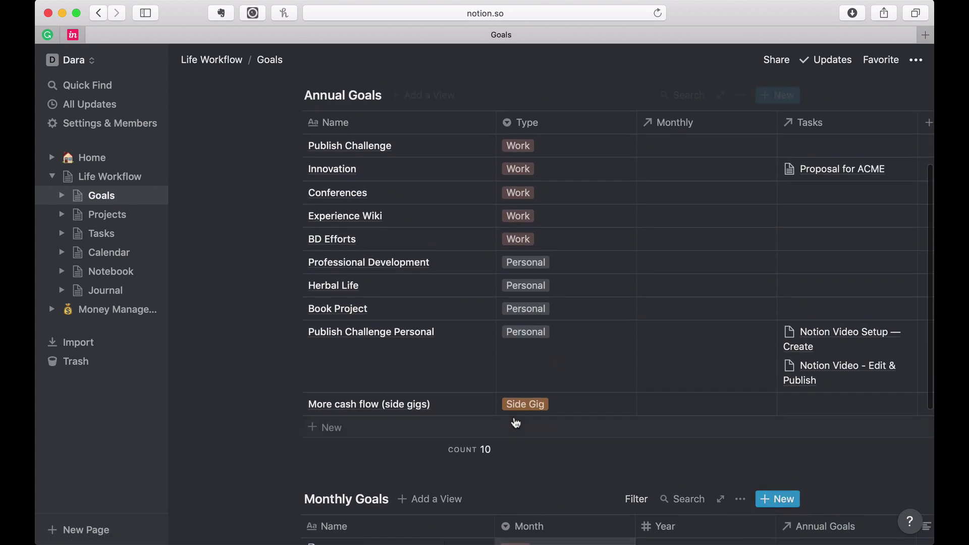
scroll(514, 424, down, 4)
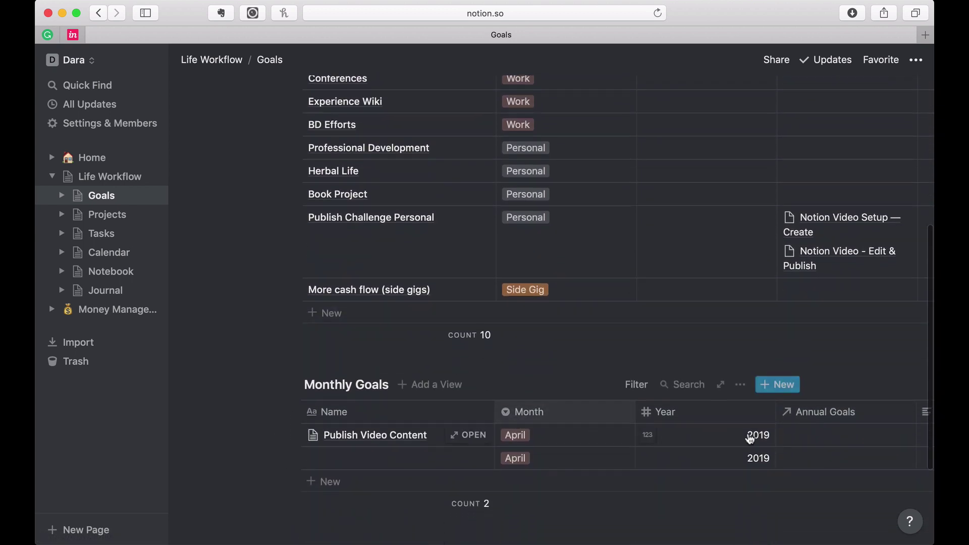
click(795, 442)
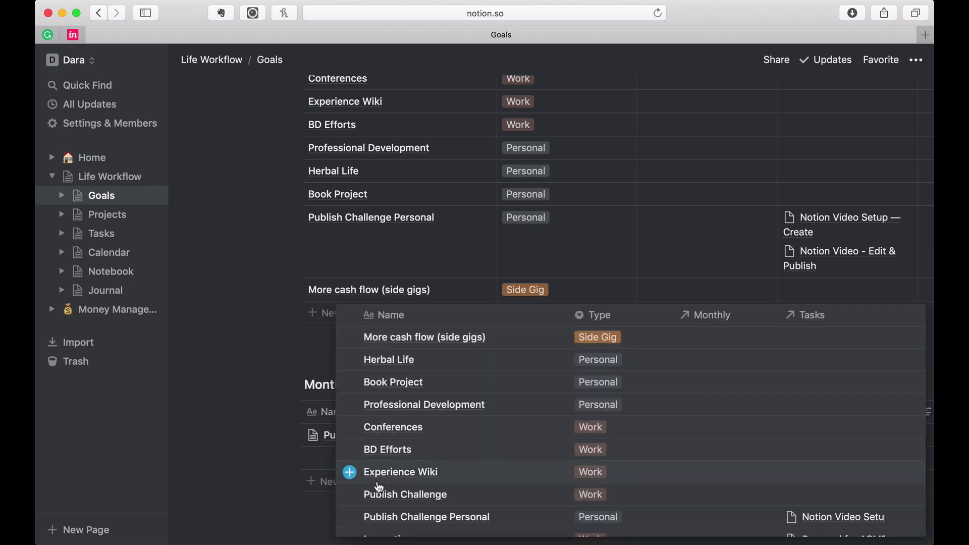
click(350, 516)
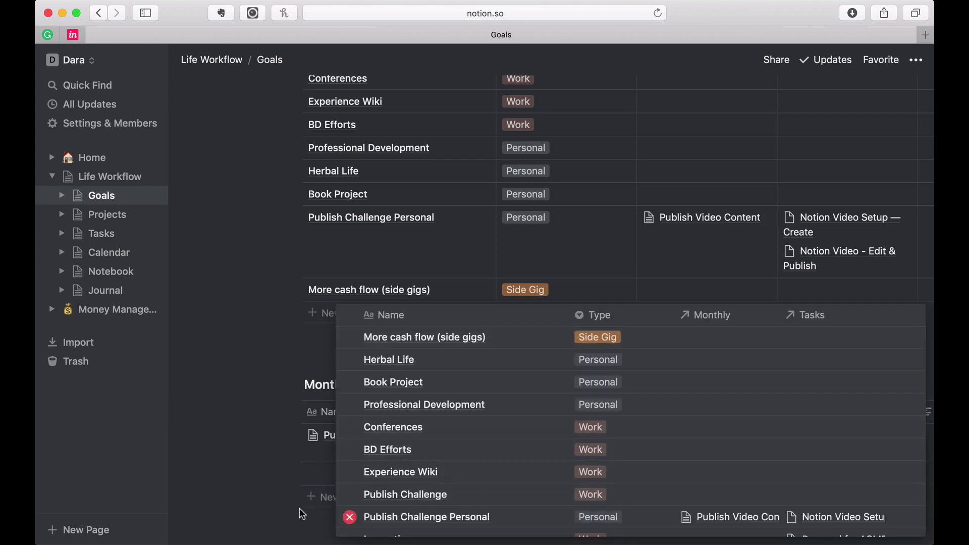
click(256, 498)
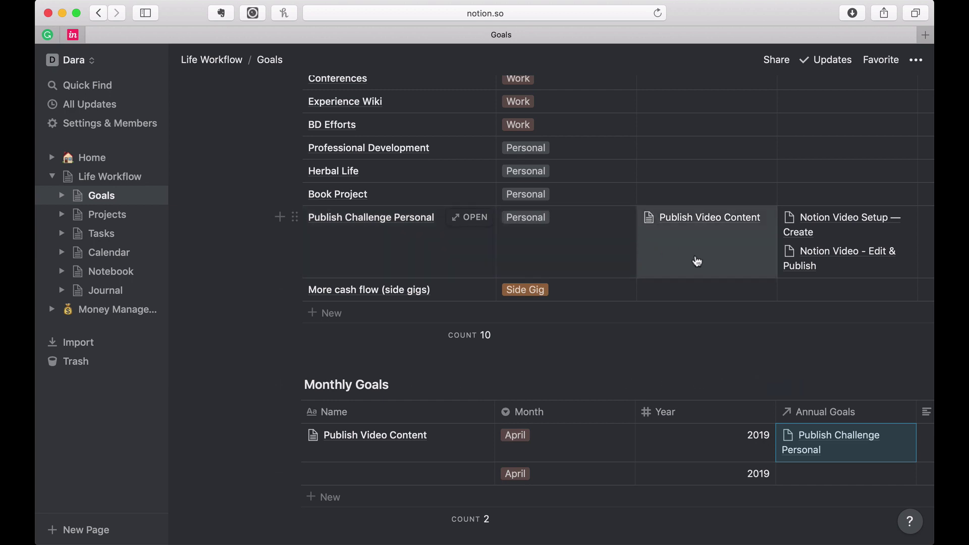
In the Annual Goals table, link the first blank Monthly Goals page to the Herbal Life goal's Monthly relation.
scroll(671, 358, up, 2)
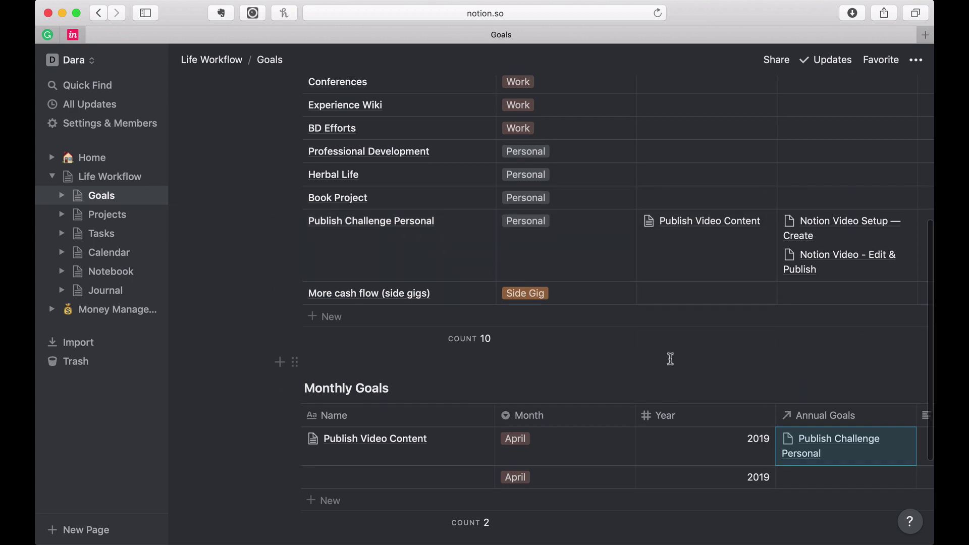
scroll(670, 359, up, 2)
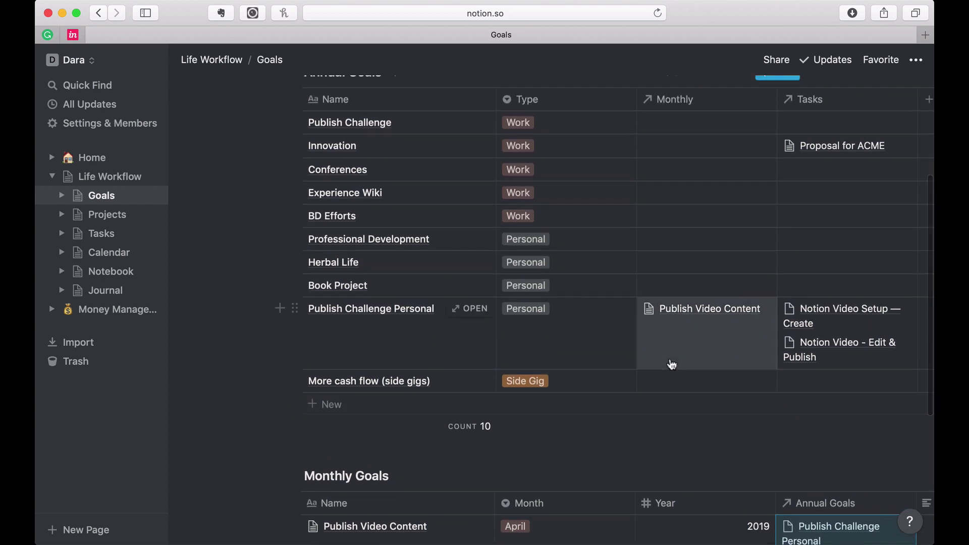
click(666, 266)
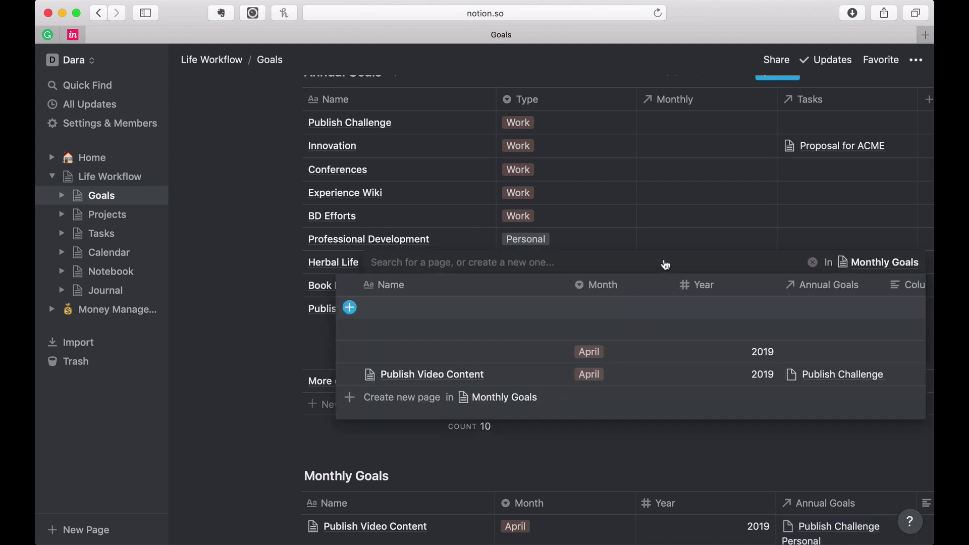
click(608, 311)
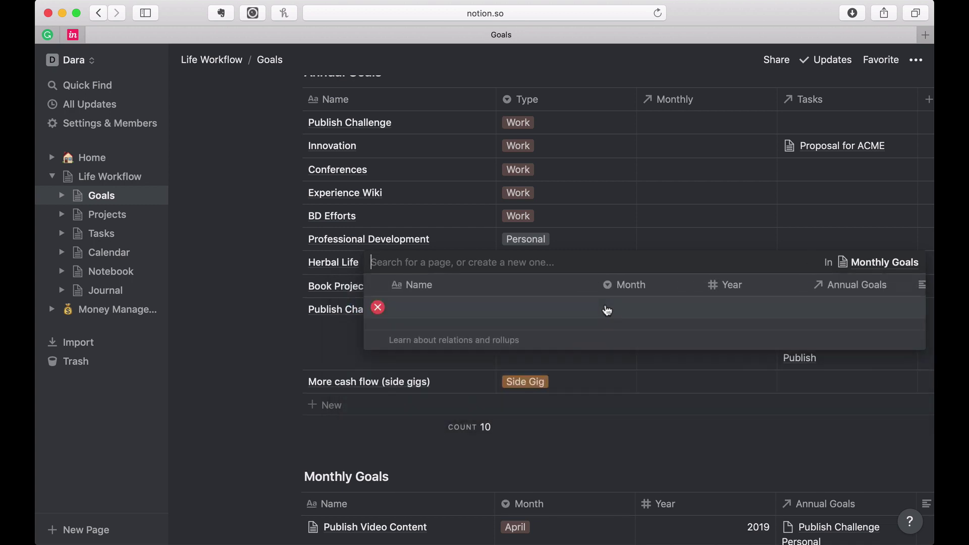
click(658, 228)
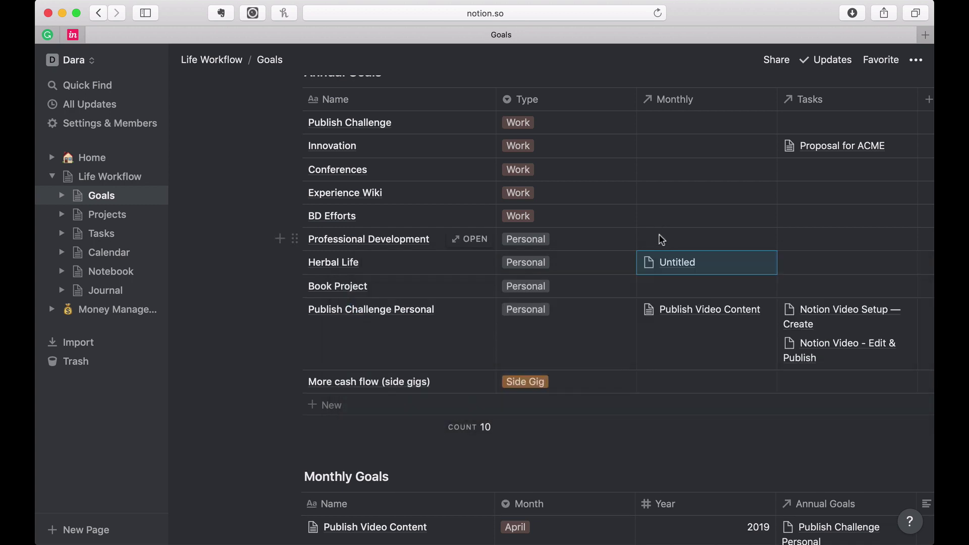
click(689, 268)
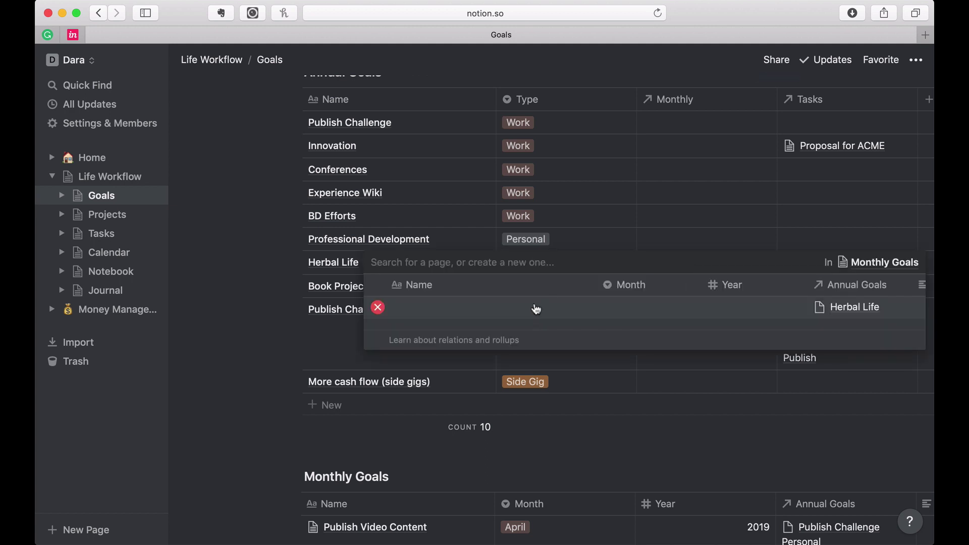
click(229, 360)
Open the untitled monthly page linked to Herbal Life and title it "Learn about 4 Herbs".
scroll(229, 361, down, 5)
scroll(571, 232, up, 4)
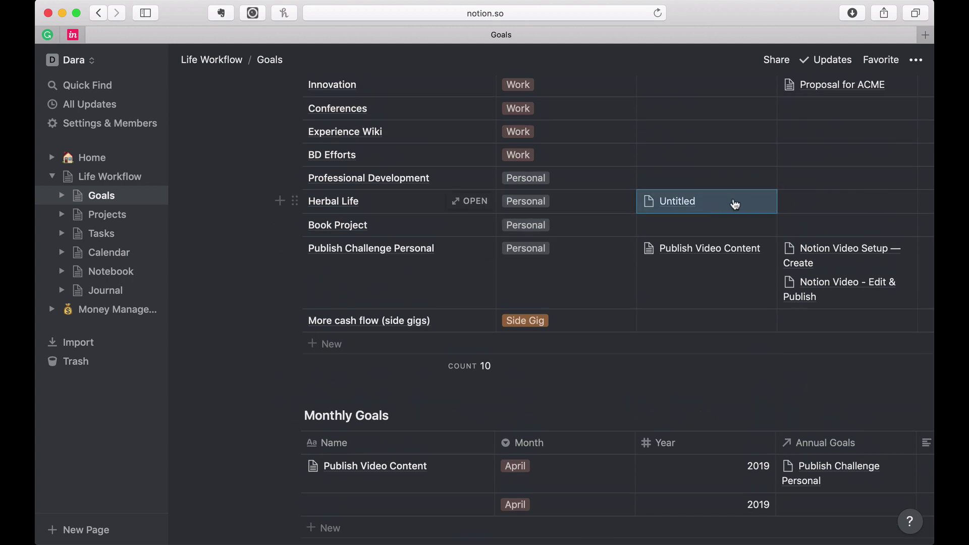
click(685, 207)
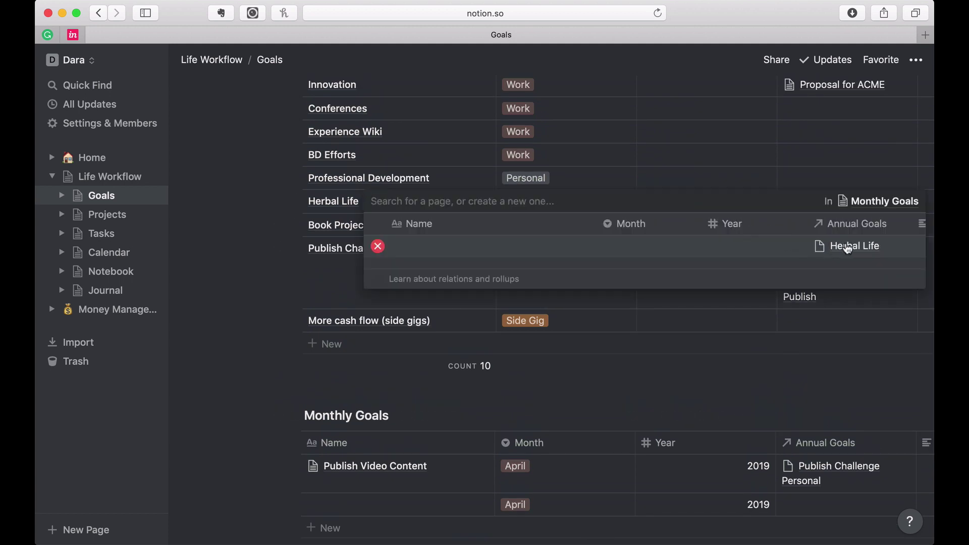
click(479, 252)
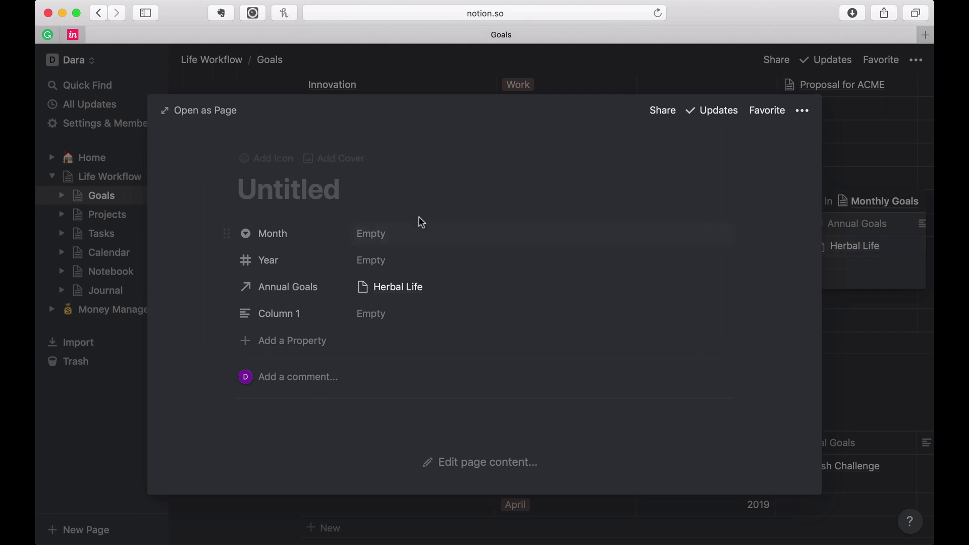
text(Learn B)
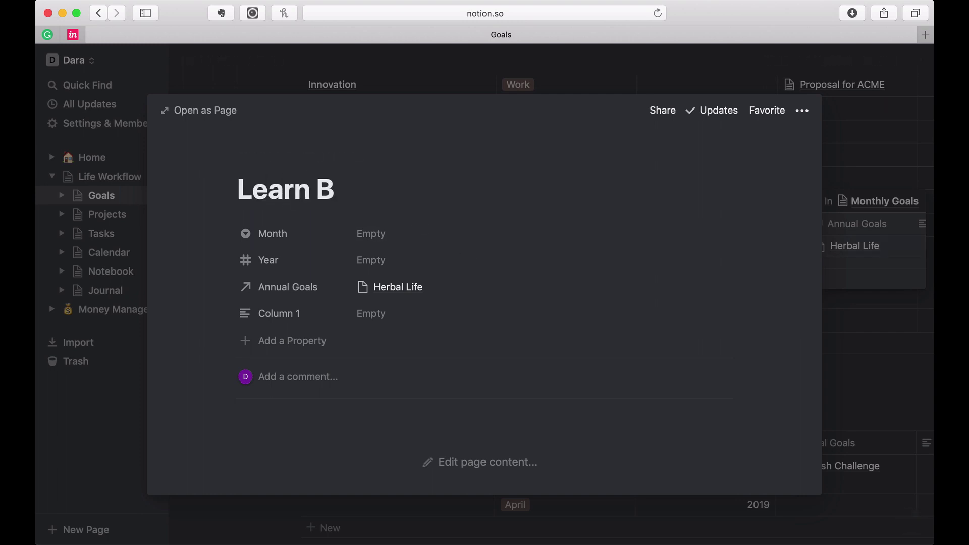
key(BackSpace)
text(about)
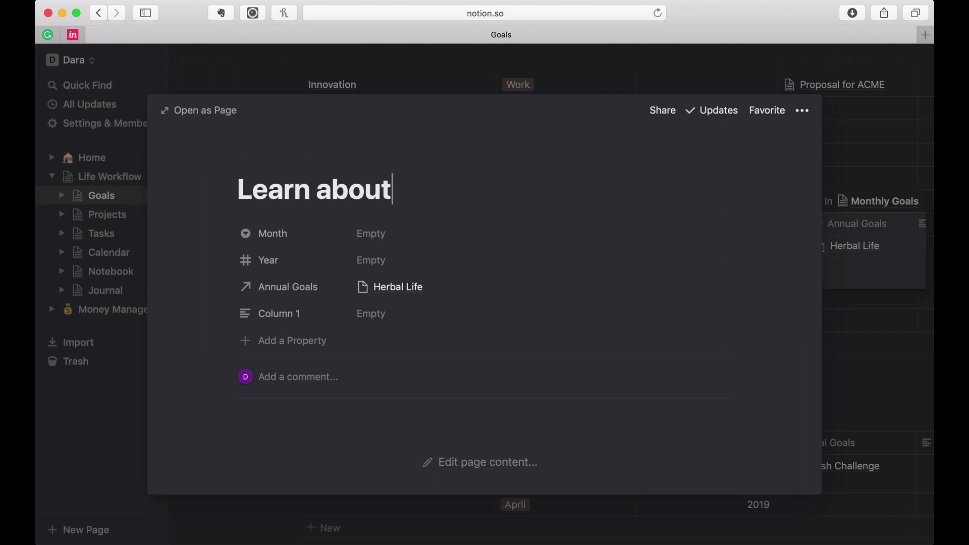
text( 4 Her)
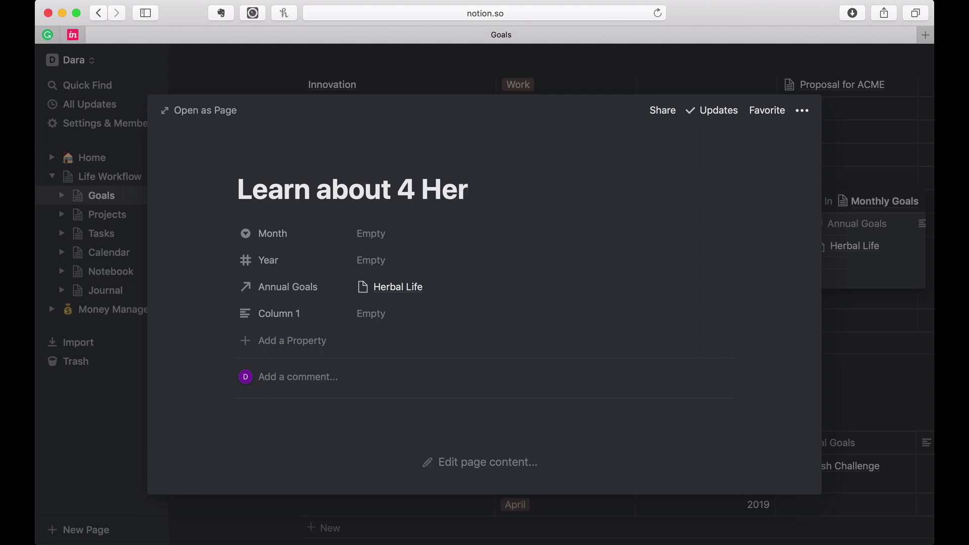
text(bs)
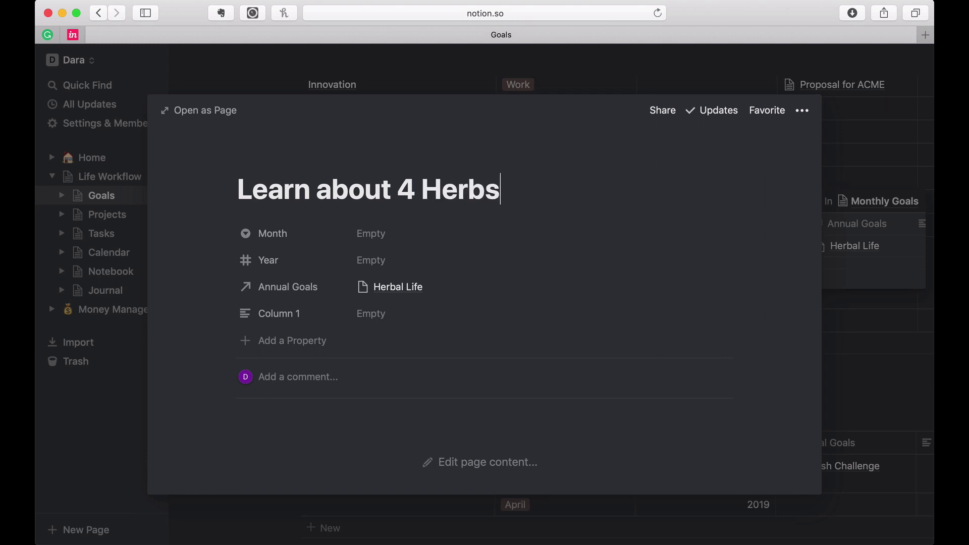
Set the Learn about 4 Herbs page's Month to April and Year to 2019.
click(392, 240)
click(394, 278)
click(392, 272)
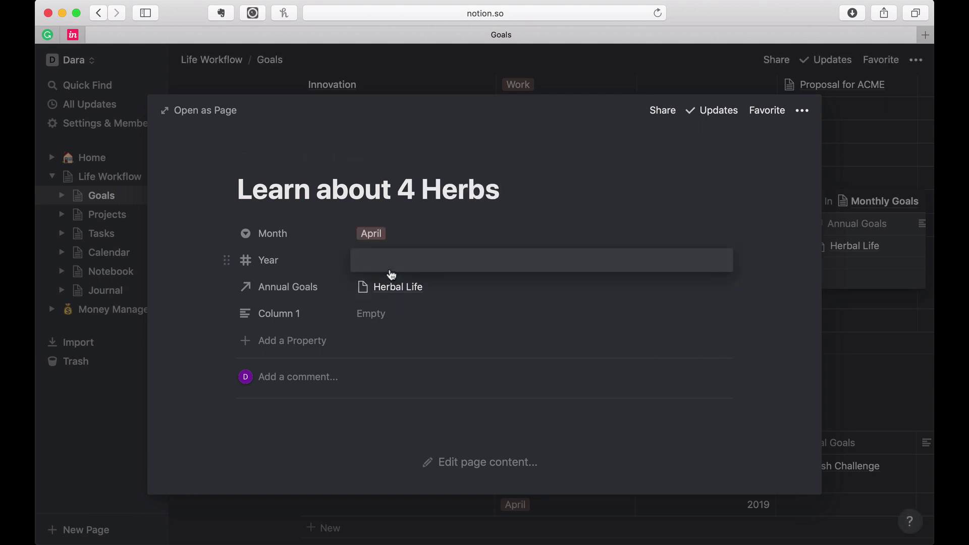
text(201)
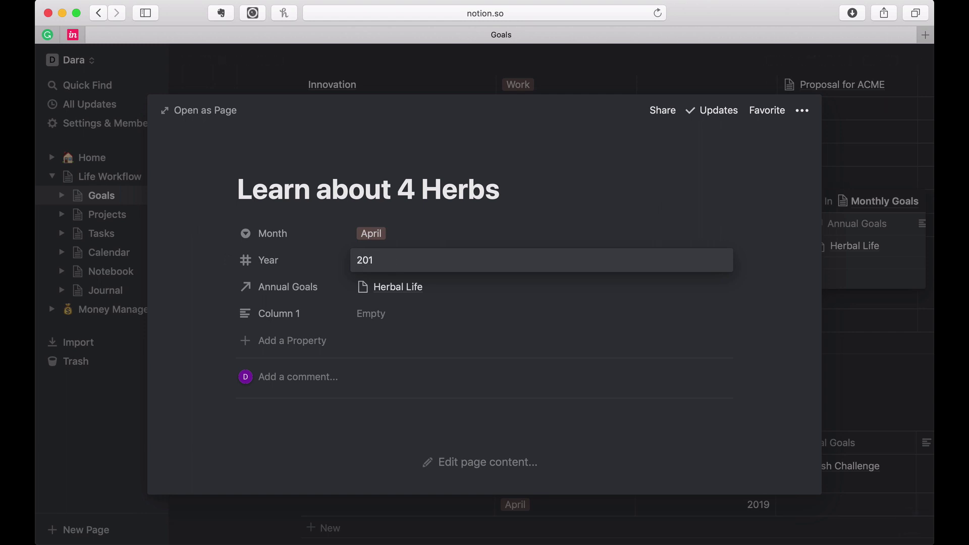
text(9)
click(302, 448)
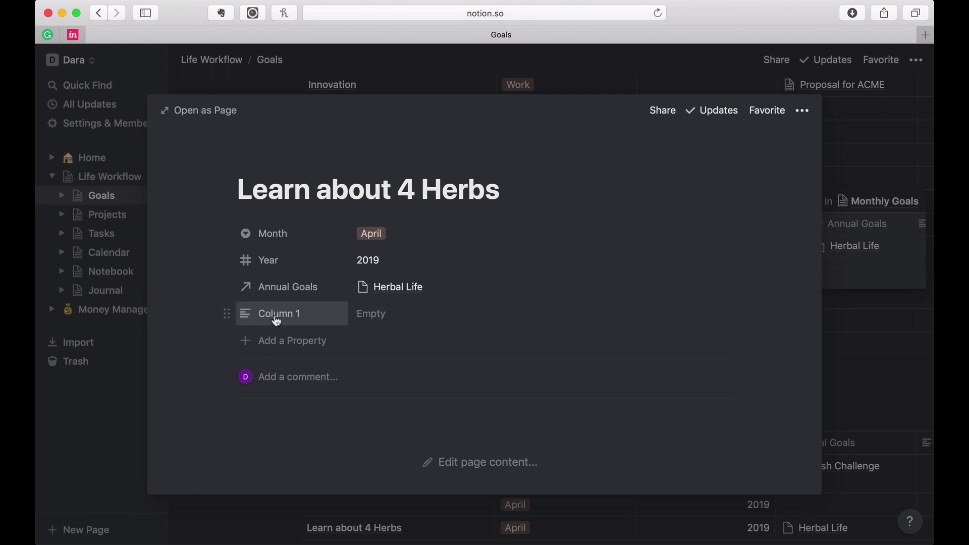
Rename the Column 1 property to Task and make it a relation to the Tasks database.
click(251, 317)
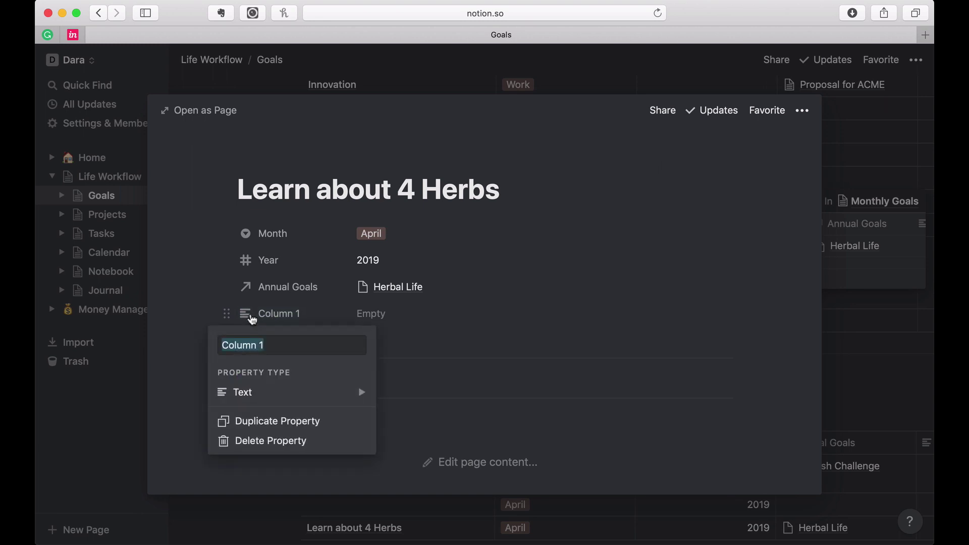
text(Task)
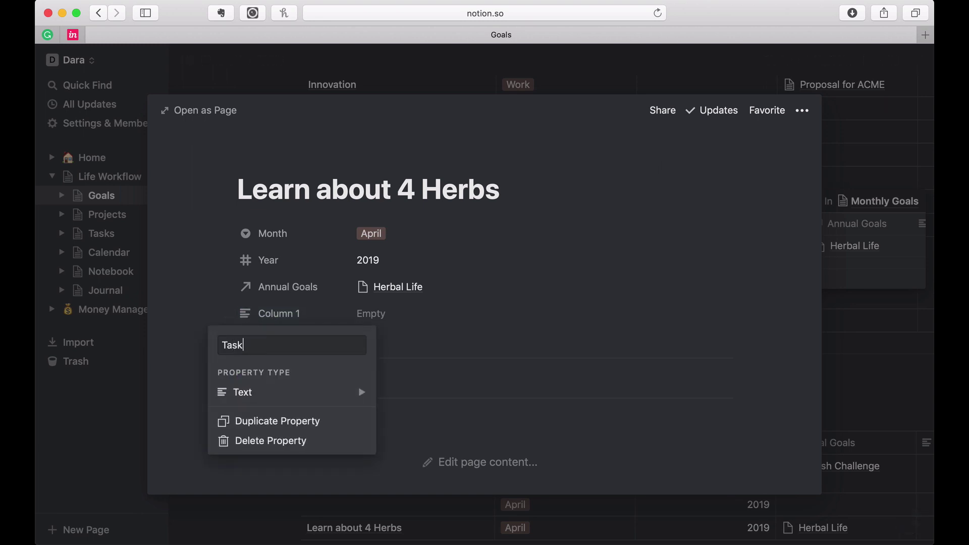
mouse_move(274, 402)
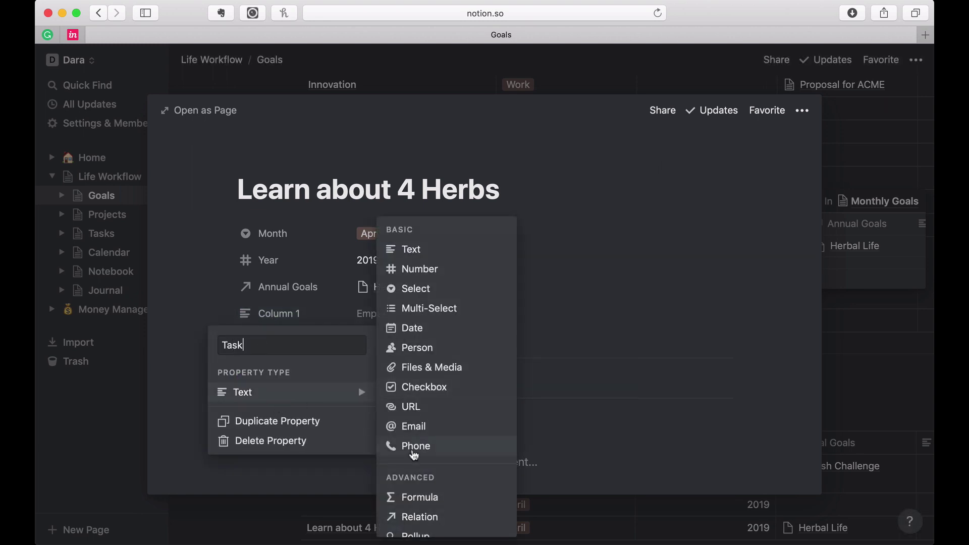
scroll(414, 451, down, 2)
click(419, 427)
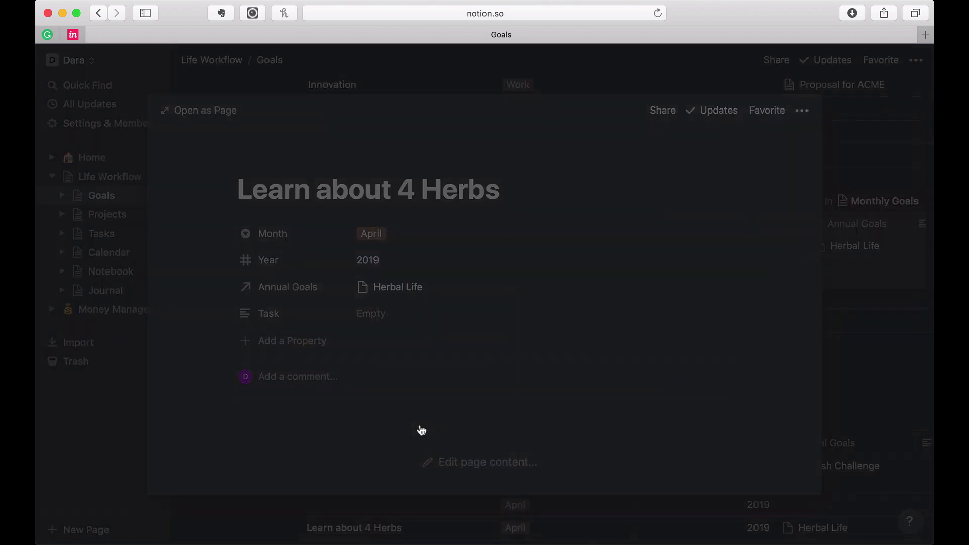
click(479, 300)
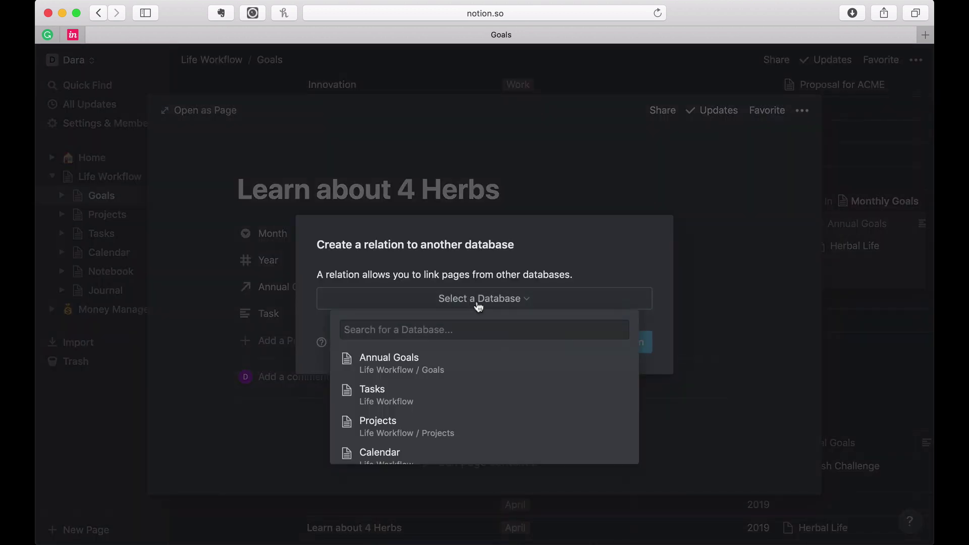
click(427, 388)
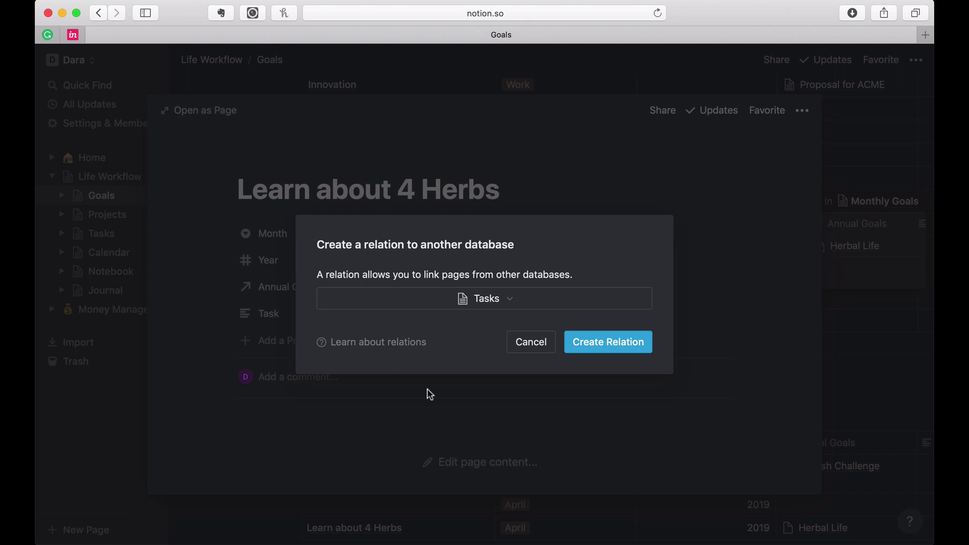
click(598, 345)
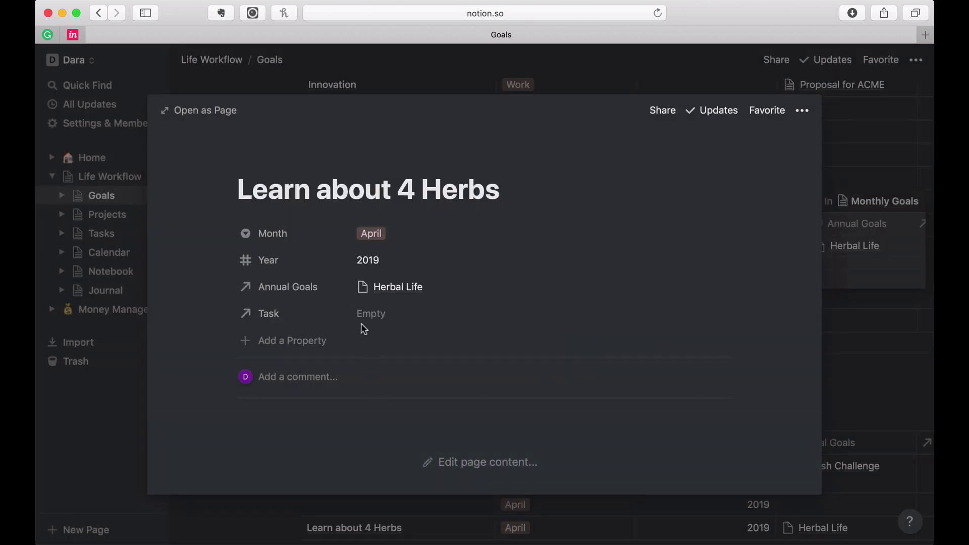
Create a new task named Mullein through the Task relation of the Learn about 4 Herbs page.
click(372, 316)
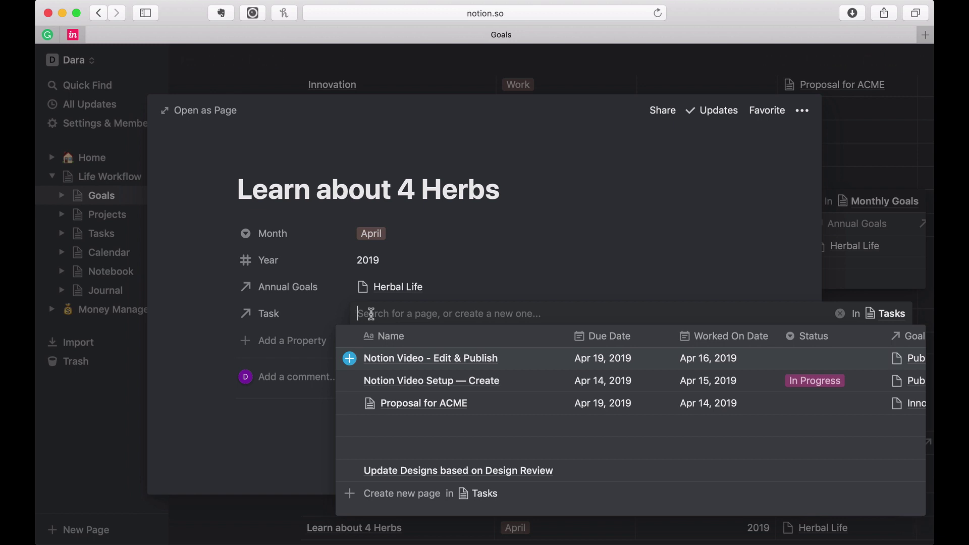
text(Mulle)
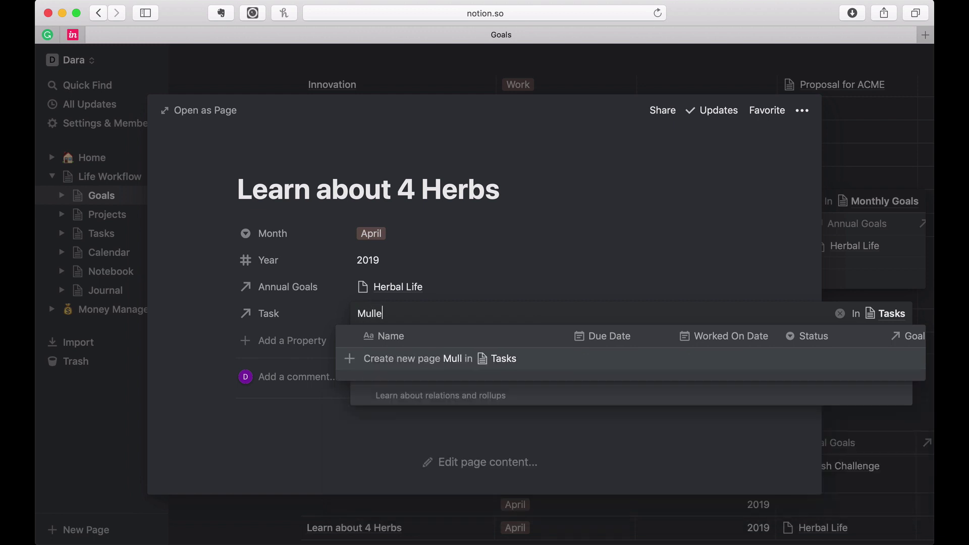
text(in)
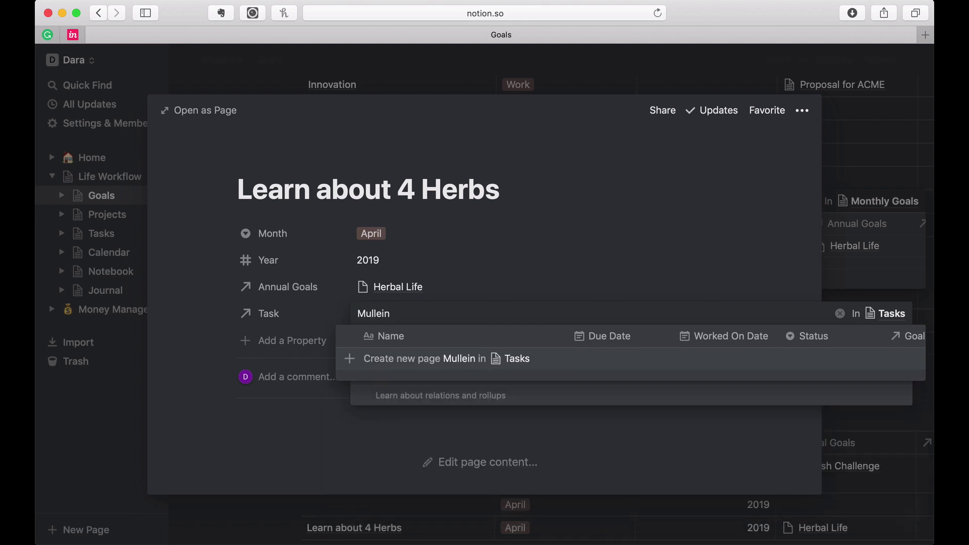
click(451, 359)
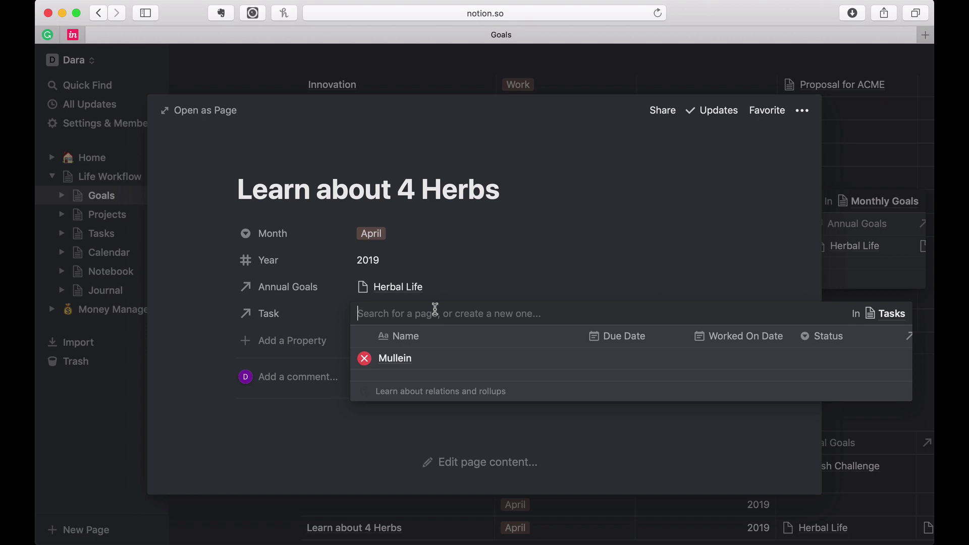
Enter Skullcap as a second new task in the Learn about 4 Herbs page's Task relation.
text(Scall)
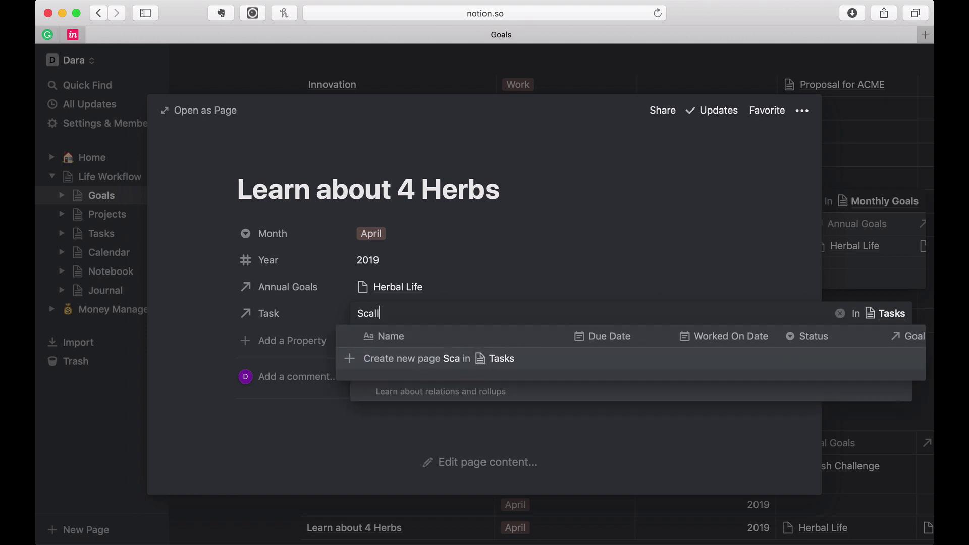
key(BackSpace)
key(BackSpace)
key(BackSpace)
text(u)
key(BackSpace)
key(BackSpace)
text(kullcap)
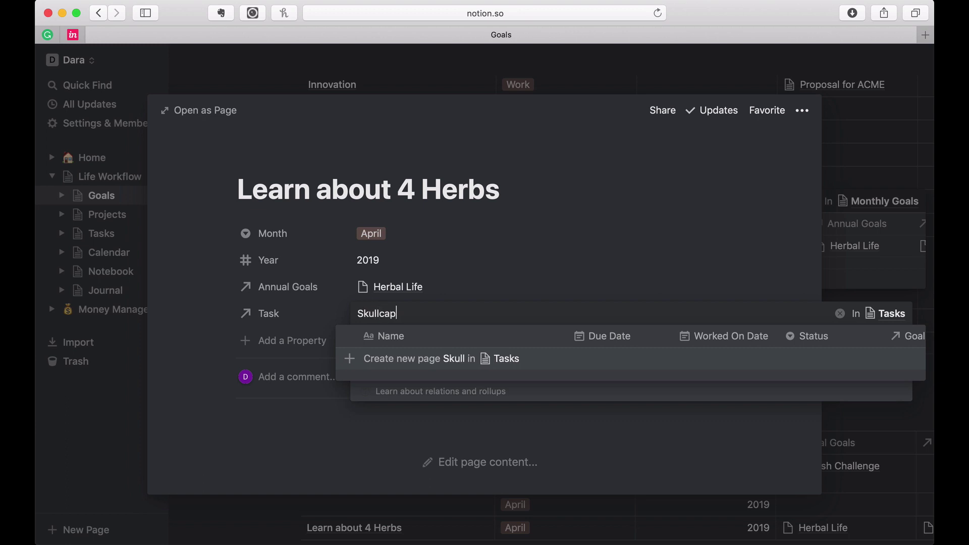
key(Return)
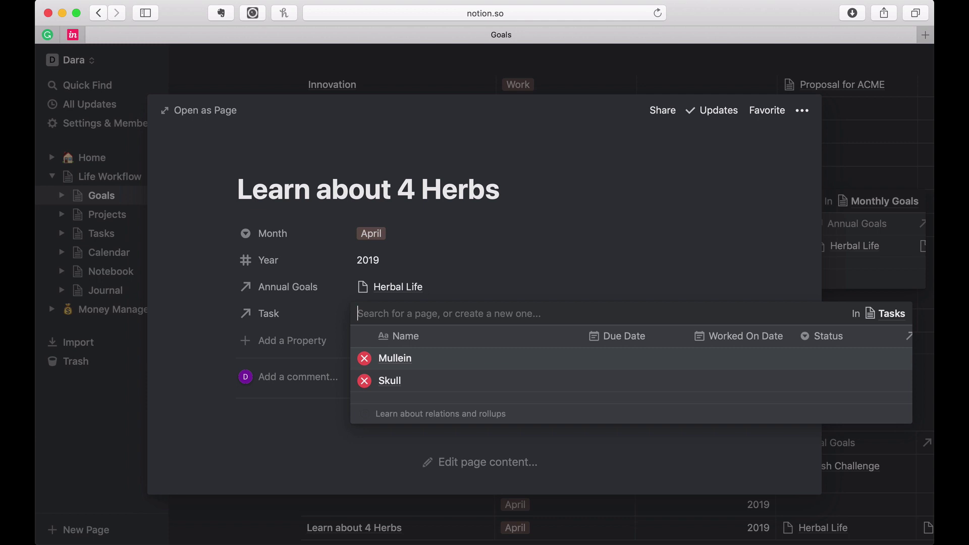
Add a new Chamomile task to the Learn about 4 Herbs page's Task relation.
text(Cham)
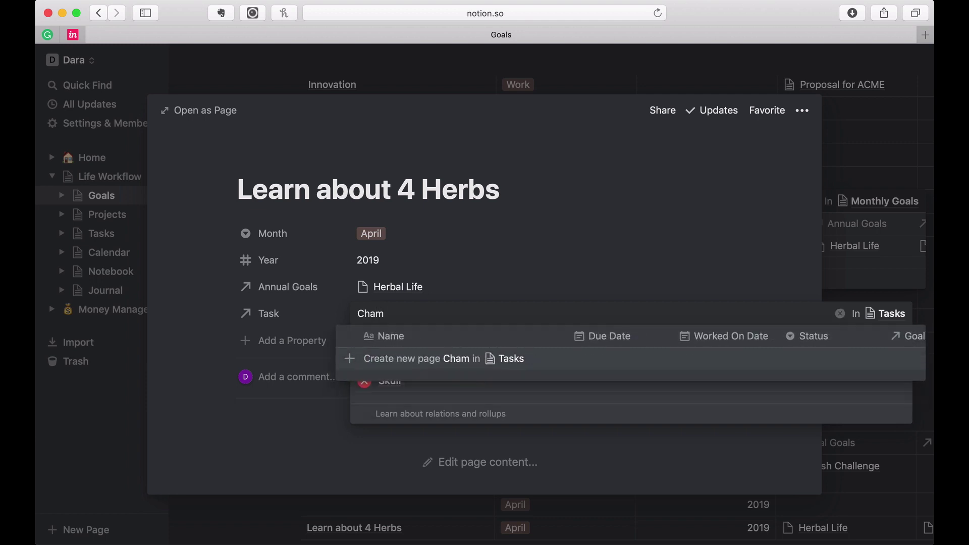
text(omile)
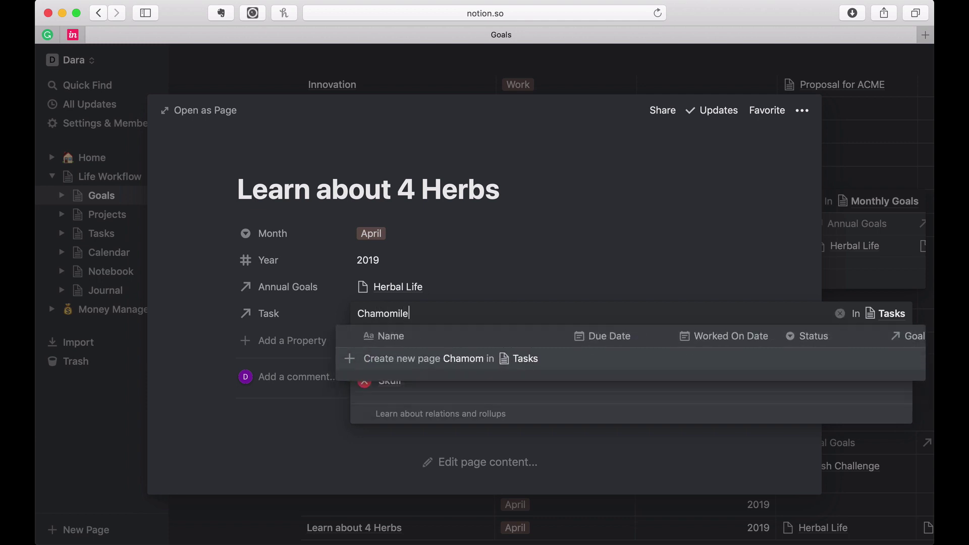
key(Return)
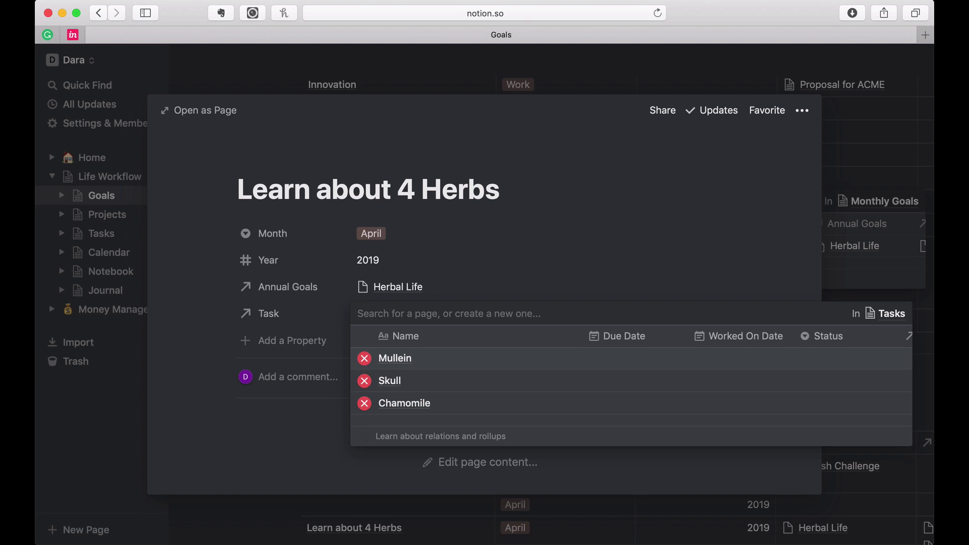
Add a fourth new task to the Task relation and open its page to complete the title as Linden.
text(Linden)
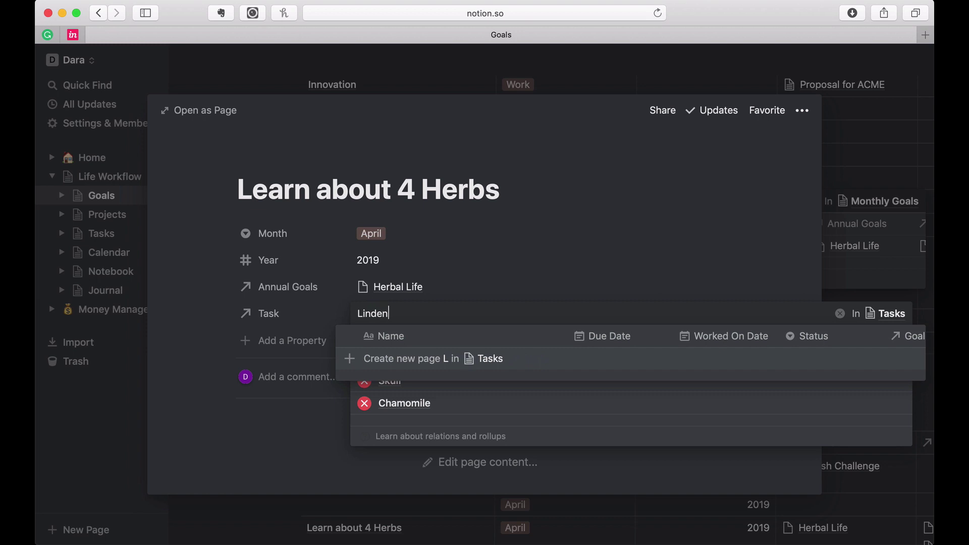
key(Return)
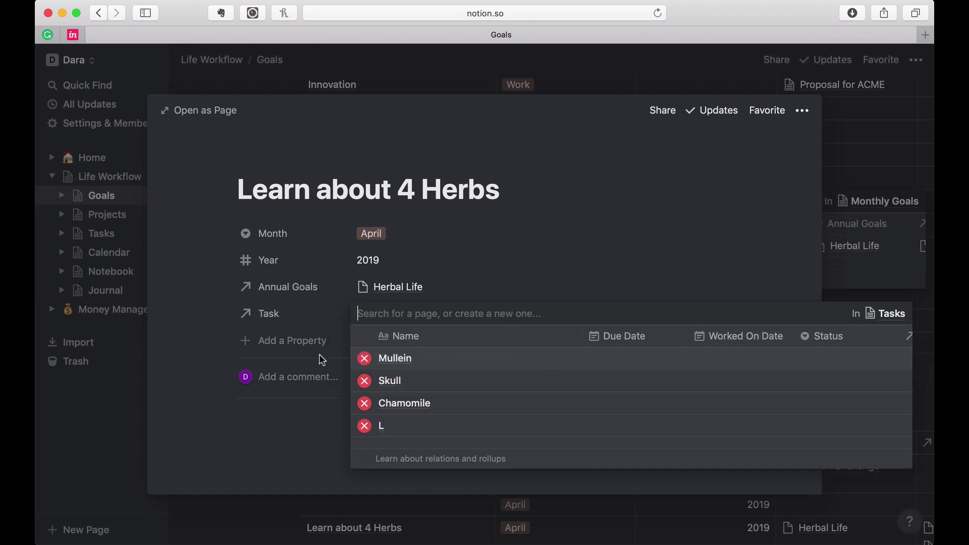
click(381, 425)
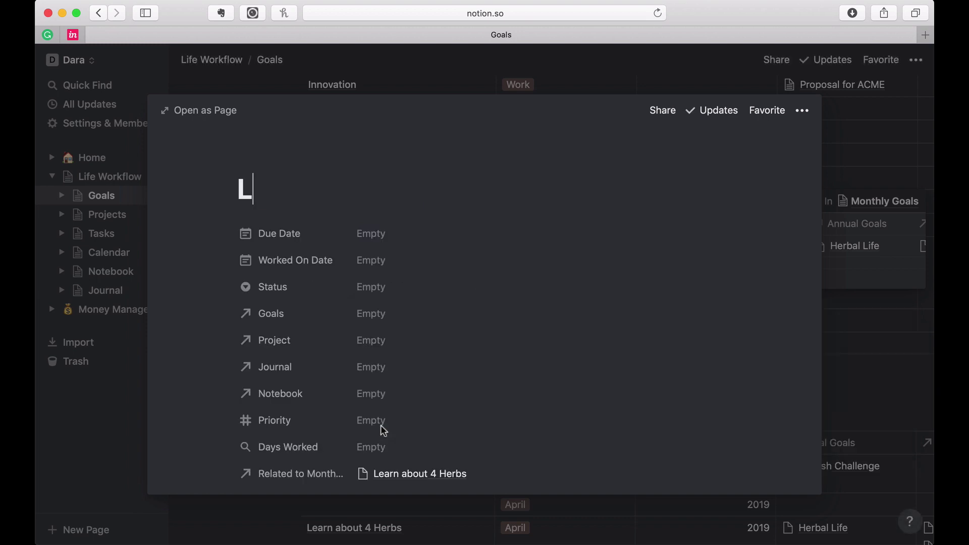
text(inden)
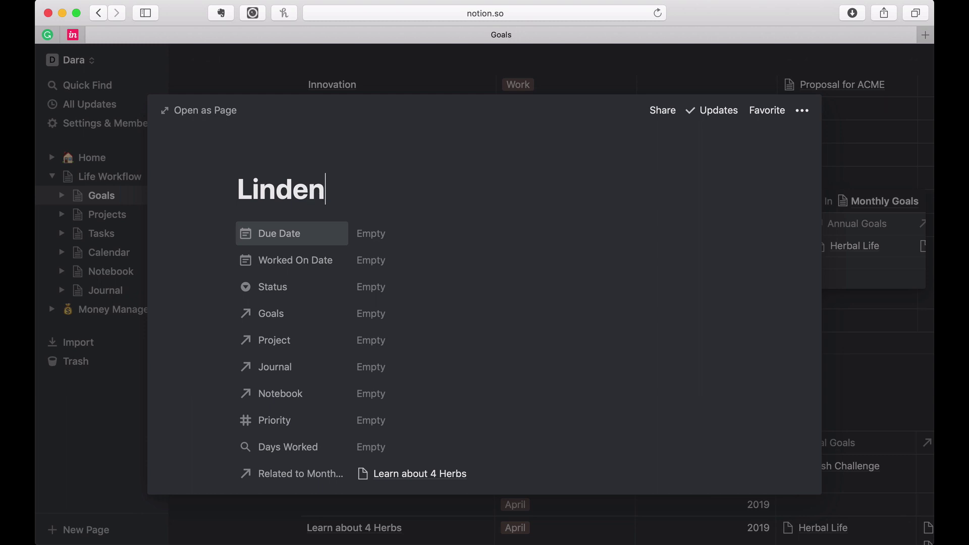
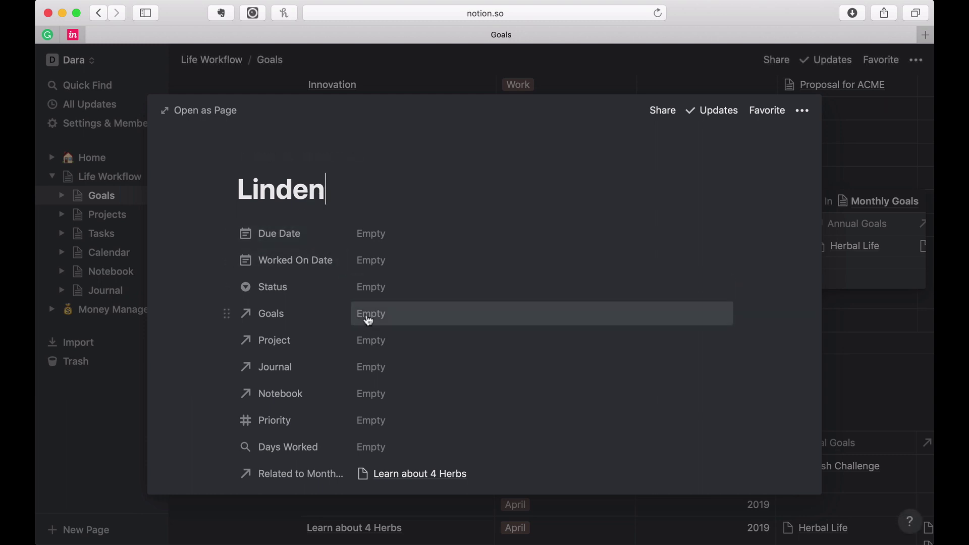
click(369, 320)
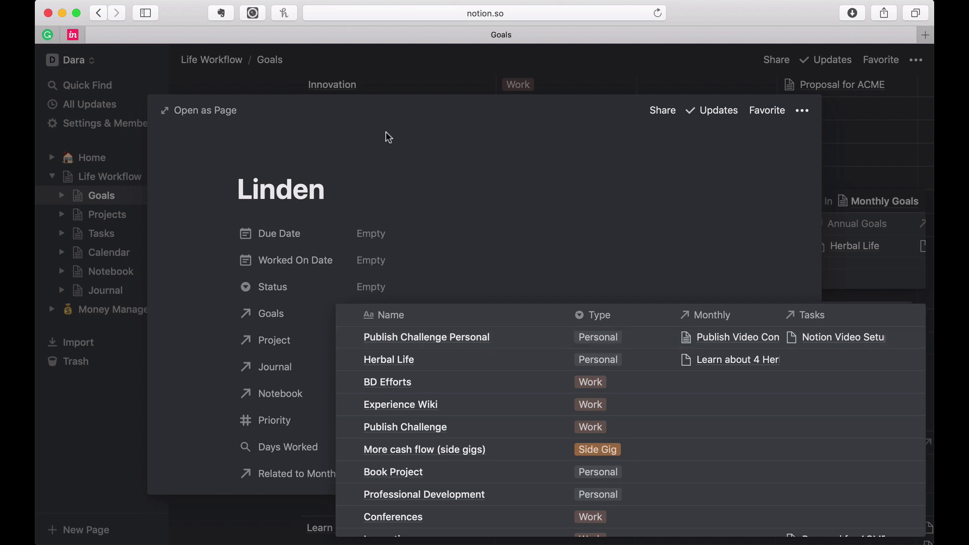
click(382, 88)
click(379, 84)
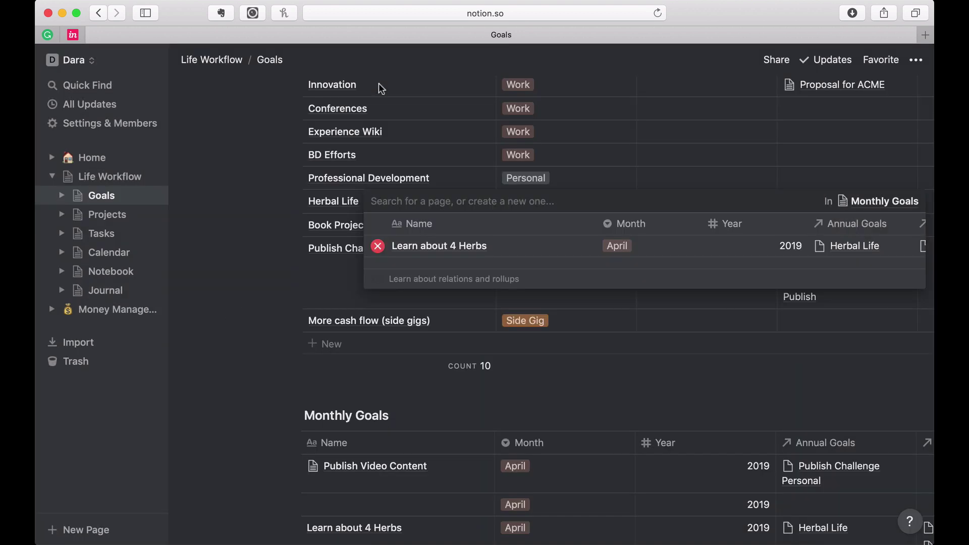
click(265, 312)
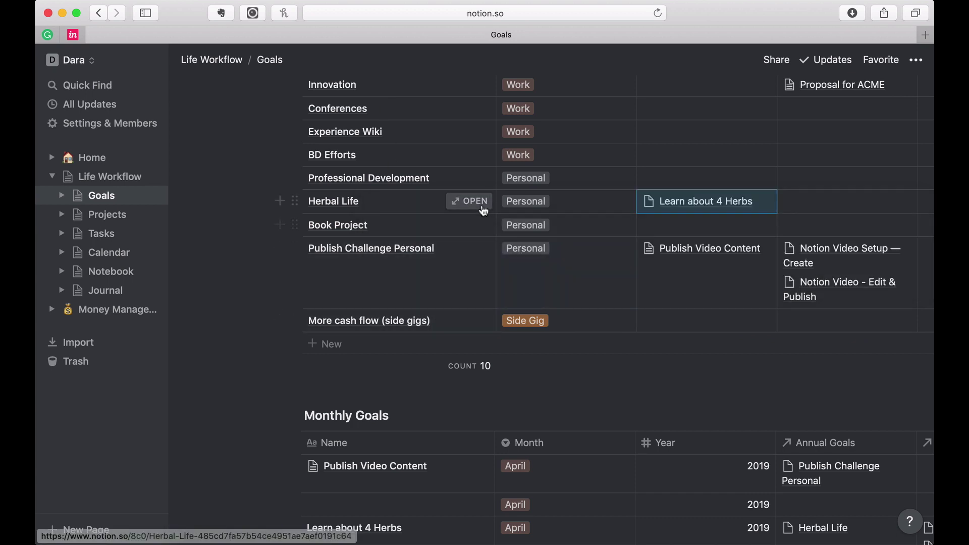
Open the Herbal Life annual goal and follow its monthly goal to review the tasks linked there.
click(469, 201)
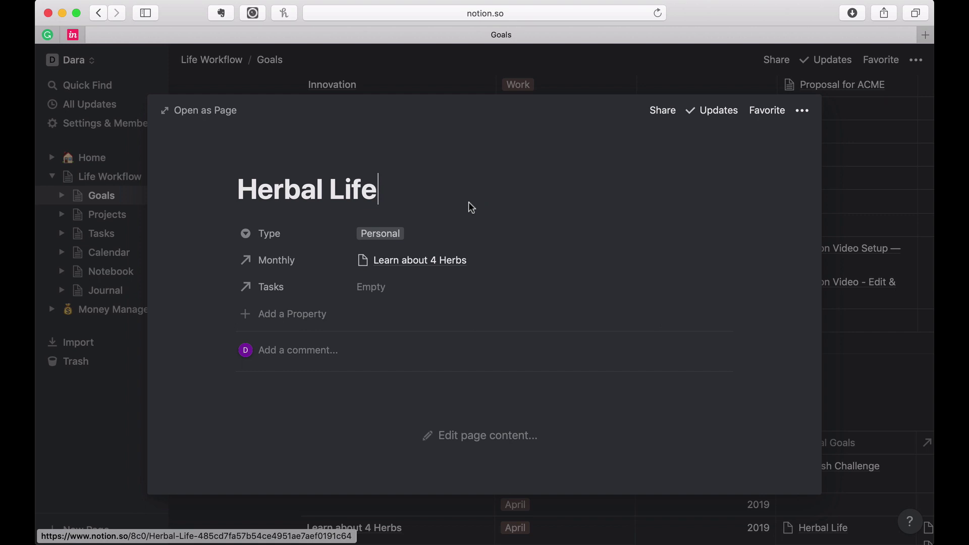
click(446, 268)
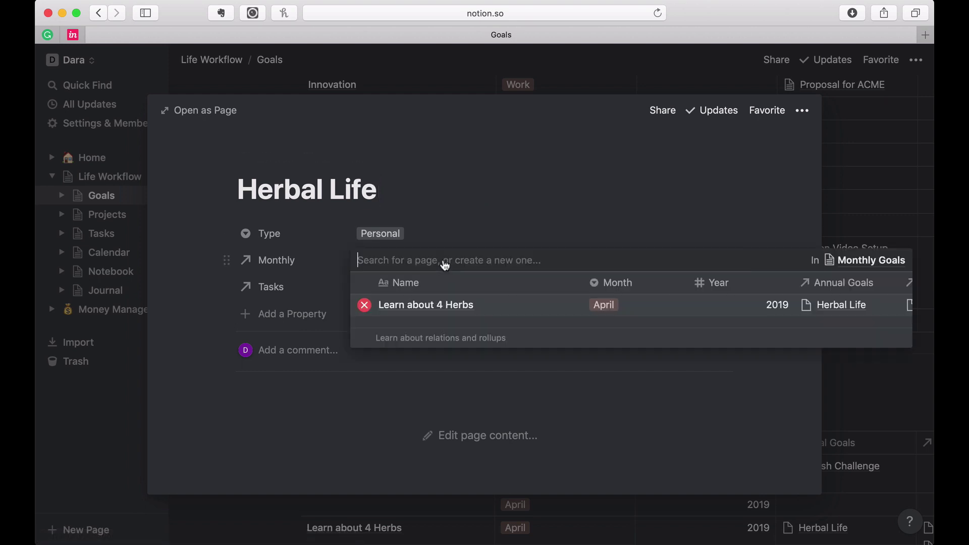
click(429, 309)
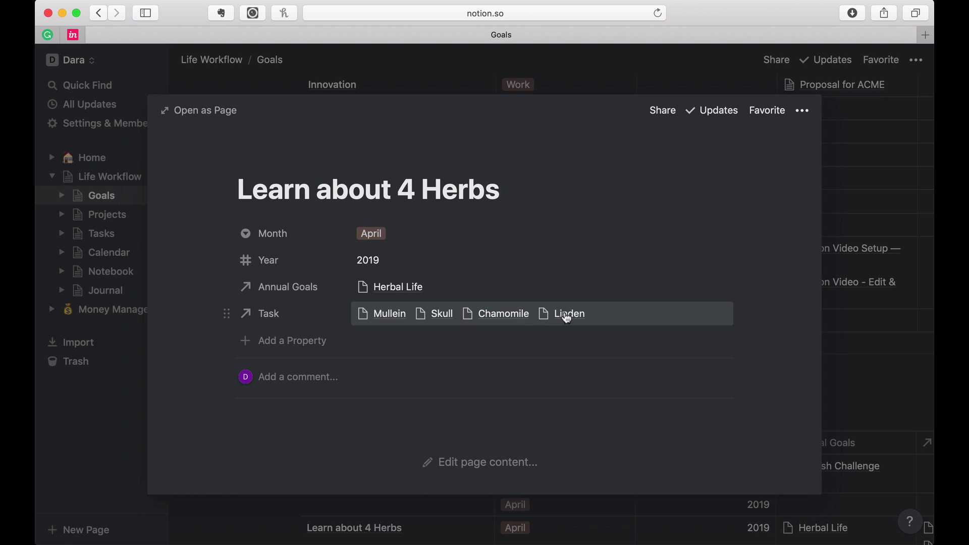
click(597, 82)
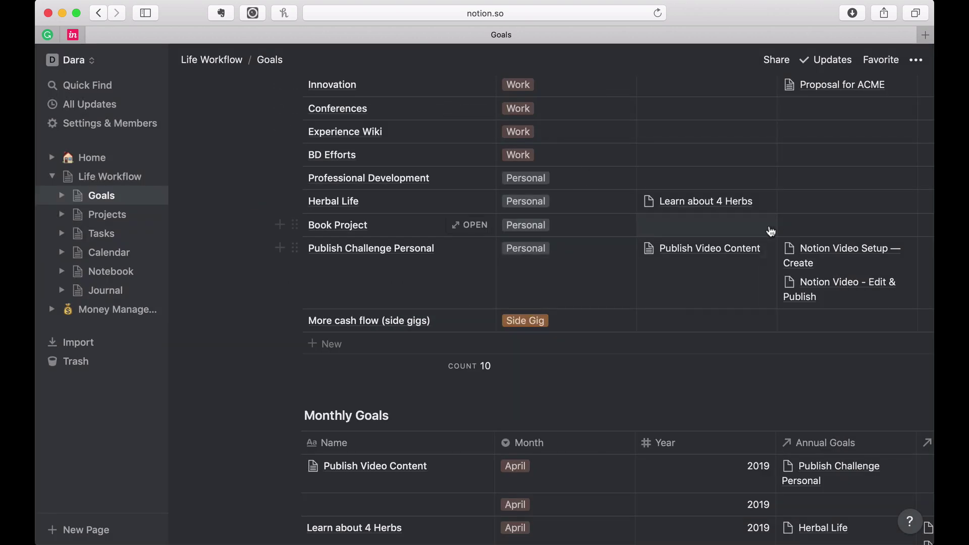
click(717, 213)
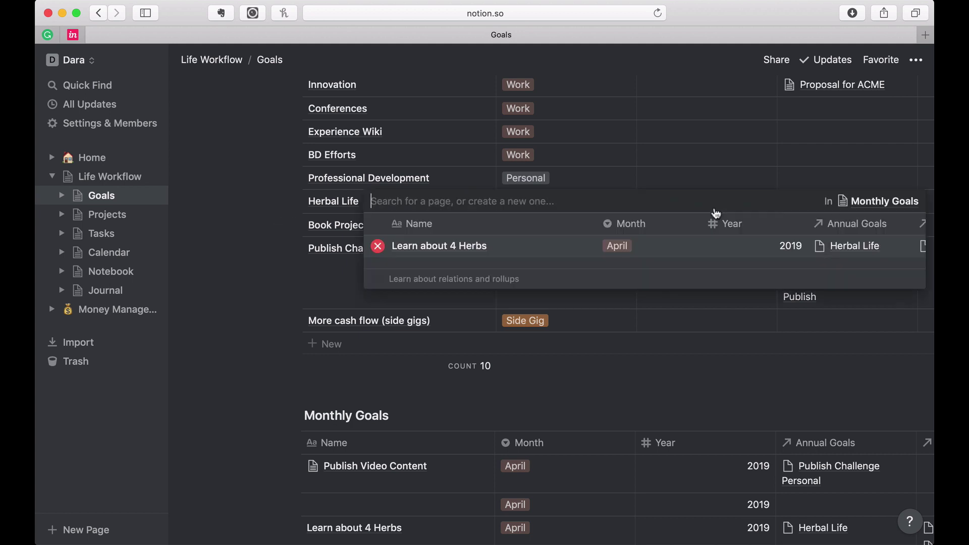
key(Escape)
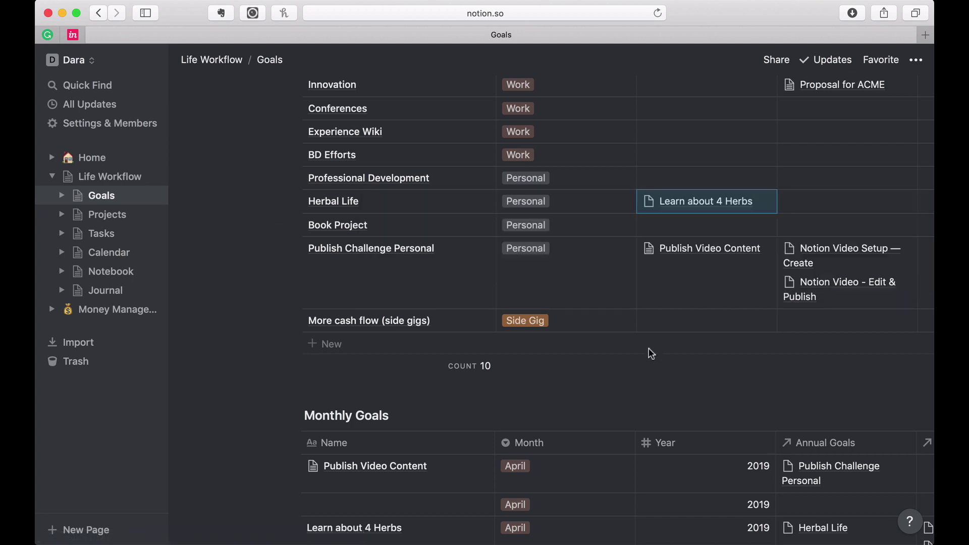
Open the Linden task from the Learn about 4 Herbs monthly goal and link its Goals relation to Herbal Life.
scroll(649, 347, down, 3)
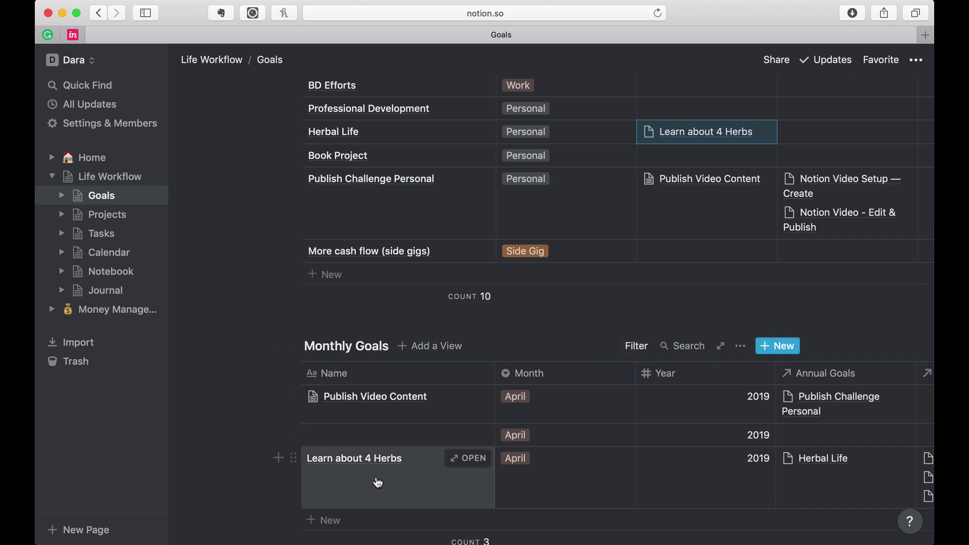
click(462, 459)
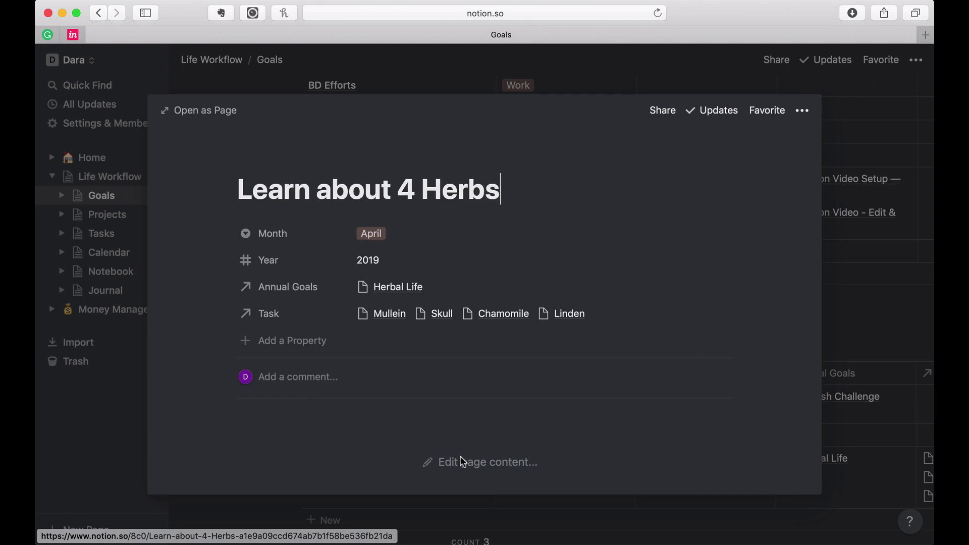
click(571, 313)
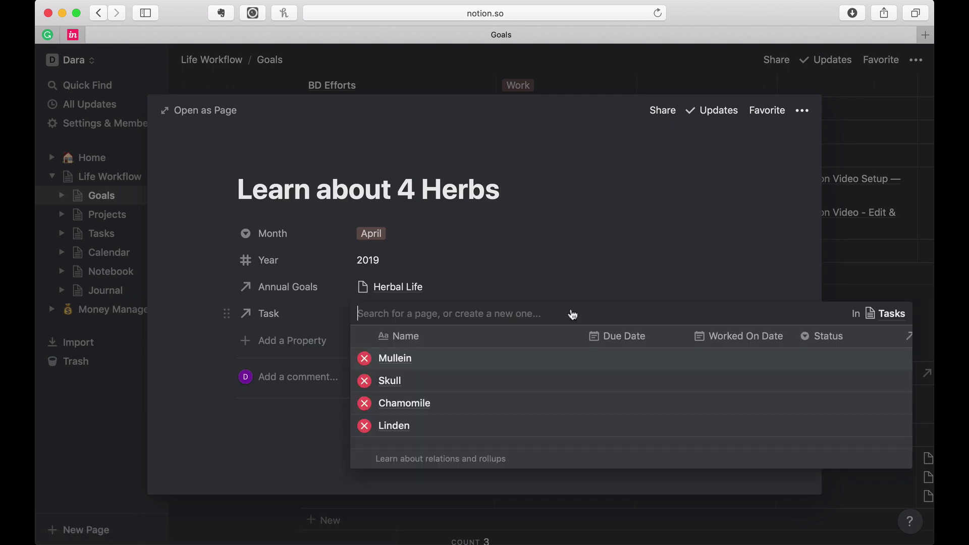
click(398, 427)
click(371, 316)
scroll(352, 429, down, 2)
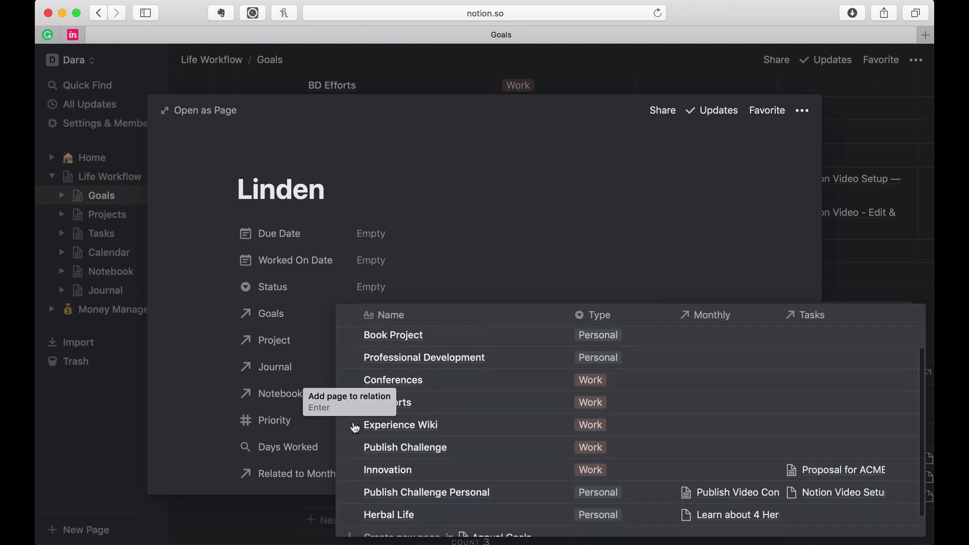
click(349, 491)
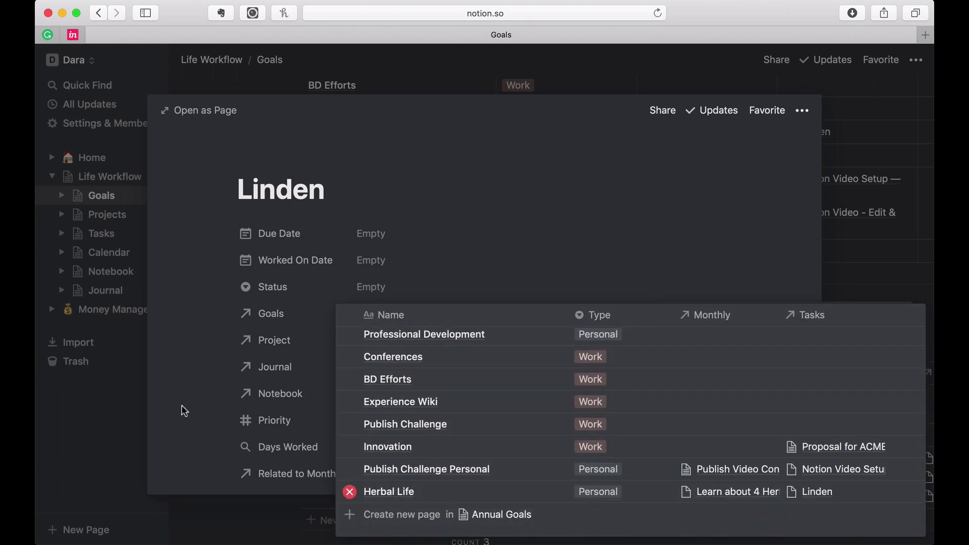
click(183, 410)
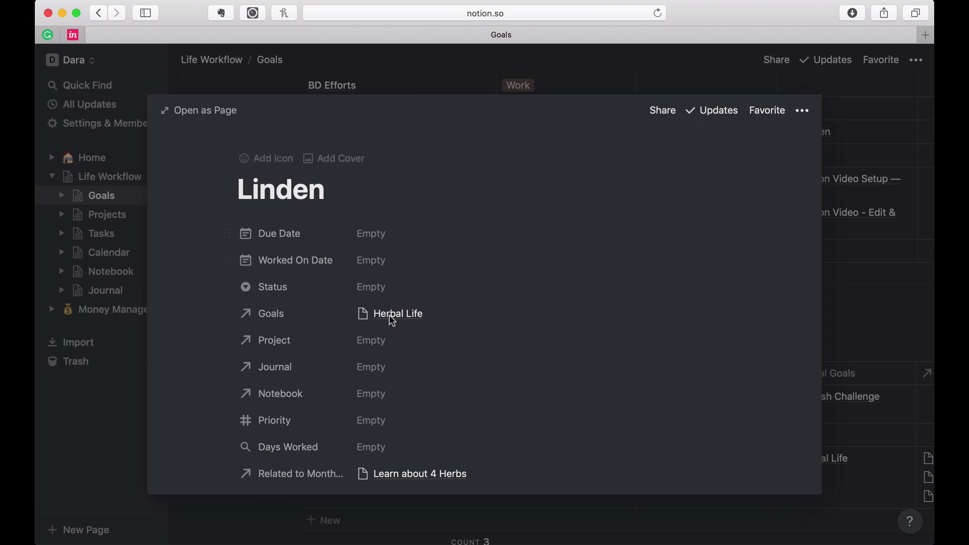
Link the Linden task's Project relation to Herbal Studies.
click(378, 351)
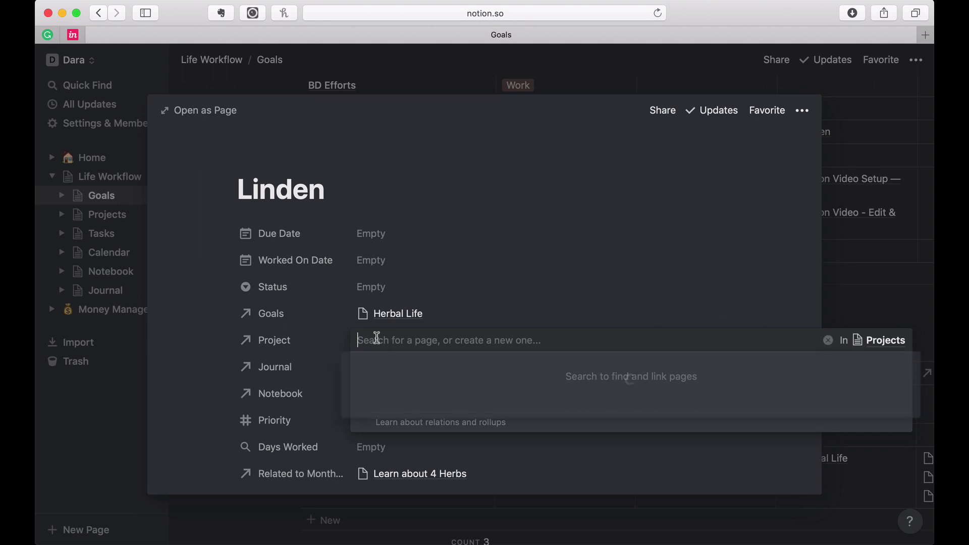
click(350, 380)
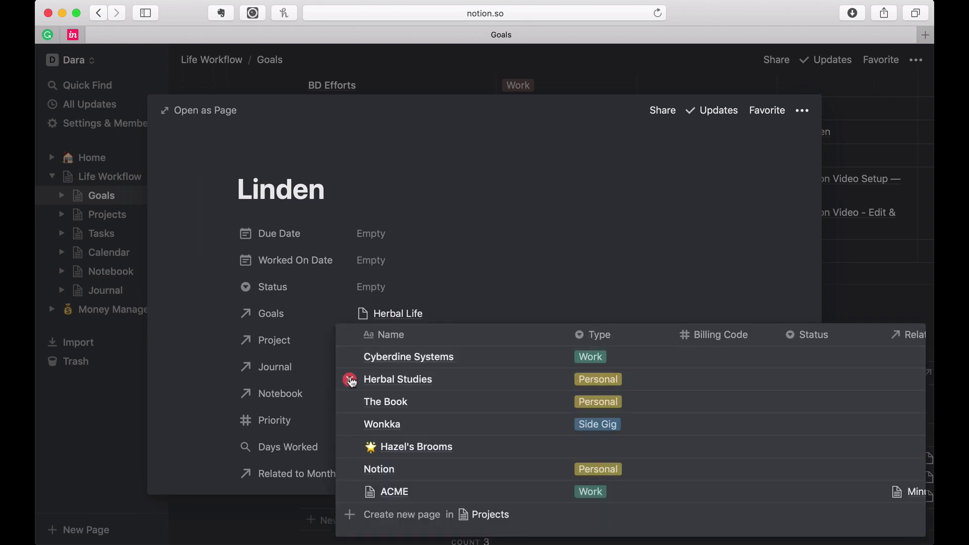
click(180, 382)
scroll(246, 393, down, 2)
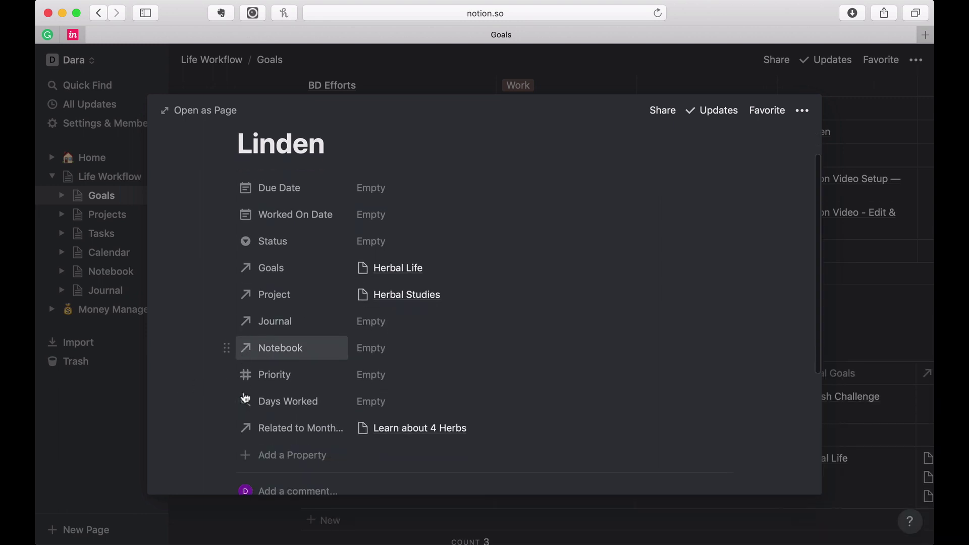
scroll(246, 397, up, 2)
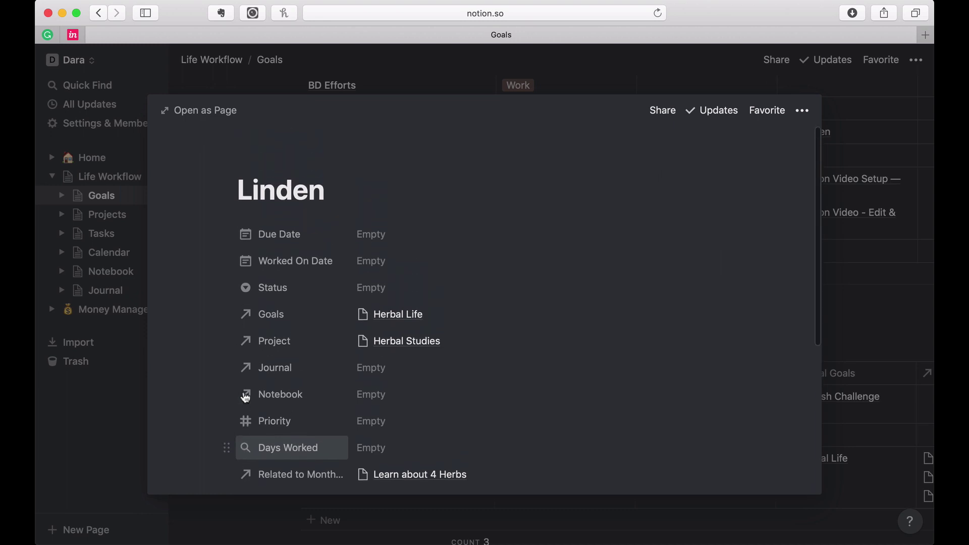
Set the Linden task's Due Date and Worked On Date to Apr 21, 2019 and close its page.
click(371, 237)
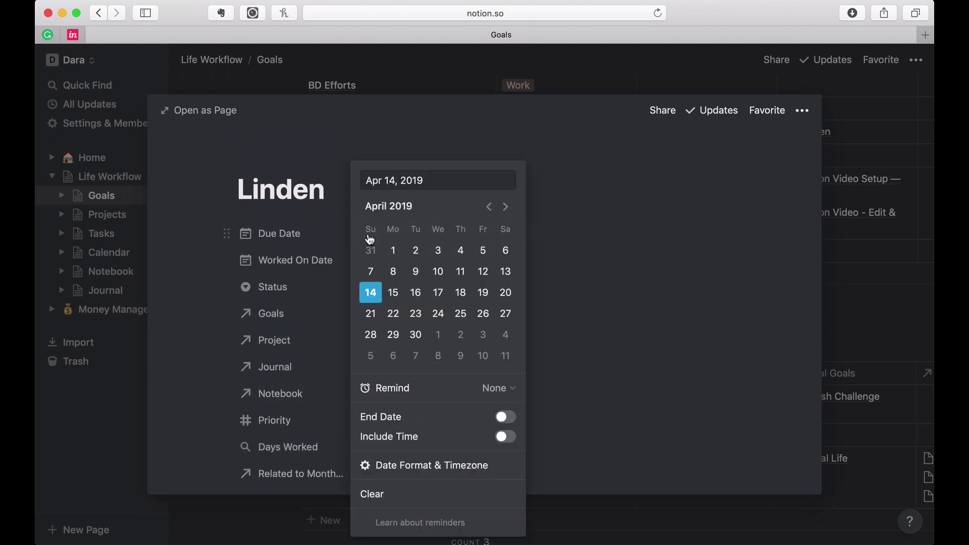
click(370, 315)
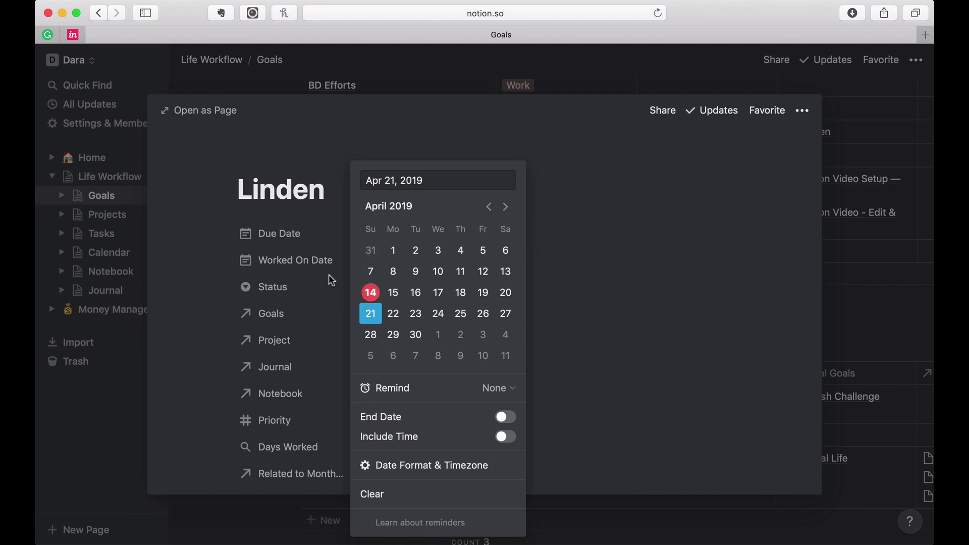
click(334, 281)
click(370, 273)
click(368, 323)
click(204, 349)
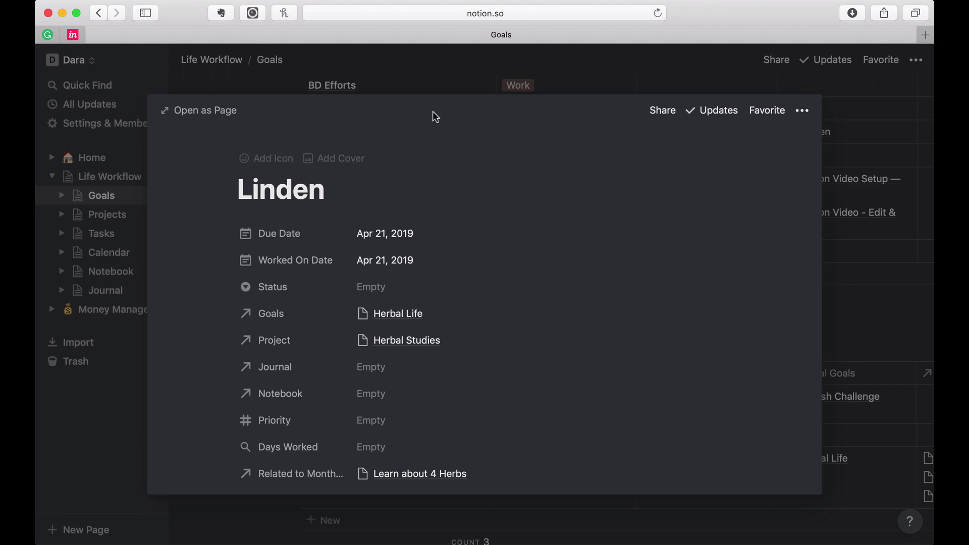
click(436, 87)
Delete the unnamed April row from the Monthly Goals table.
scroll(419, 358, down, 2)
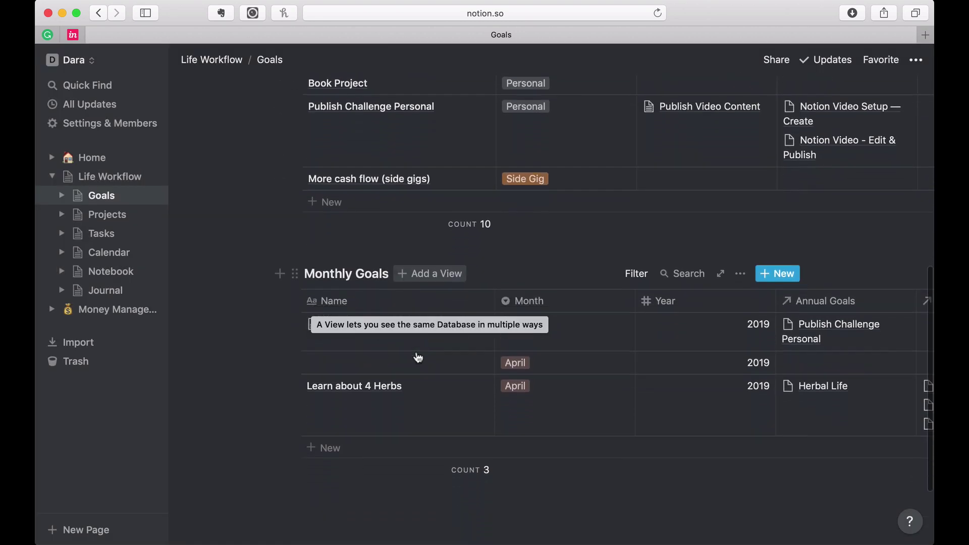
scroll(419, 358, up, 5)
scroll(418, 357, up, 2)
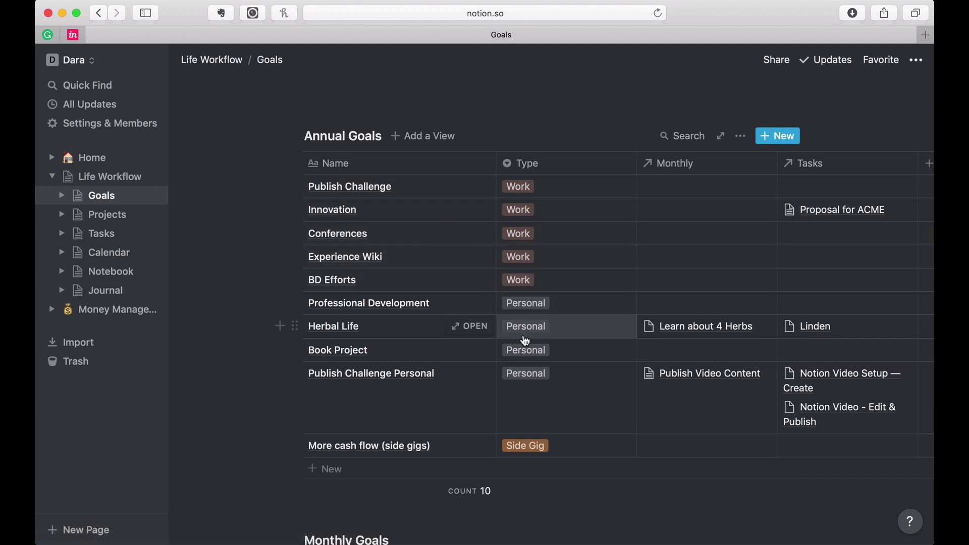
scroll(525, 342, down, 5)
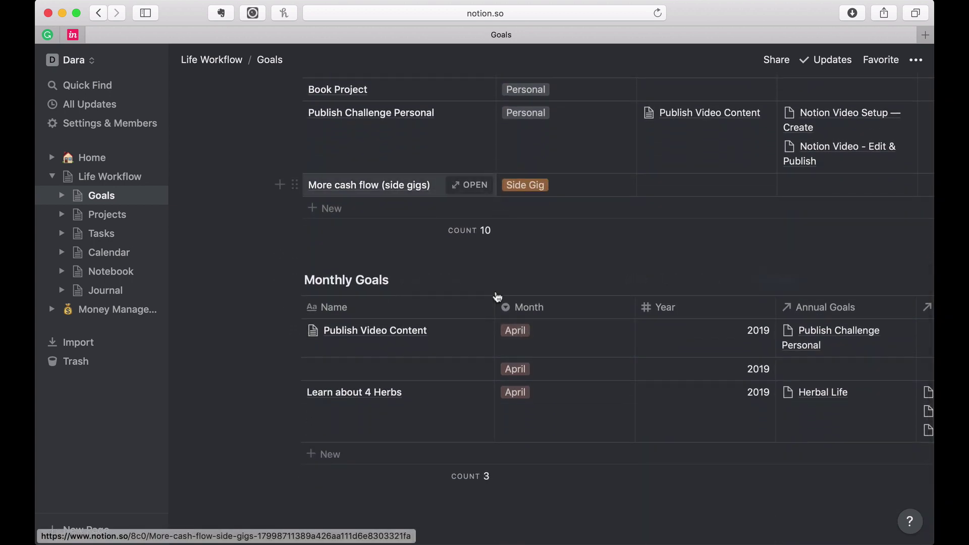
scroll(503, 376, down, 2)
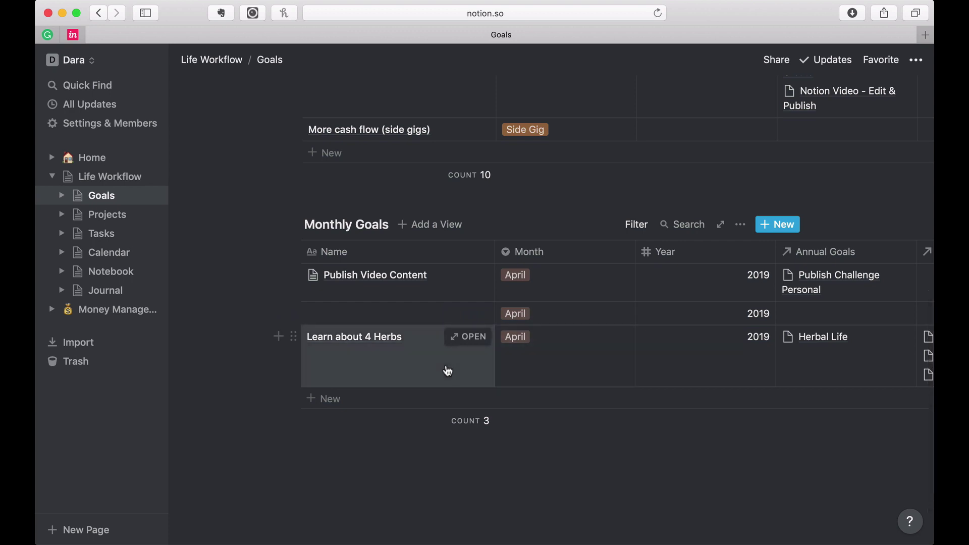
click(293, 313)
click(237, 274)
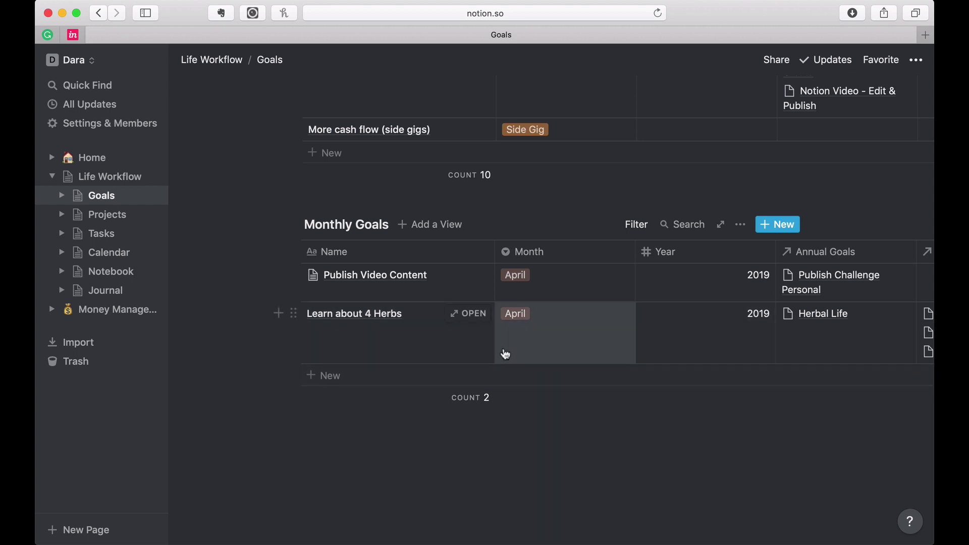
Review the tasks linked to Learn about 4 Herbs in Monthly Goals, and on its page reached from the Herbal Life annual goal.
scroll(664, 318, right, 10)
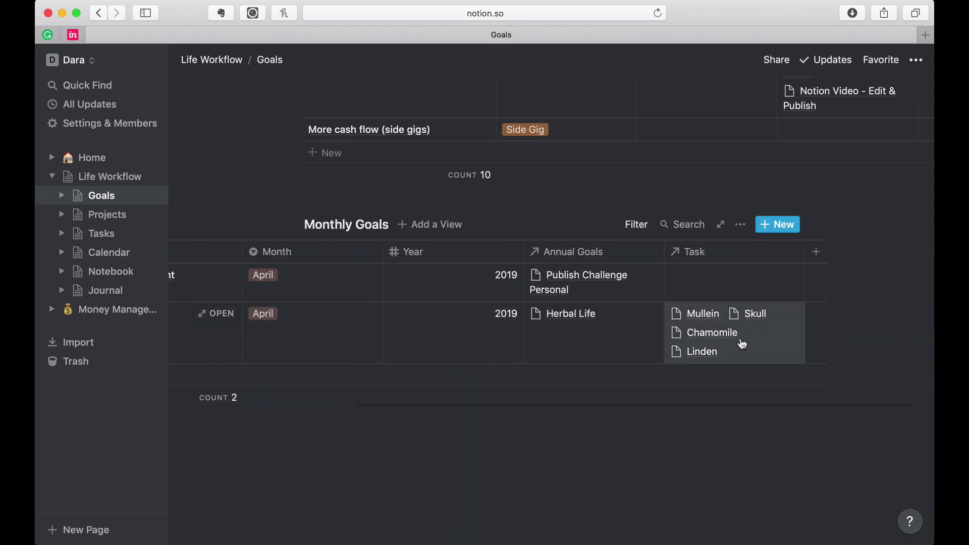
scroll(585, 334, left, 10)
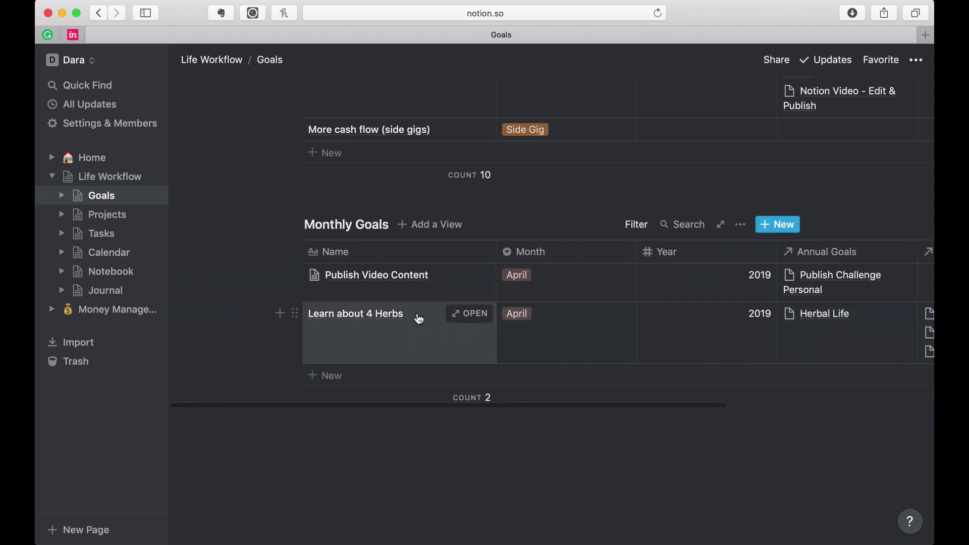
scroll(427, 359, up, 5)
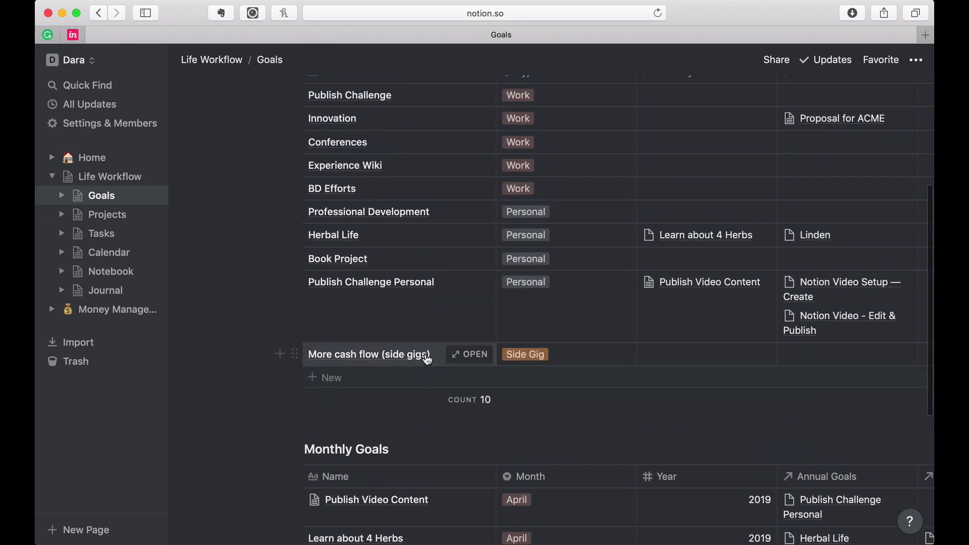
scroll(427, 360, up, 3)
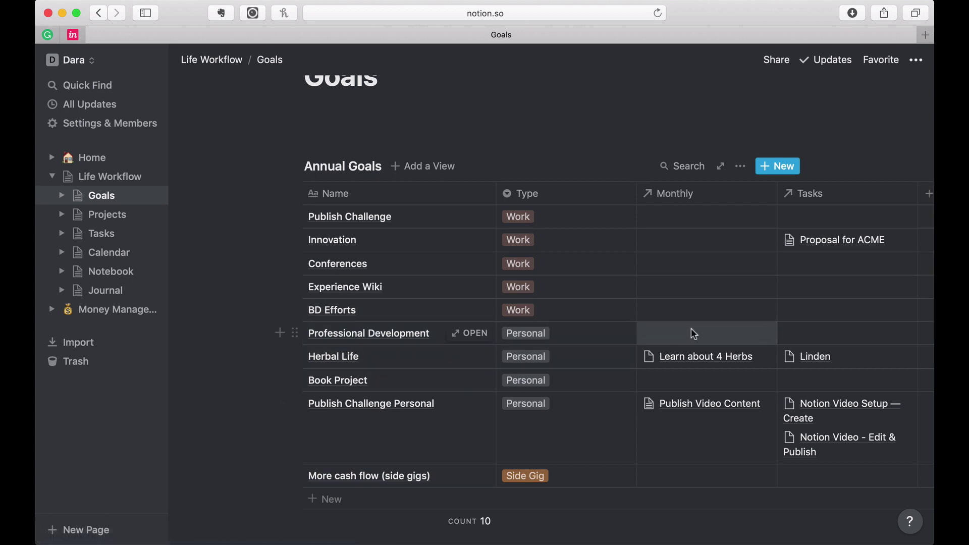
click(703, 362)
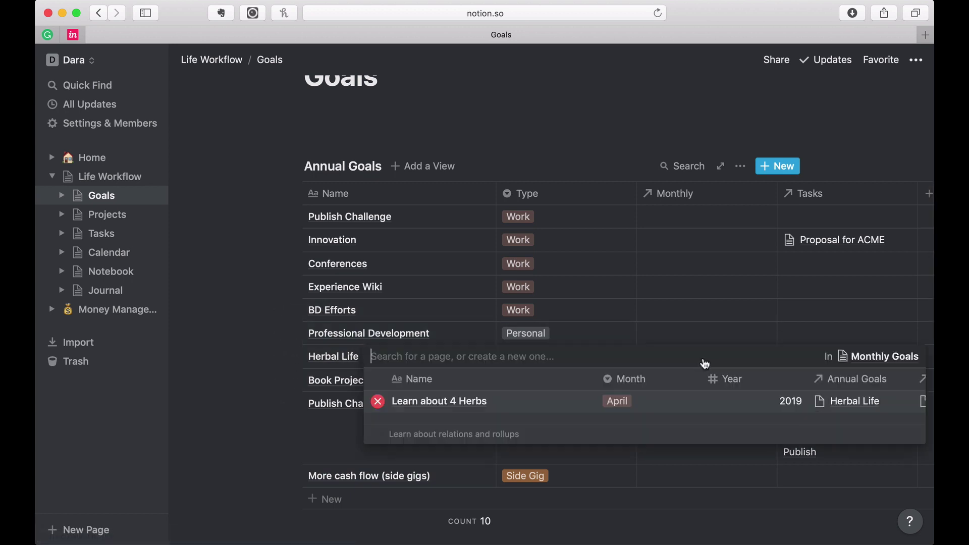
click(460, 404)
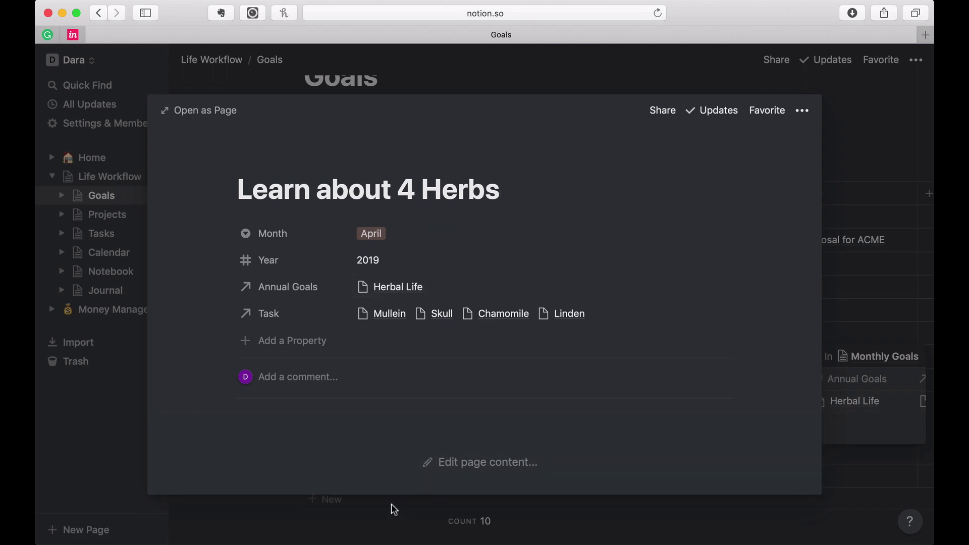
click(281, 528)
click(281, 528)
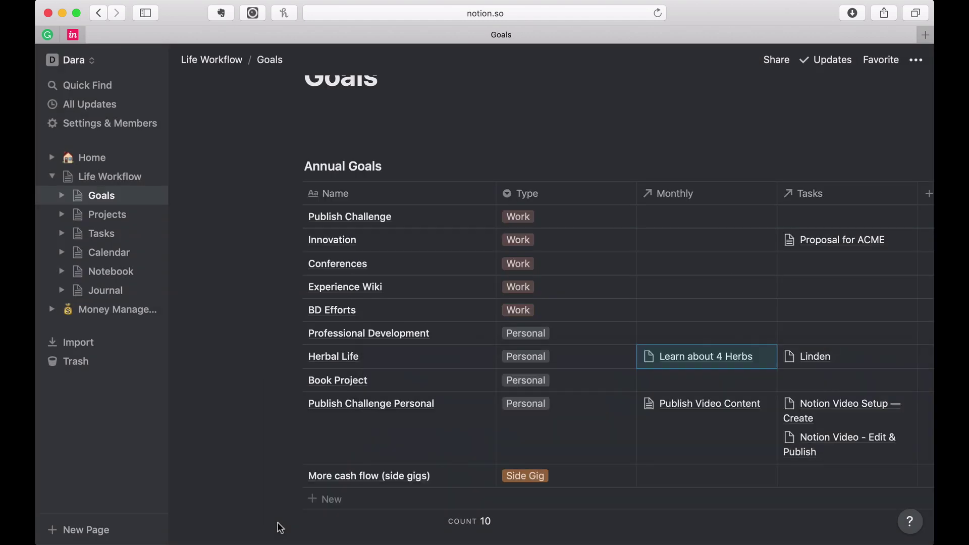
Examine how the Monthly Goals table's Annual Goals and Task relations correspond to the Annual Goals table's Monthly and Tasks relations.
scroll(281, 528, down, 8)
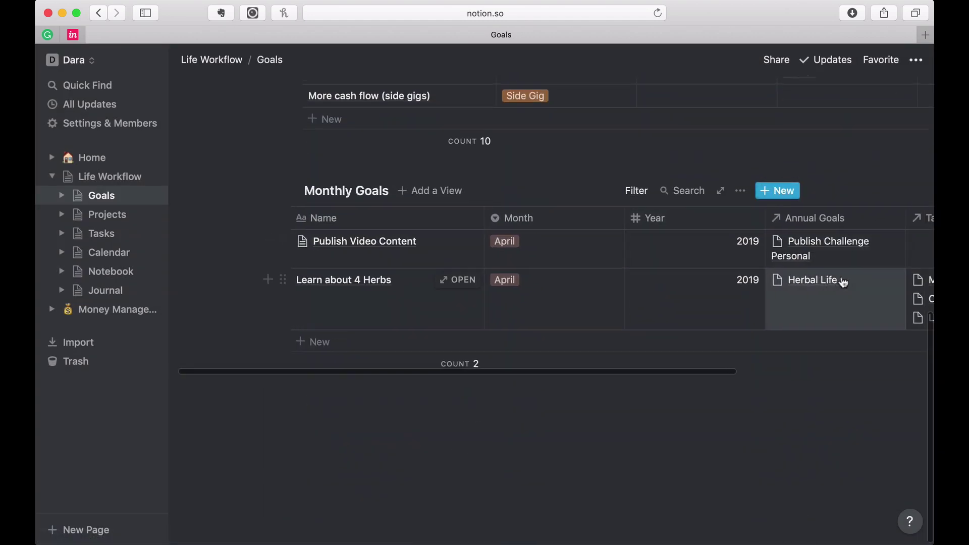
scroll(841, 281, right, 10)
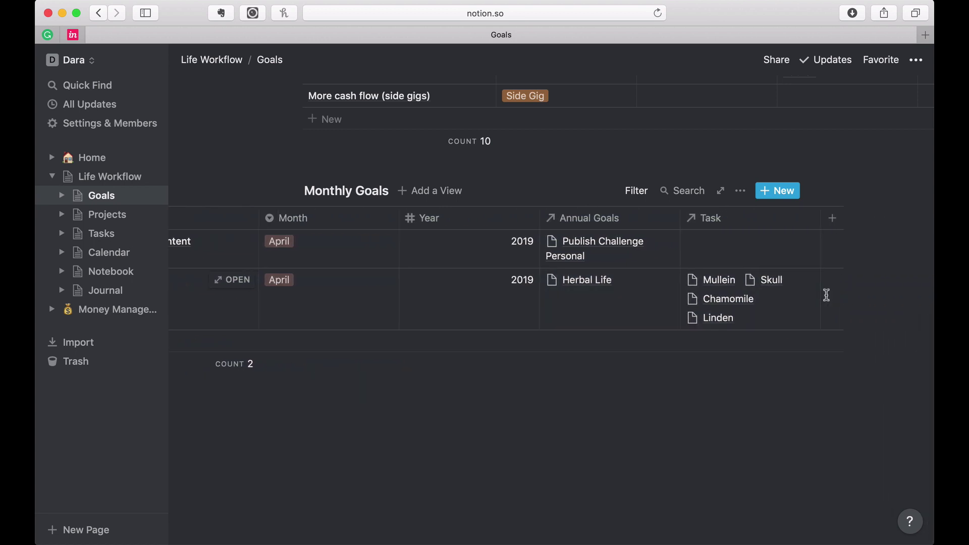
scroll(829, 291, left, 10)
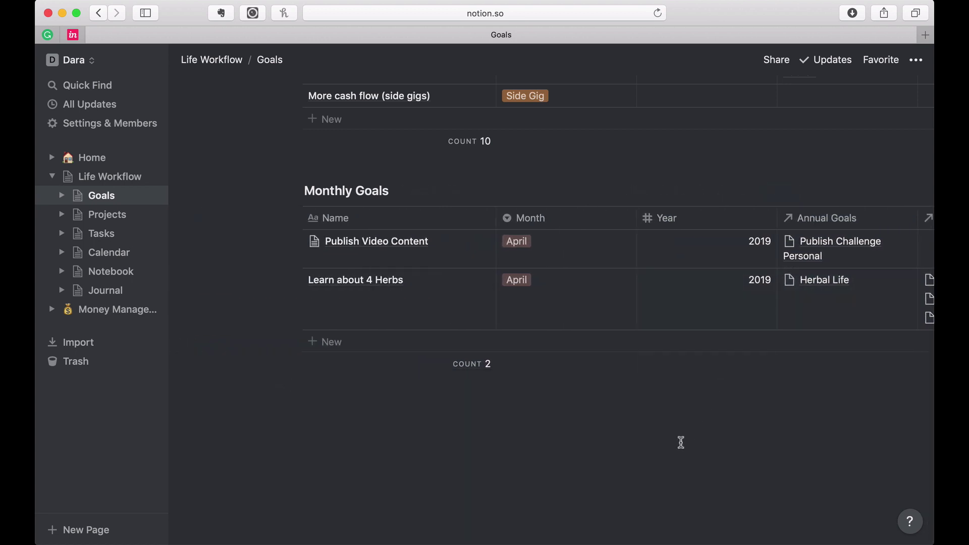
scroll(682, 442, up, 6)
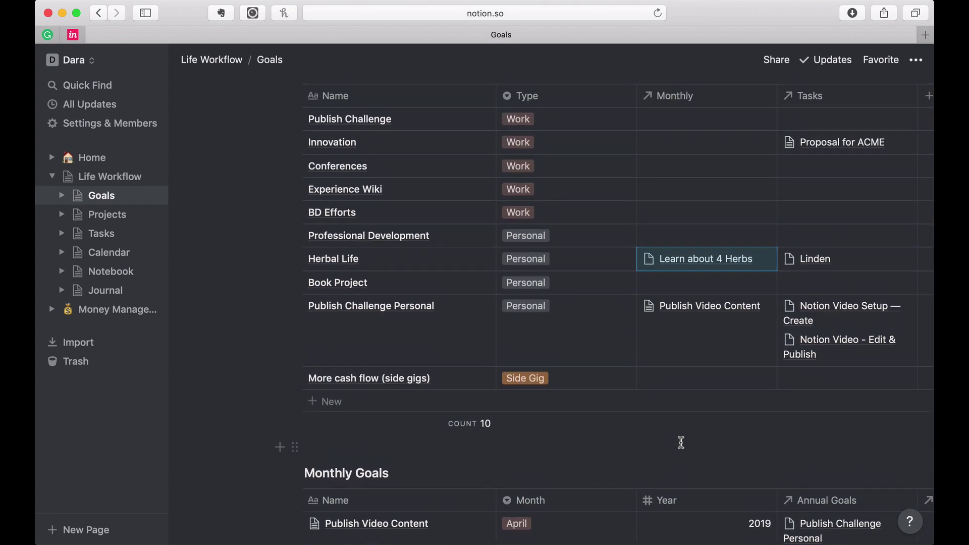
scroll(682, 442, up, 3)
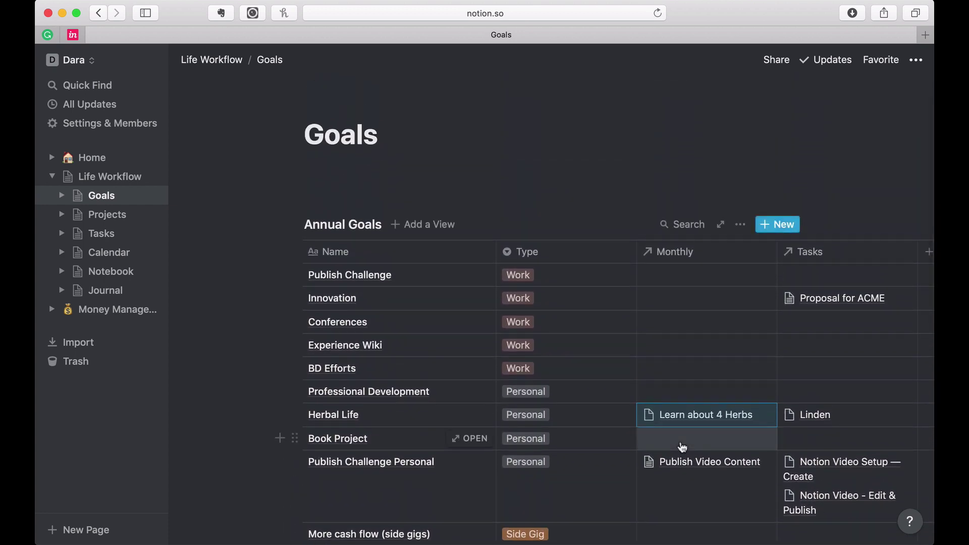
scroll(530, 480, down, 4)
scroll(530, 480, up, 3)
scroll(536, 482, up, 2)
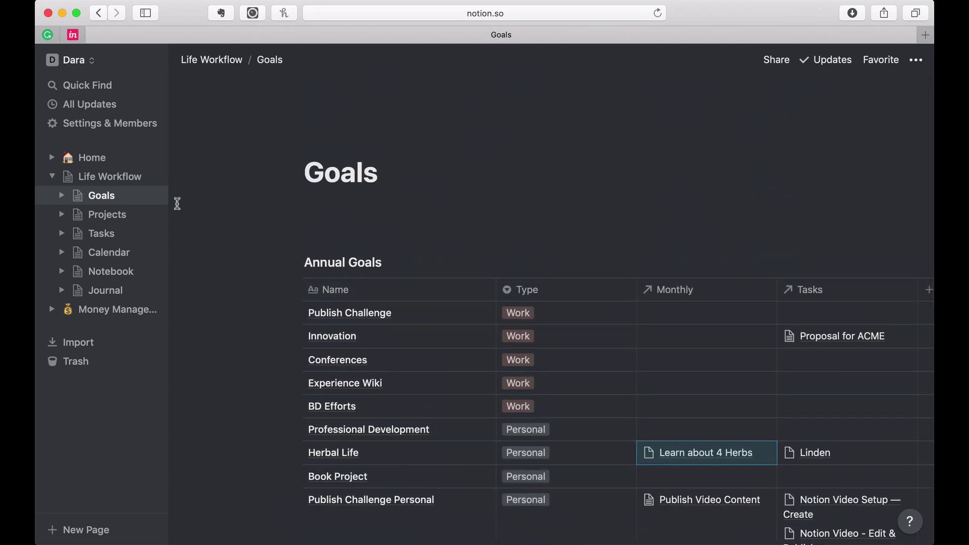
On the Home page, delete the Monthly Goals text link and its column beside the Calendar list under This Month.
click(88, 158)
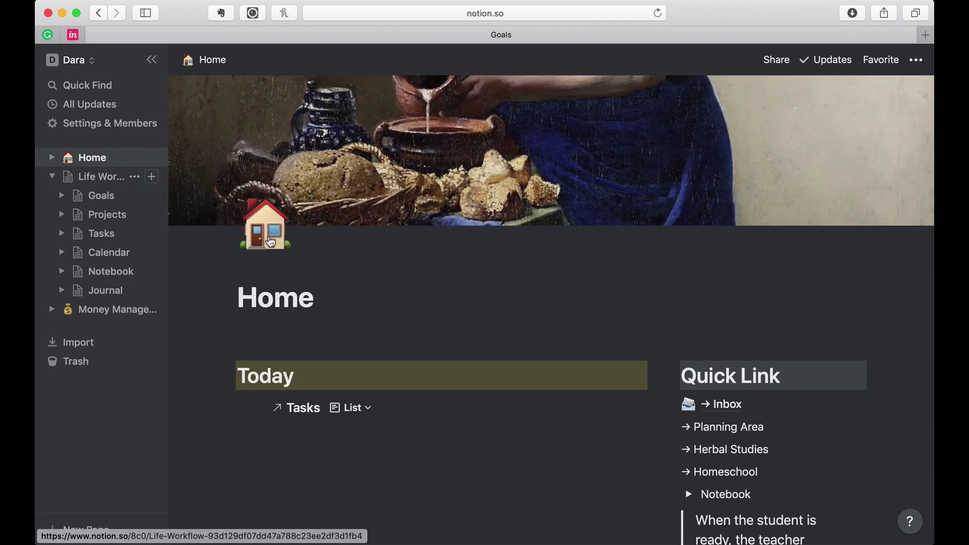
scroll(366, 299, down, 5)
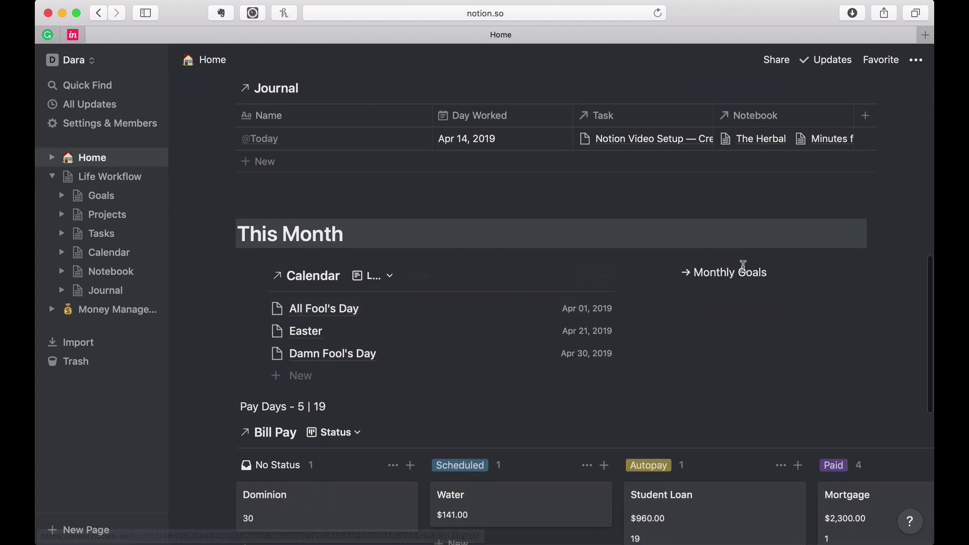
click(779, 275)
drag(780, 275, 690, 273)
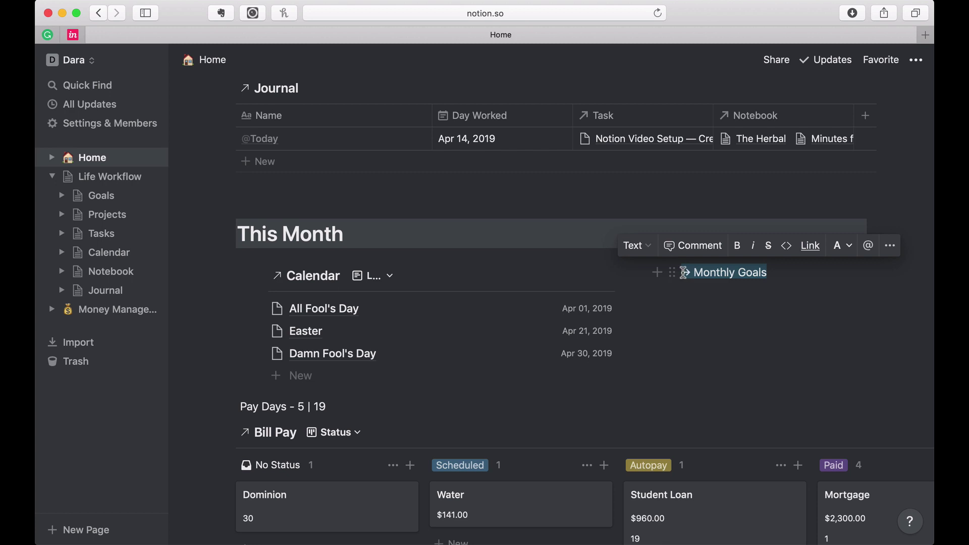
key(BackSpace)
key(BackSpace)
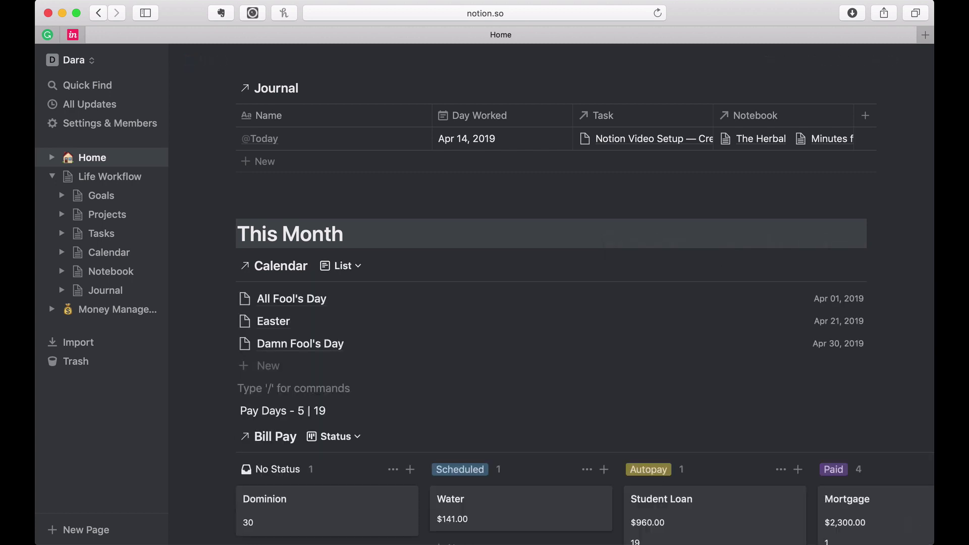
Undo the last deletions beside the Calendar list and replace the Monthly Goals text link with a linked view of the Monthly Goals database.
key(super+z)
key(super+z)
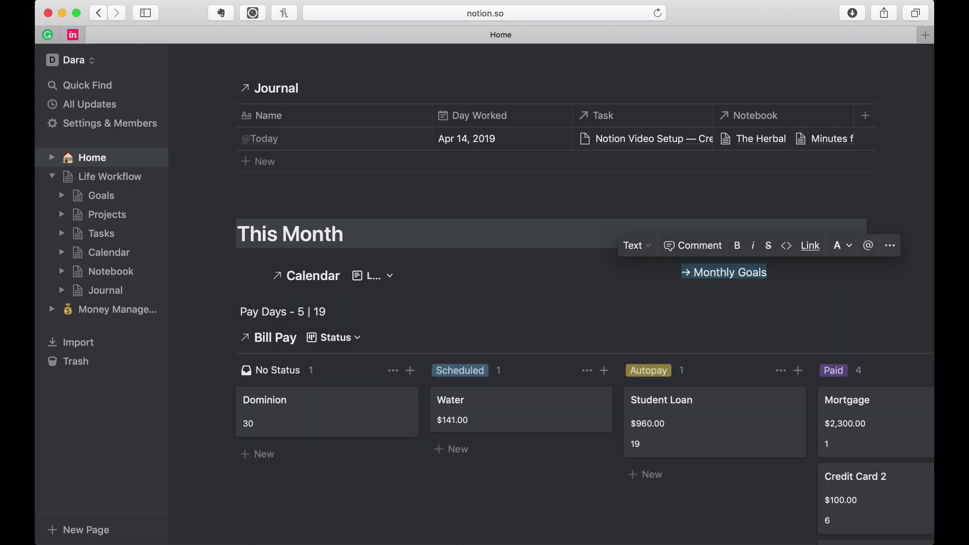
click(754, 294)
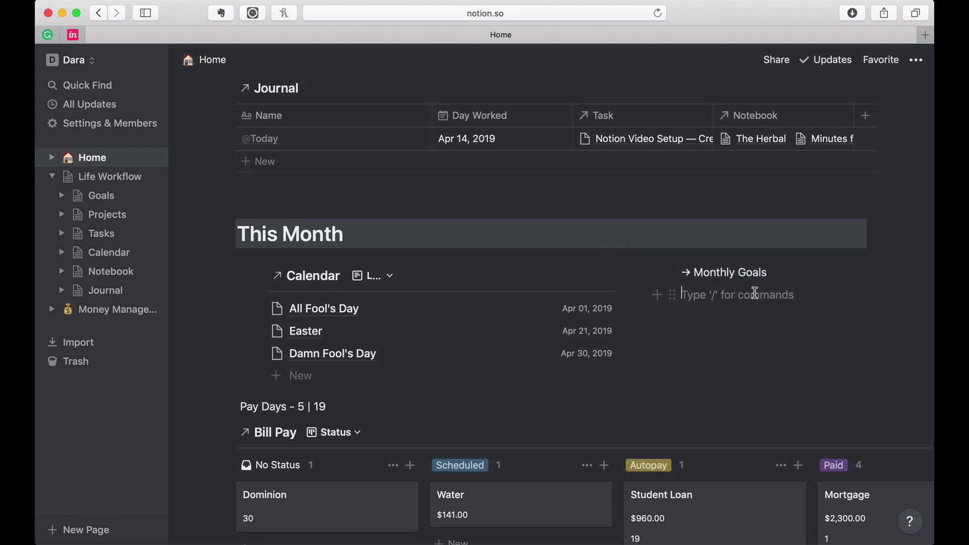
text(/lin)
key(Return)
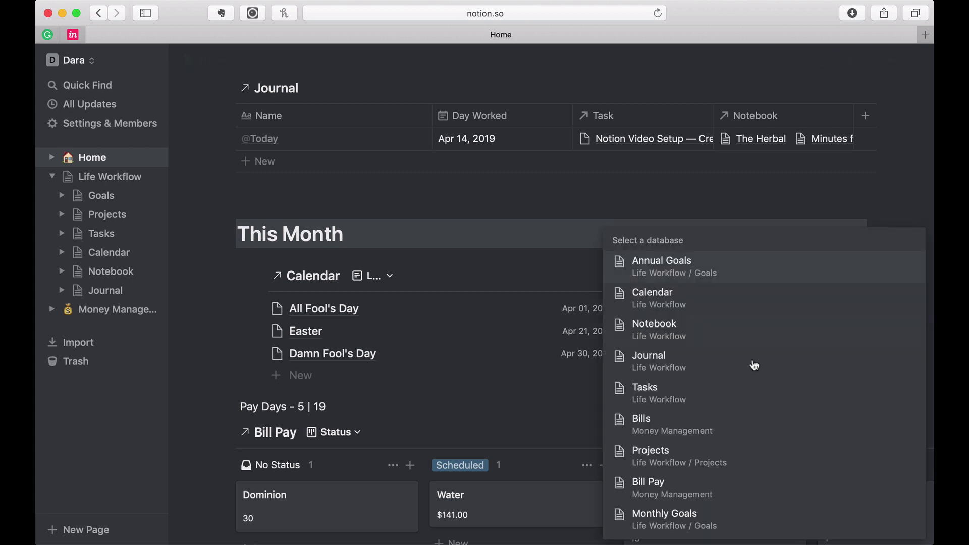
click(696, 522)
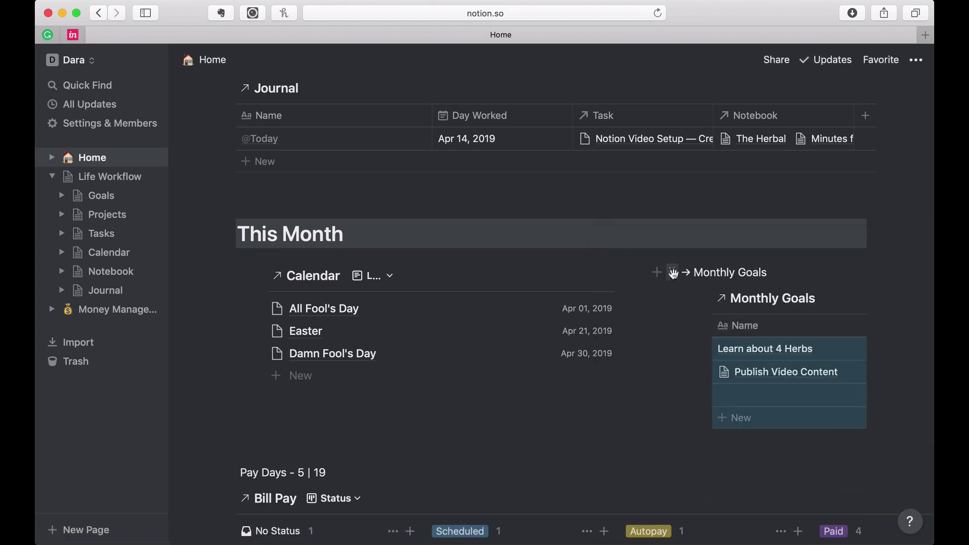
click(675, 274)
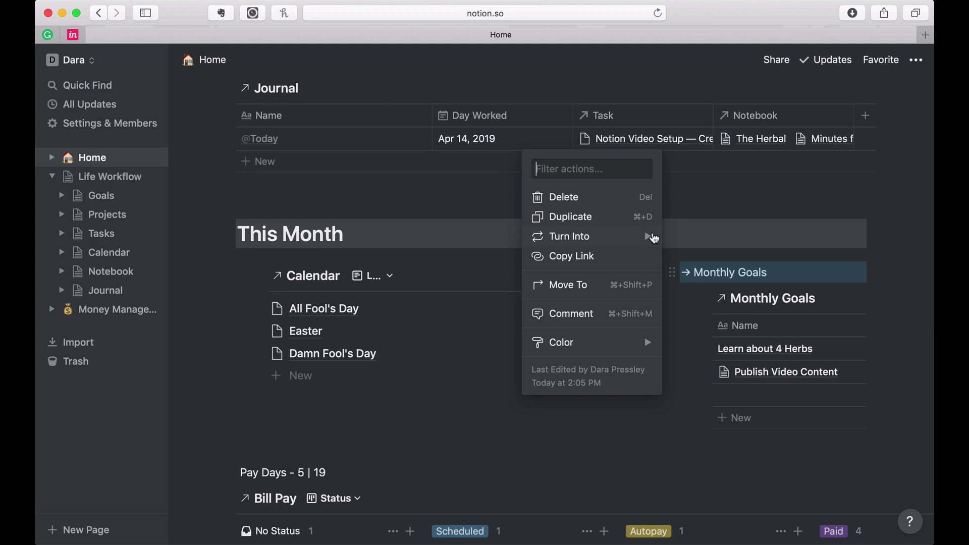
click(601, 200)
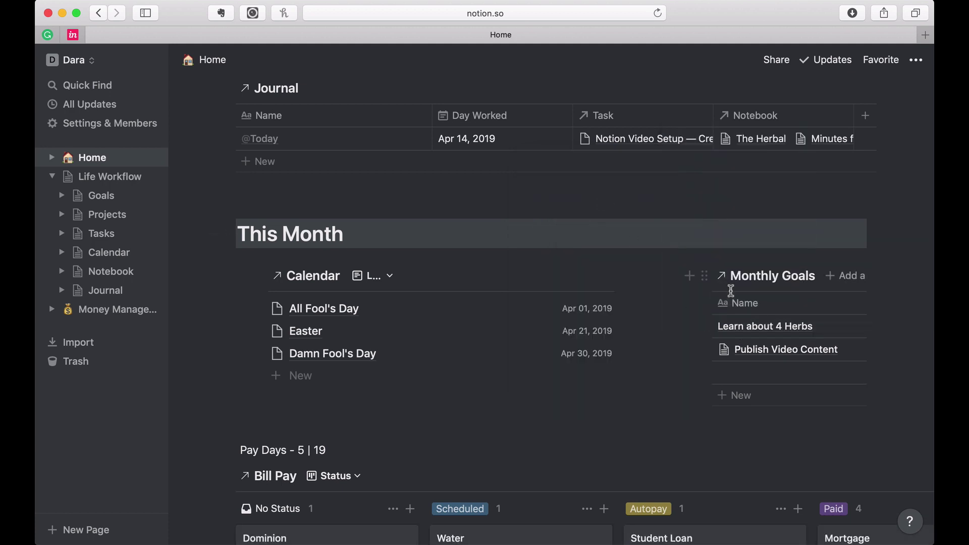
Hide the sidebar and add a list view named List to the linked Monthly Goals database.
click(148, 61)
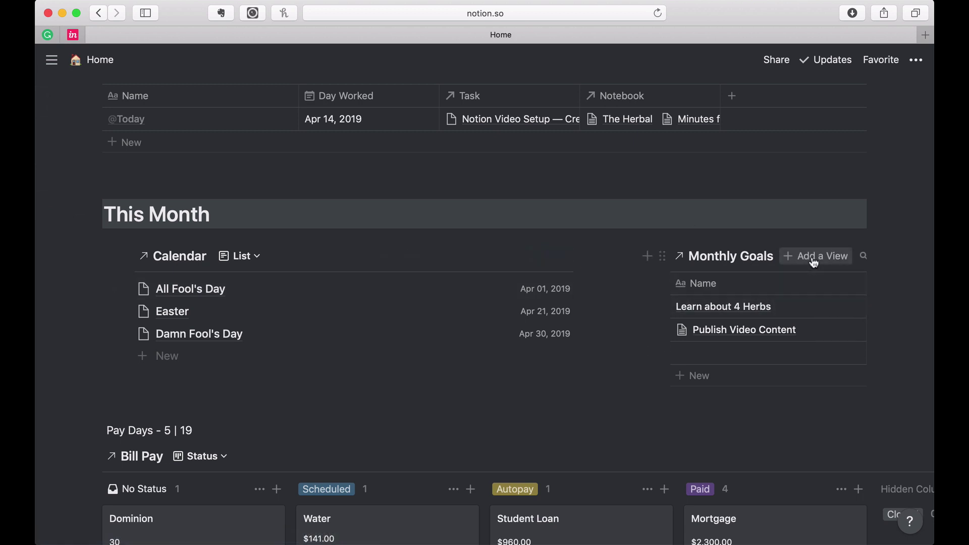
click(817, 256)
text(List)
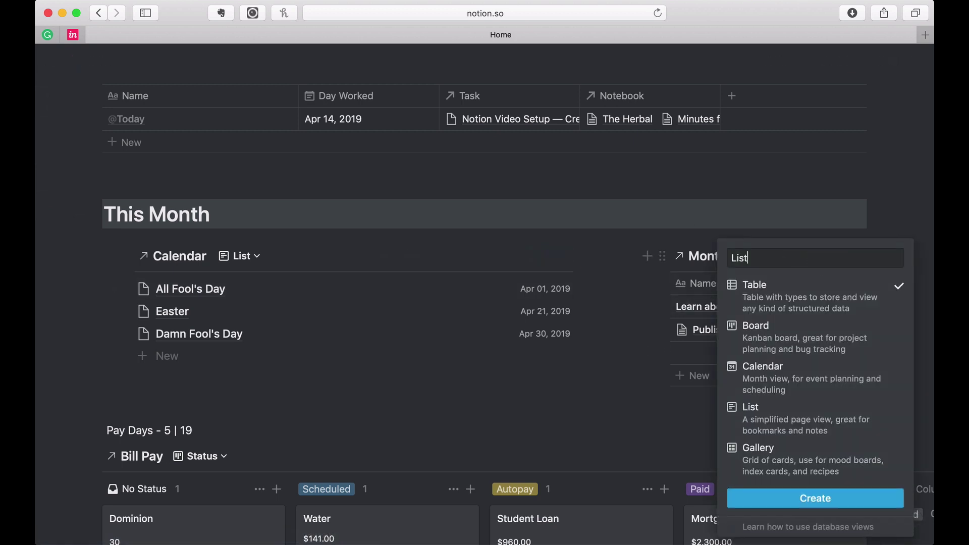
click(767, 407)
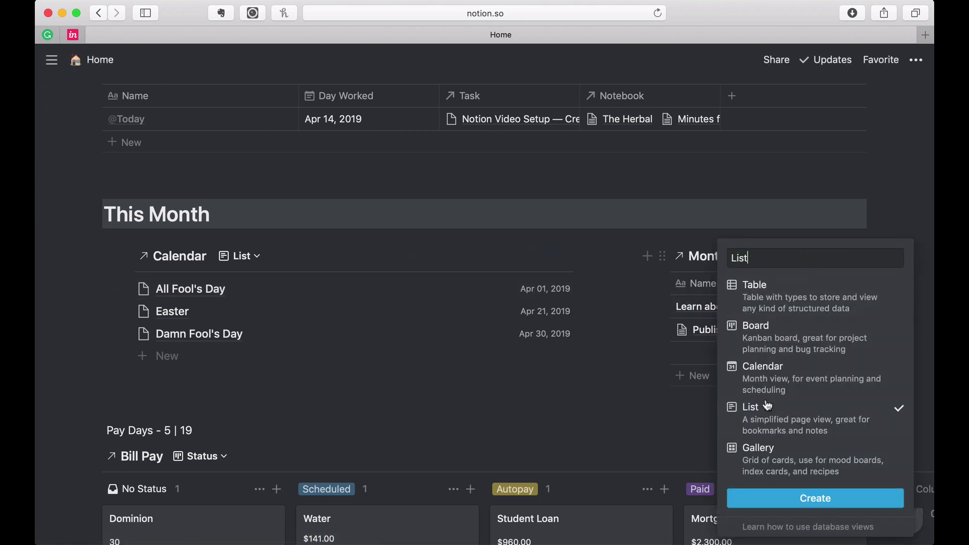
click(772, 497)
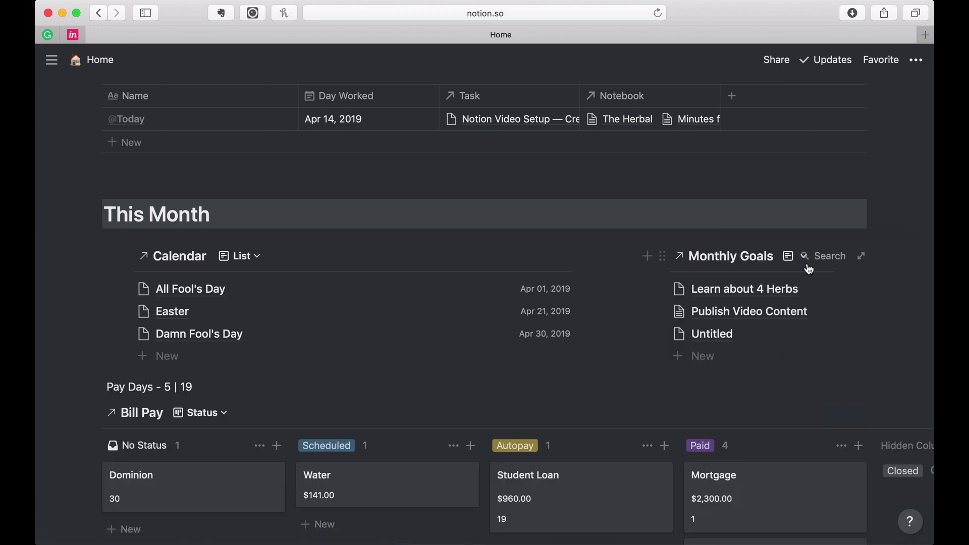
Widen the Monthly Goals column under This Month by narrowing the Calendar column beside it.
click(804, 260)
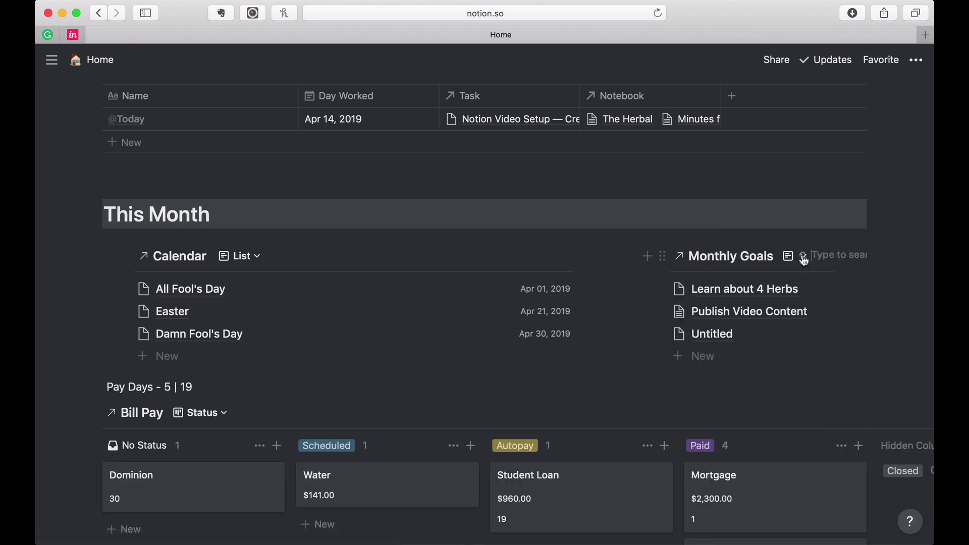
click(662, 260)
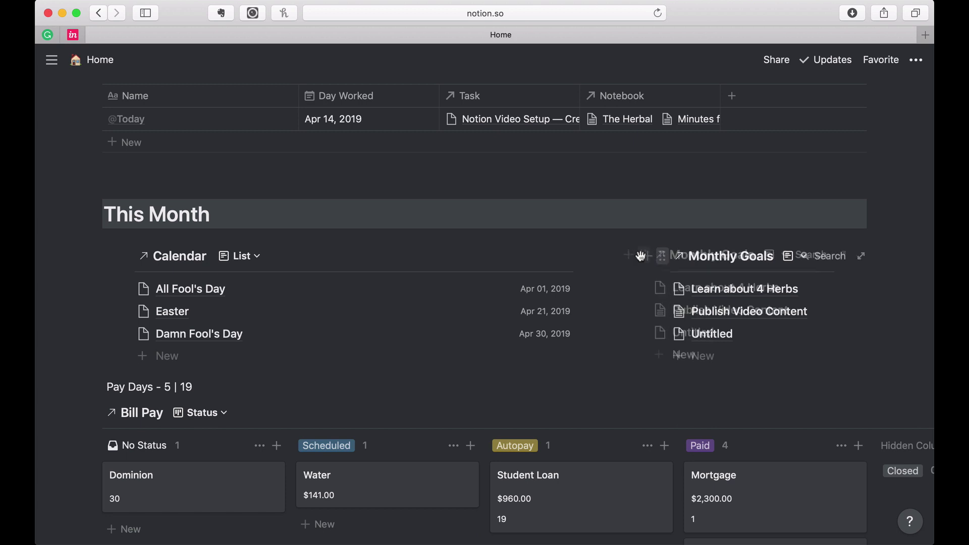
drag(622, 257, 604, 262)
drag(542, 267, 453, 286)
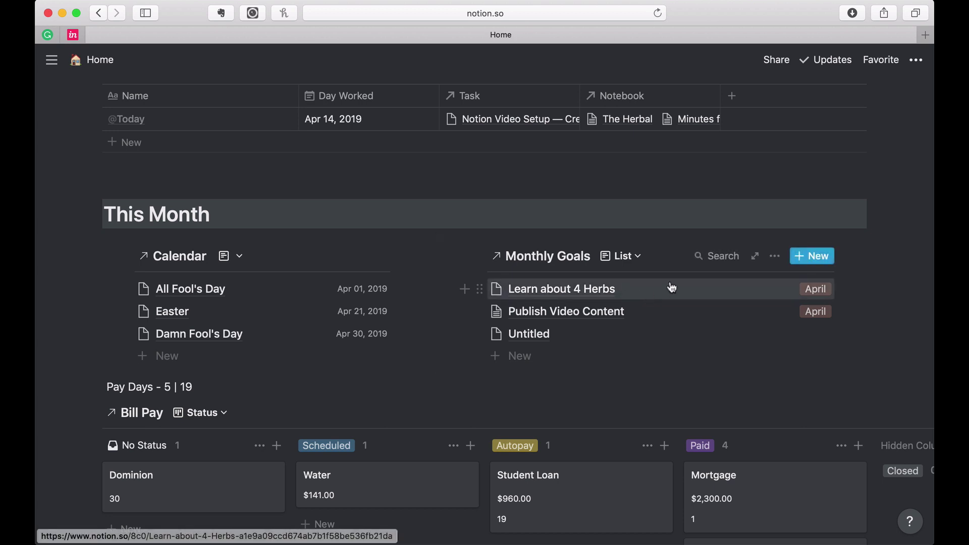
Hide the Month property in the Monthly Goals list view.
click(774, 258)
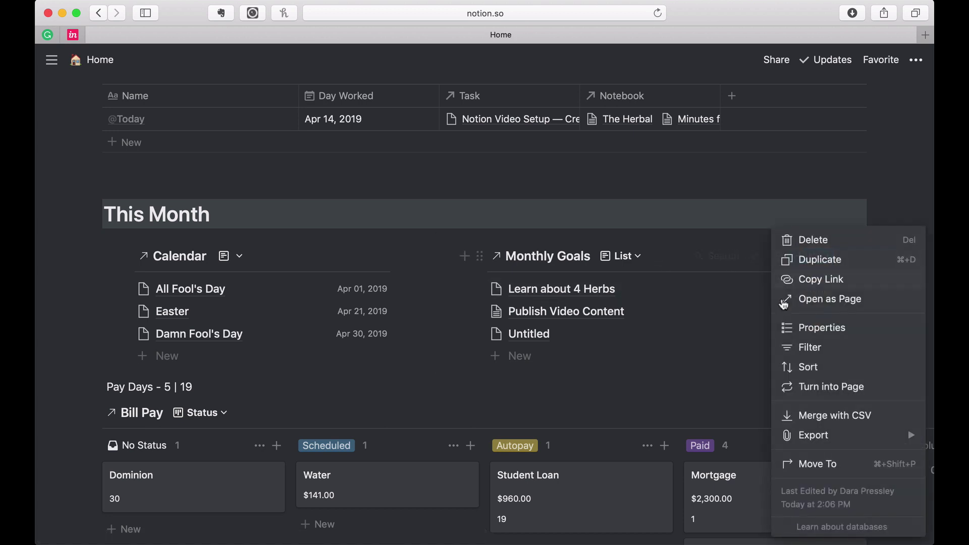
click(788, 328)
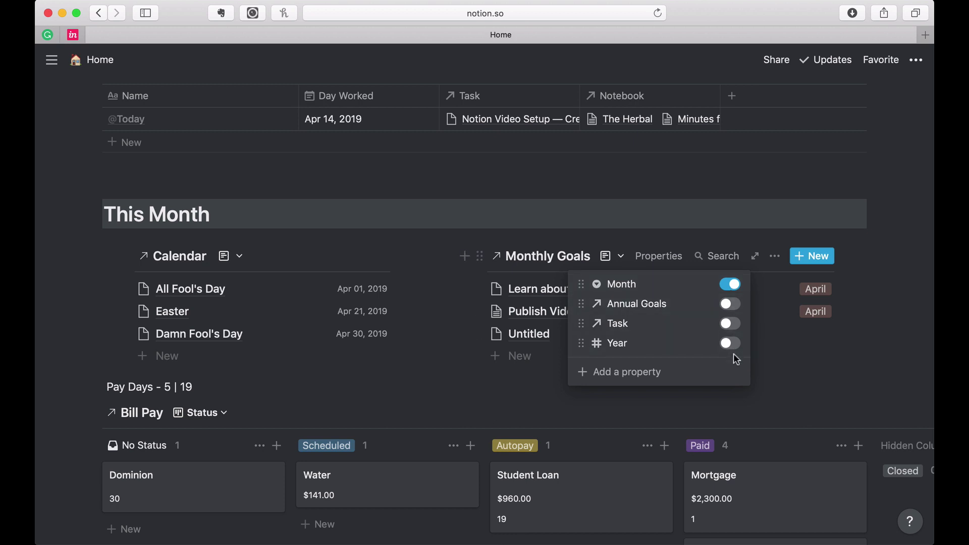
click(731, 284)
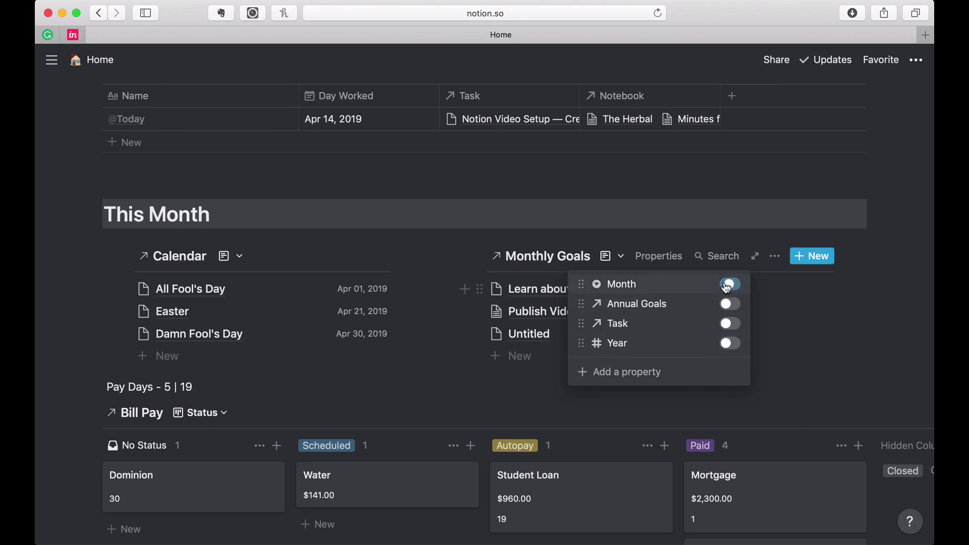
click(775, 289)
Filter the Monthly Goals list to entries whose Month is April.
click(773, 261)
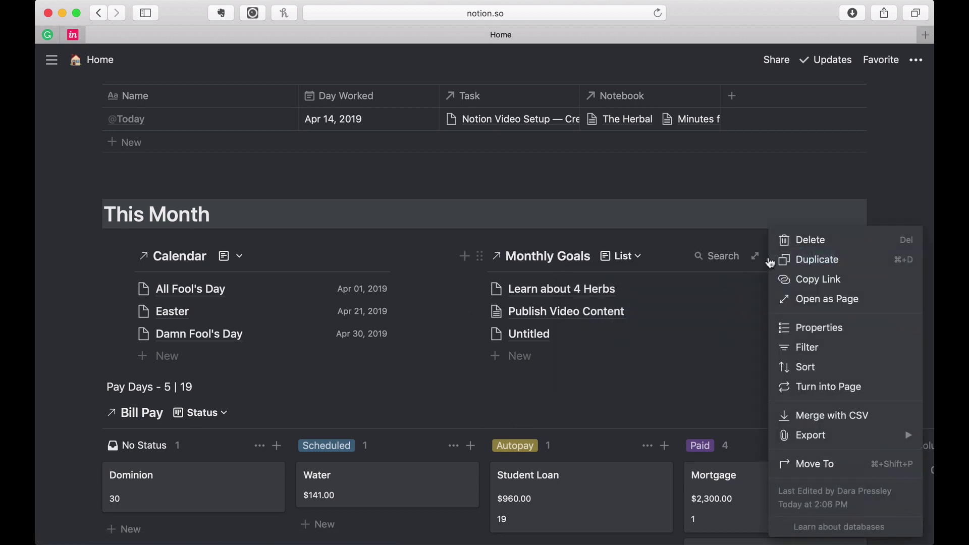
click(785, 347)
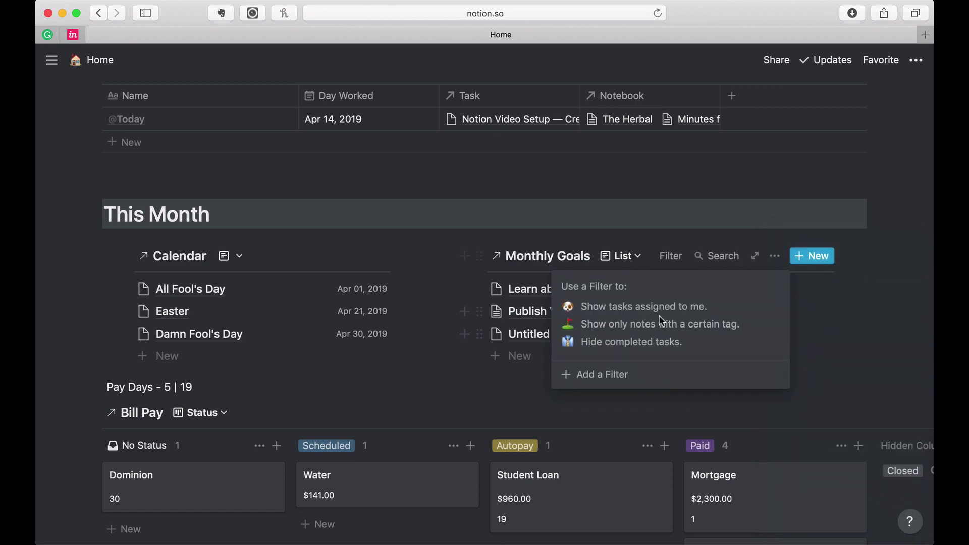
click(633, 378)
click(600, 287)
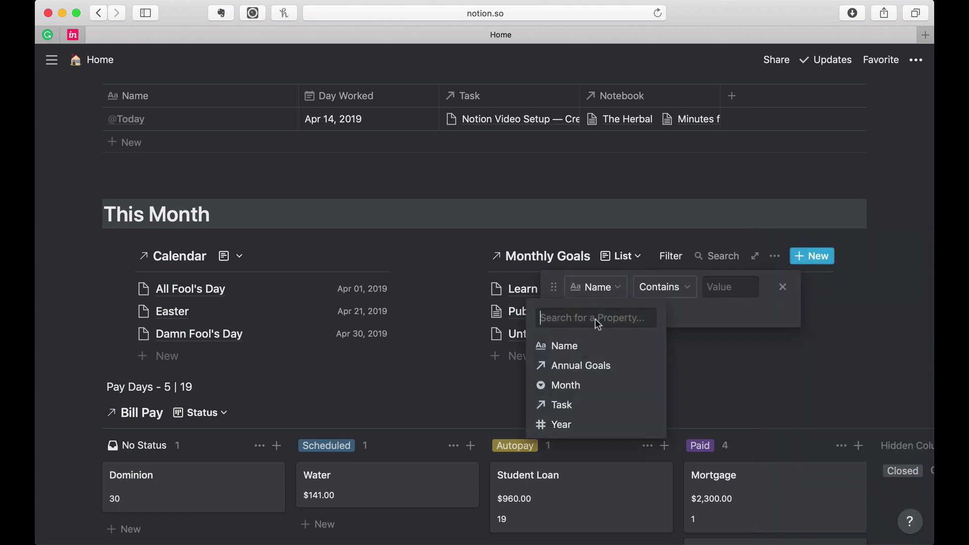
click(580, 388)
click(698, 288)
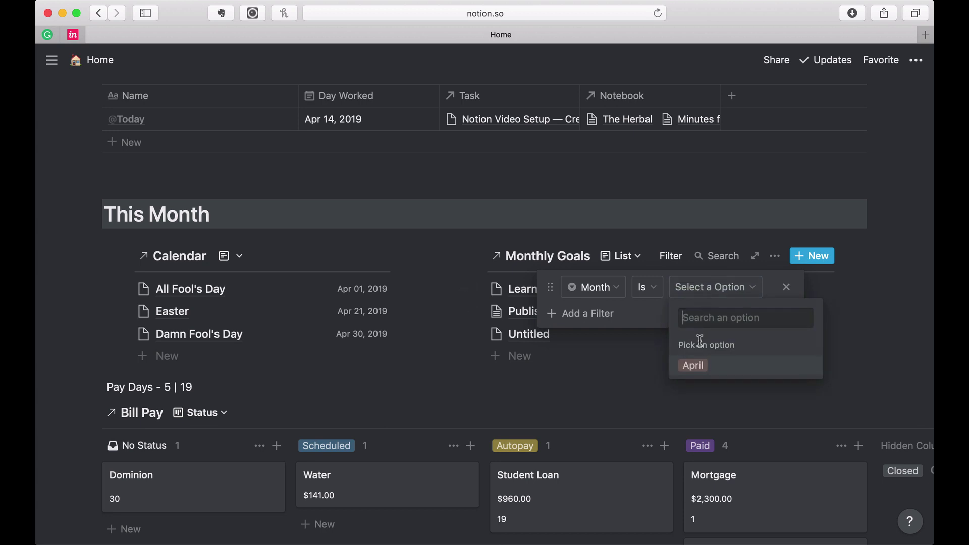
click(701, 366)
Add a second Monthly Goals filter condition requiring Year to equal 2019.
click(618, 322)
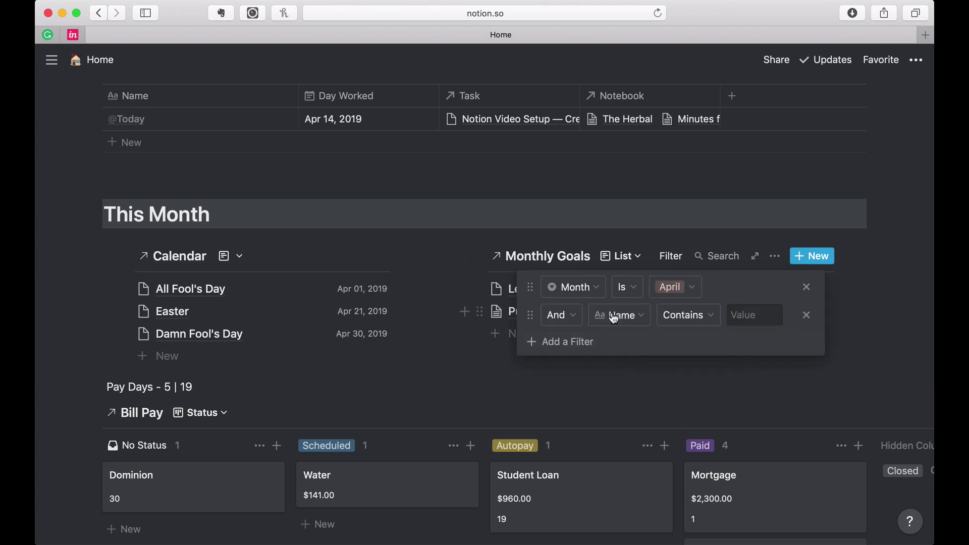
click(628, 322)
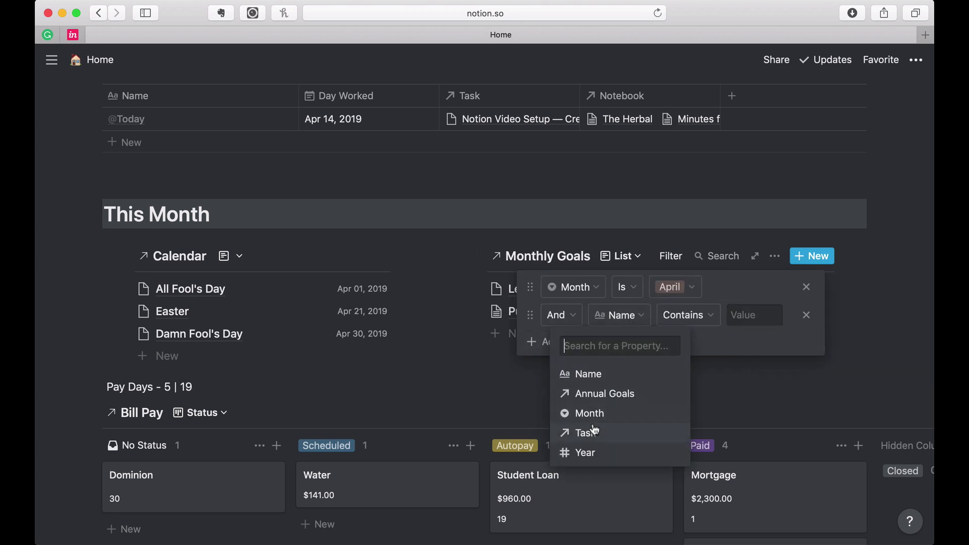
click(590, 452)
click(731, 313)
text(2019)
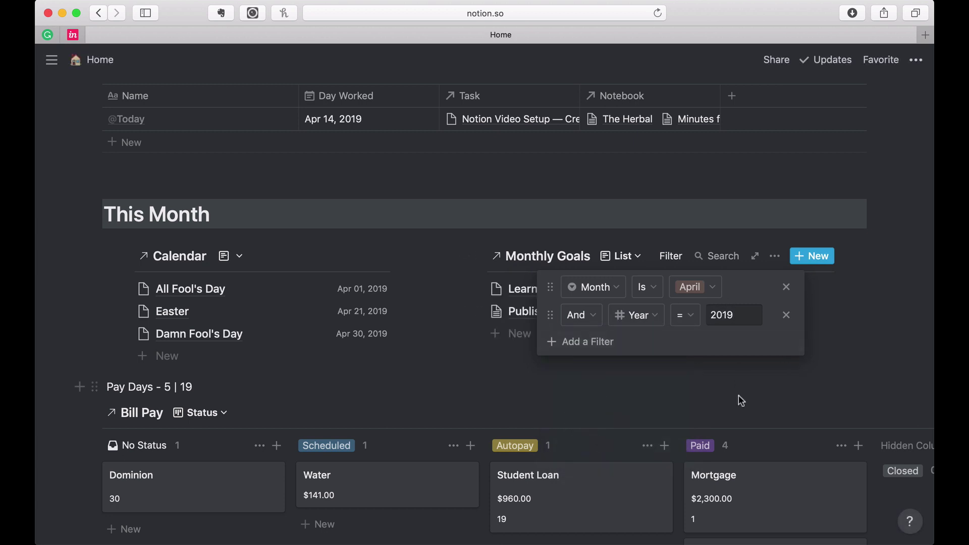
click(739, 396)
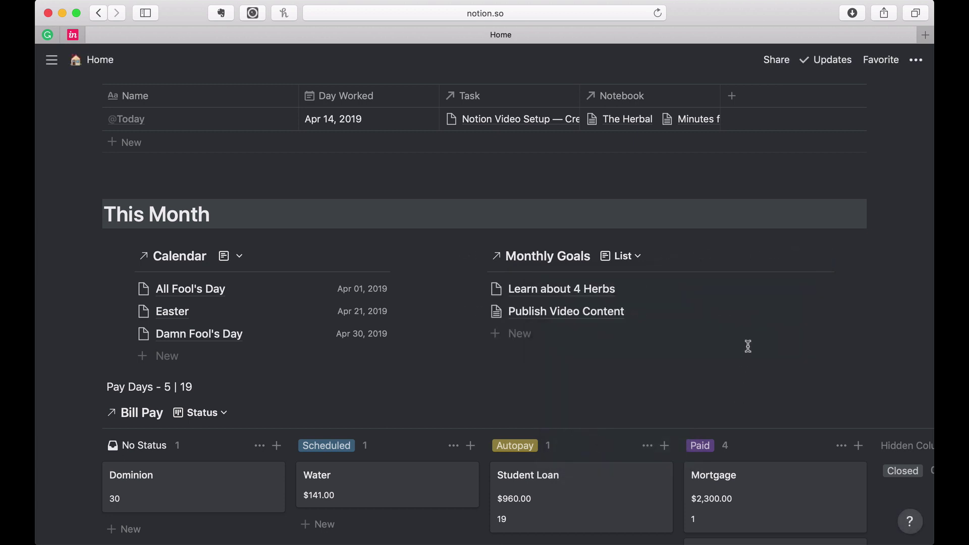
Sort the Monthly Goals list by Name in ascending order.
mouse_move(754, 337)
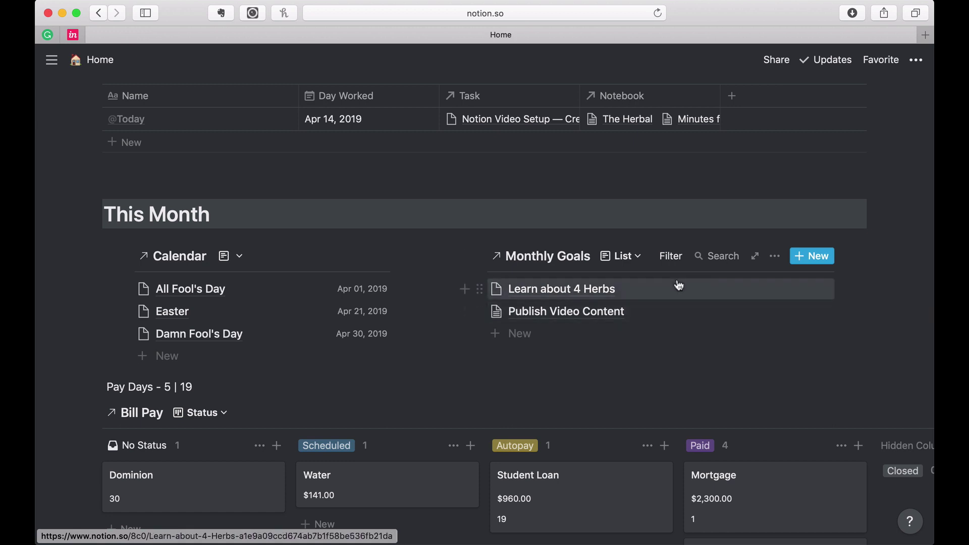
click(773, 257)
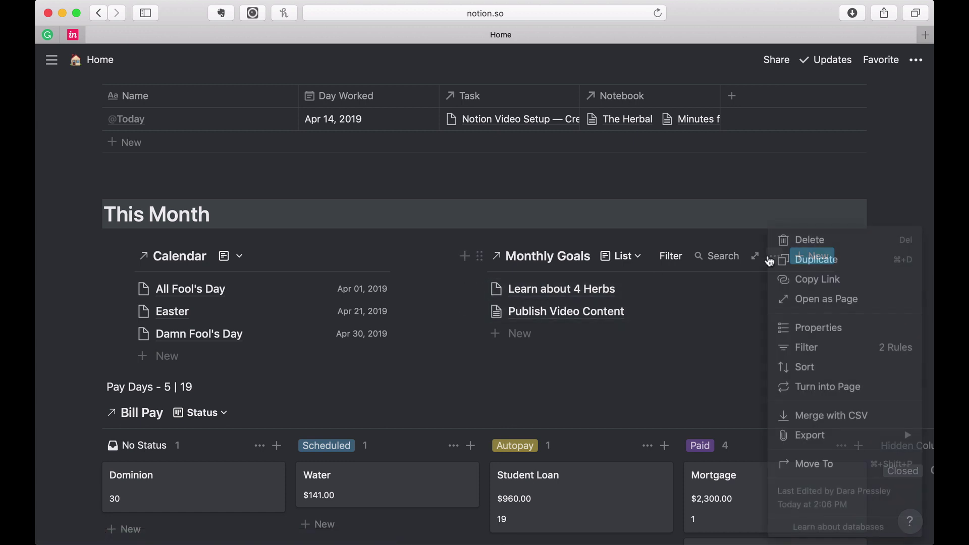
click(776, 372)
click(760, 372)
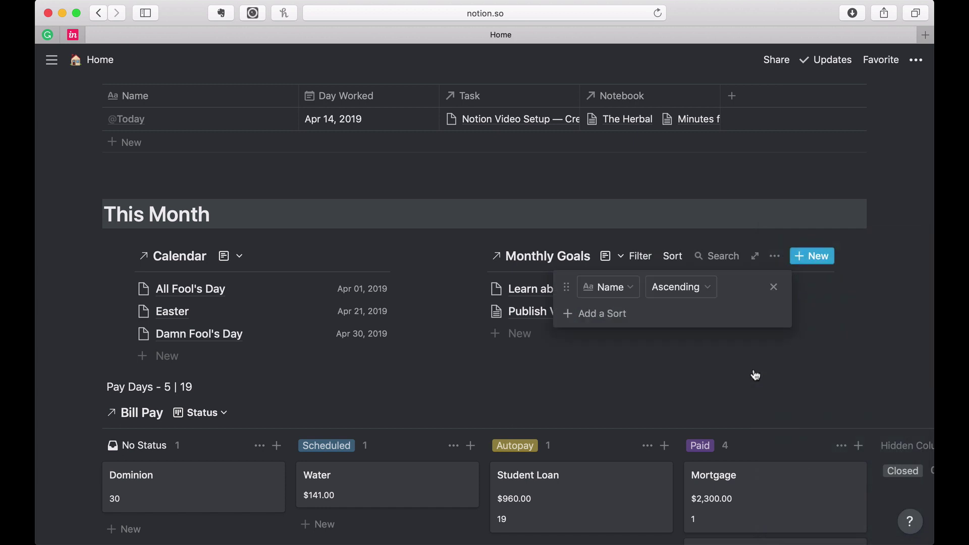
click(737, 368)
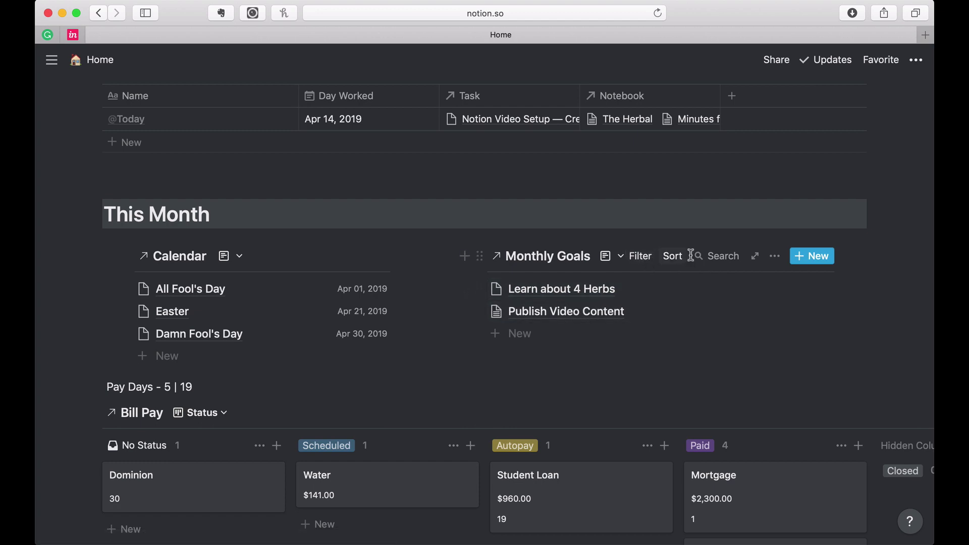
Review the whole Home page layout, from Today and Quick Link through Journal and This Month to the Bill Pay board.
scroll(548, 286, down, 3)
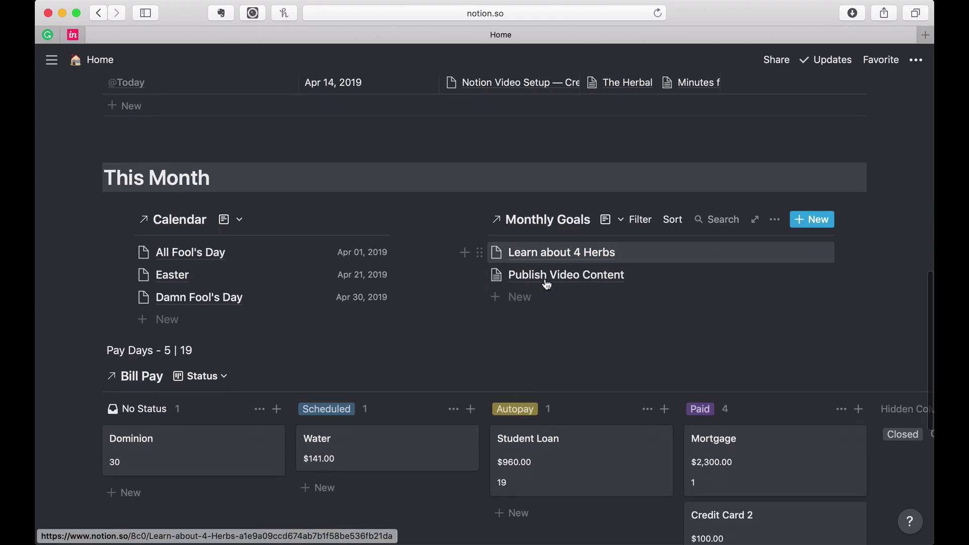
scroll(547, 286, up, 10)
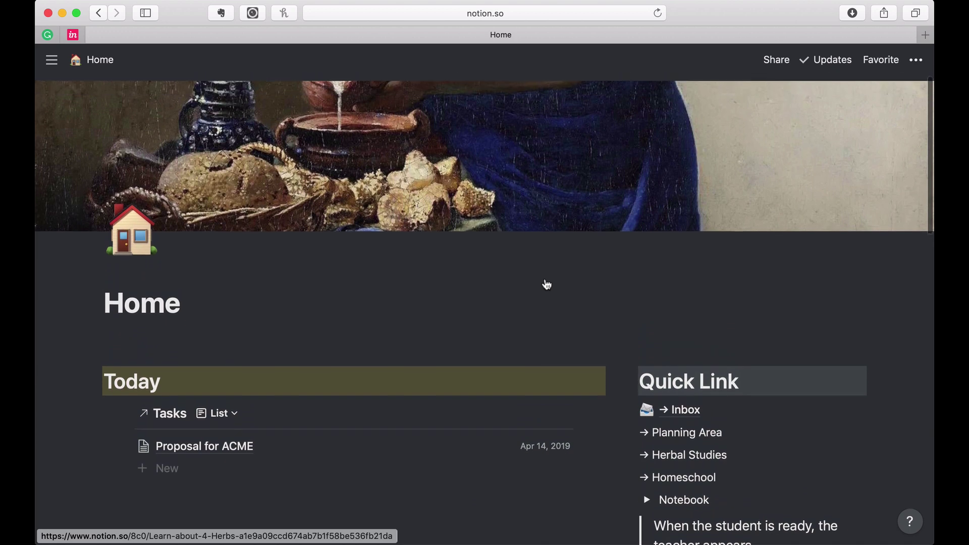
scroll(544, 283, down, 4)
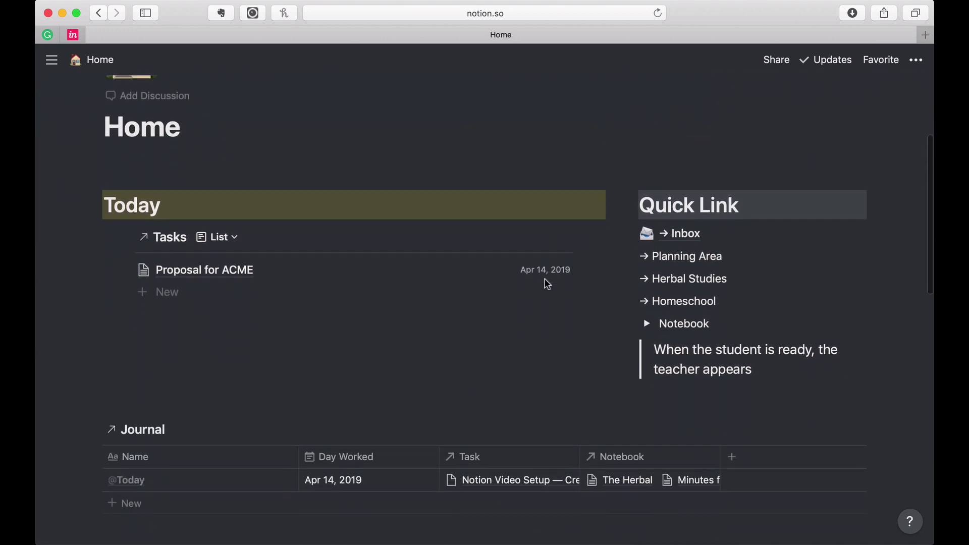
scroll(546, 281, up, 4)
scroll(544, 281, down, 3)
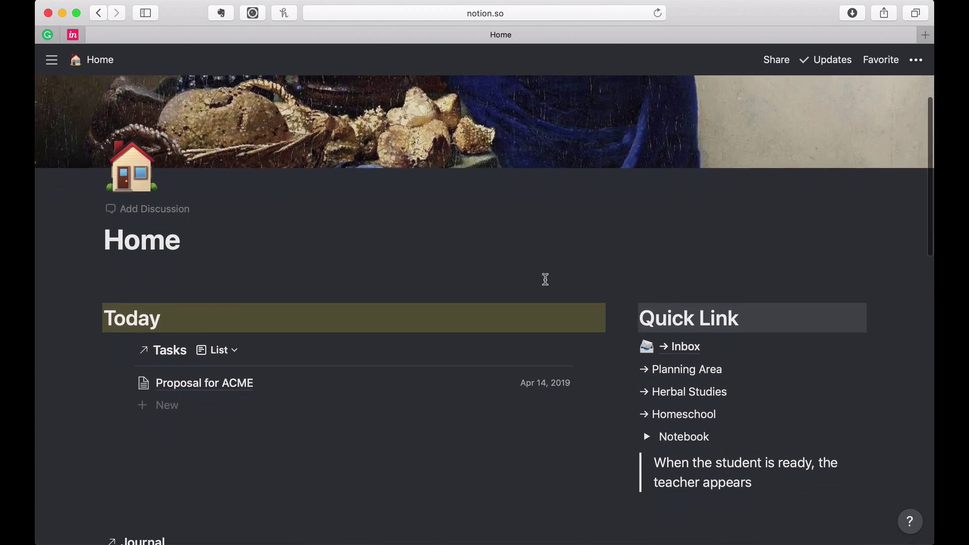
scroll(545, 279, down, 12)
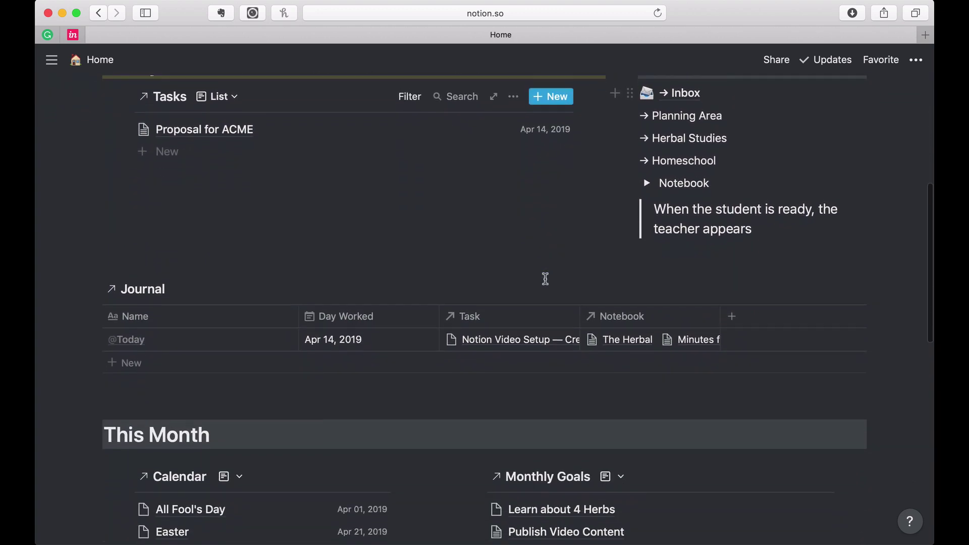
scroll(546, 279, down, 4)
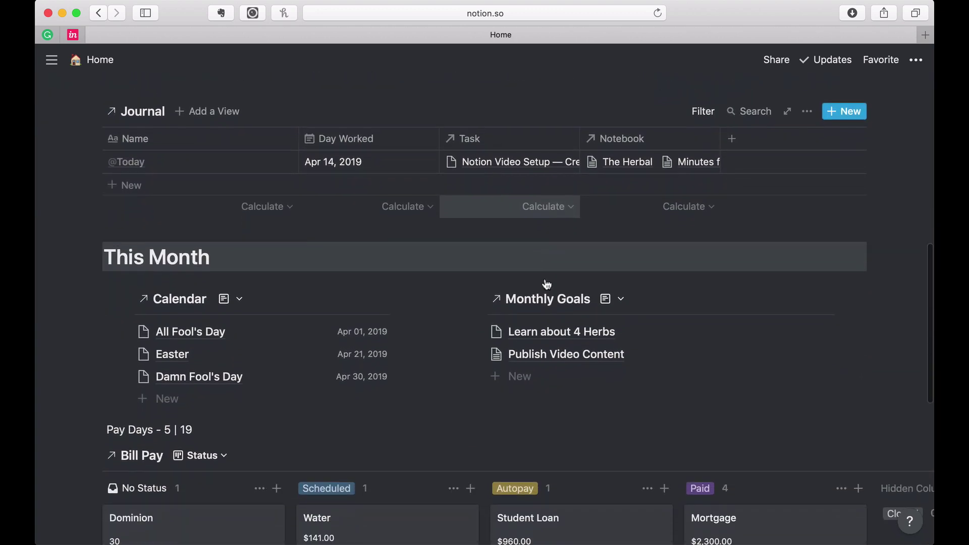
scroll(545, 279, down, 10)
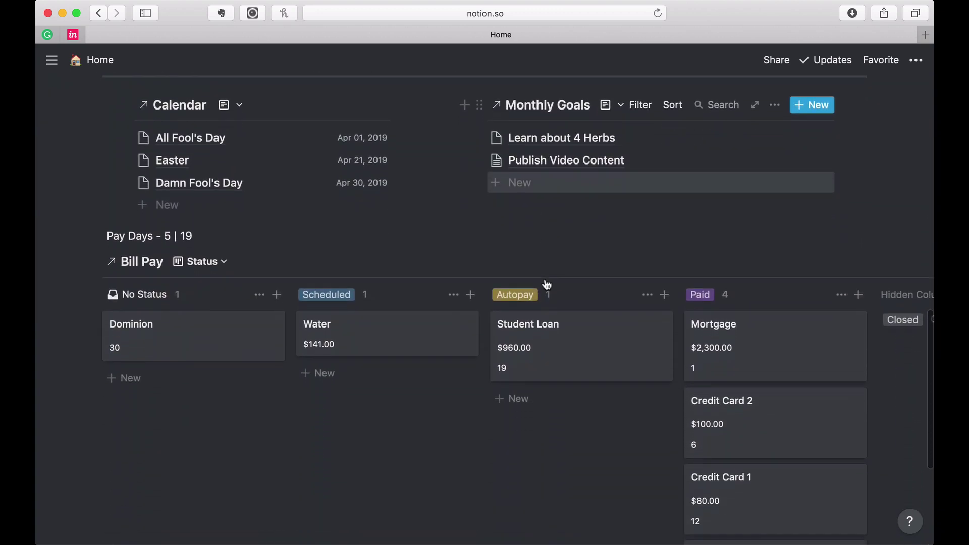
scroll(546, 279, down, 6)
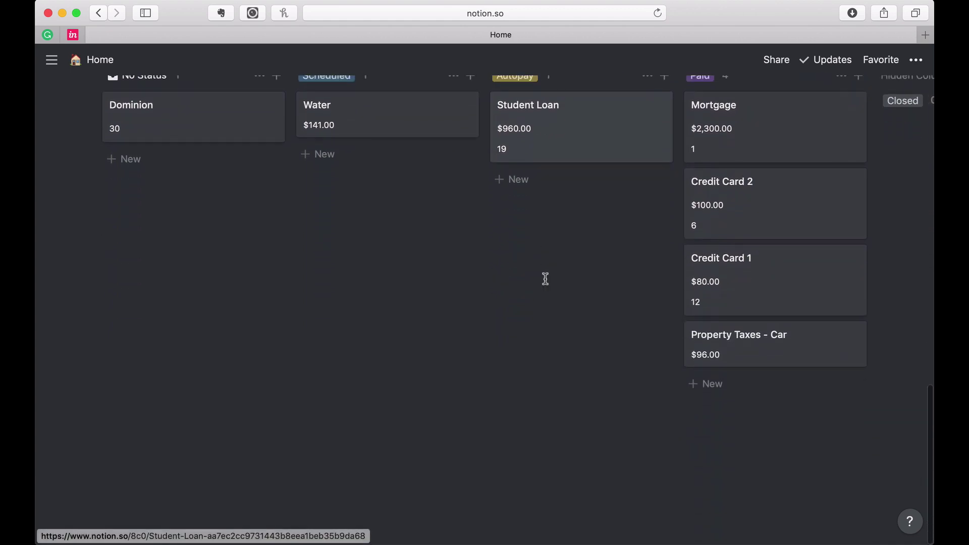
scroll(545, 279, up, 12)
scroll(545, 279, up, 20)
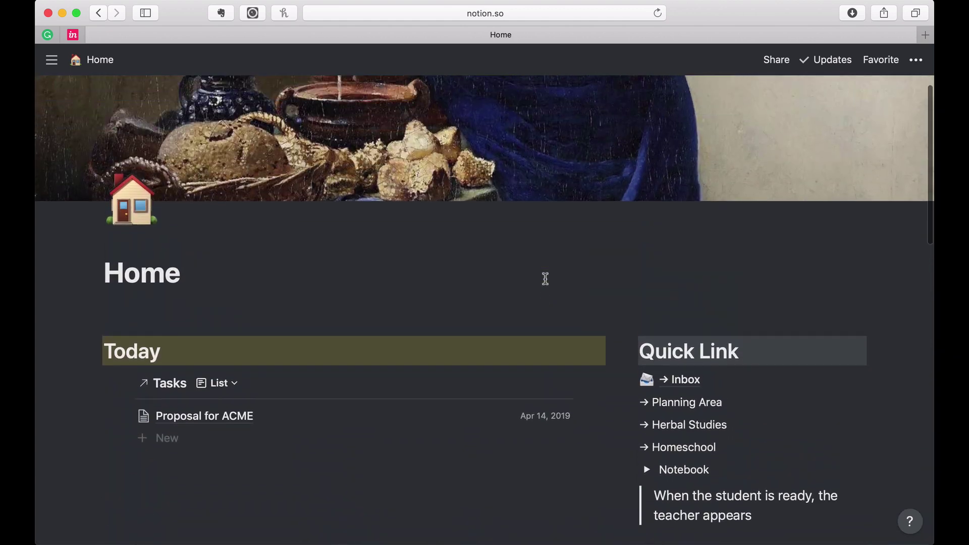